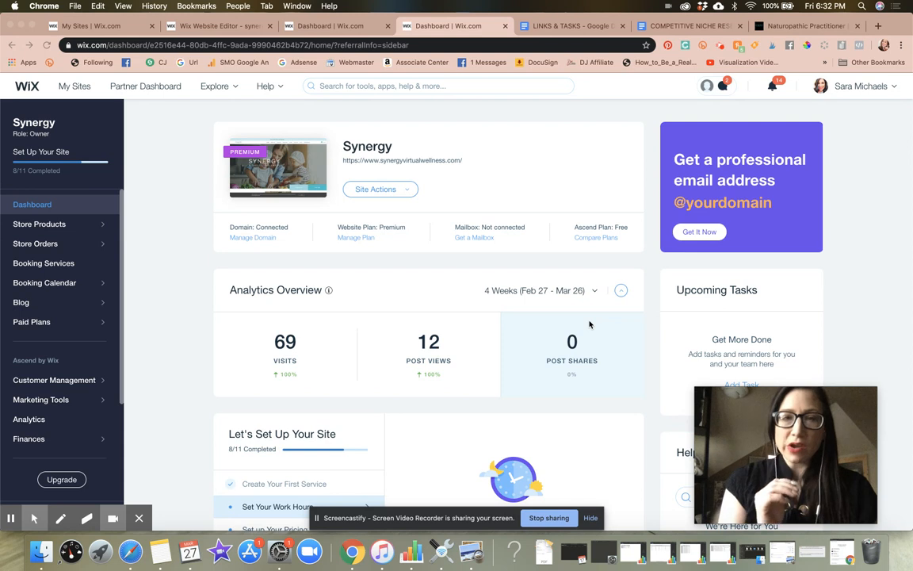
# Close the duplicate dashboard tab, and check where the website editor's settings link to the dashboard before returning to it.
pyautogui.click(344, 26)
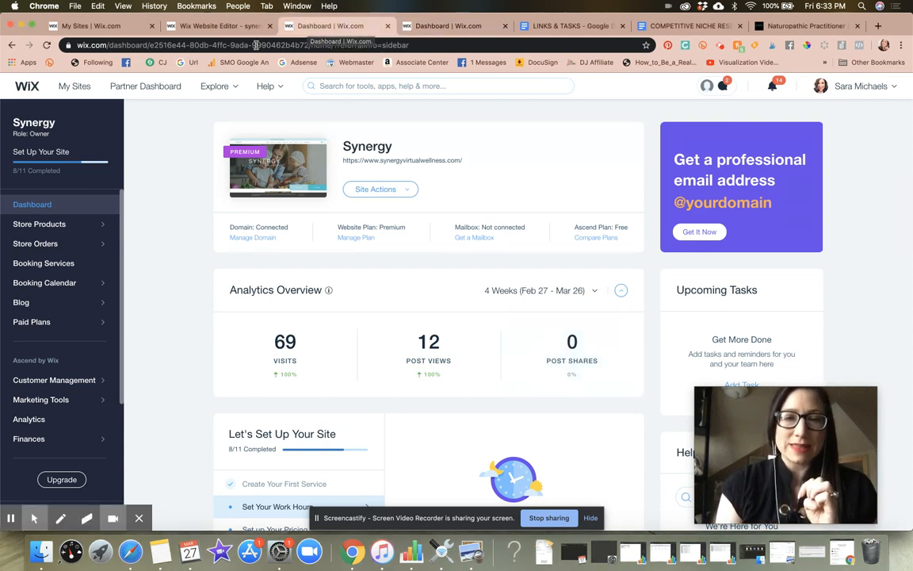
pyautogui.click(388, 26)
pyautogui.click(205, 27)
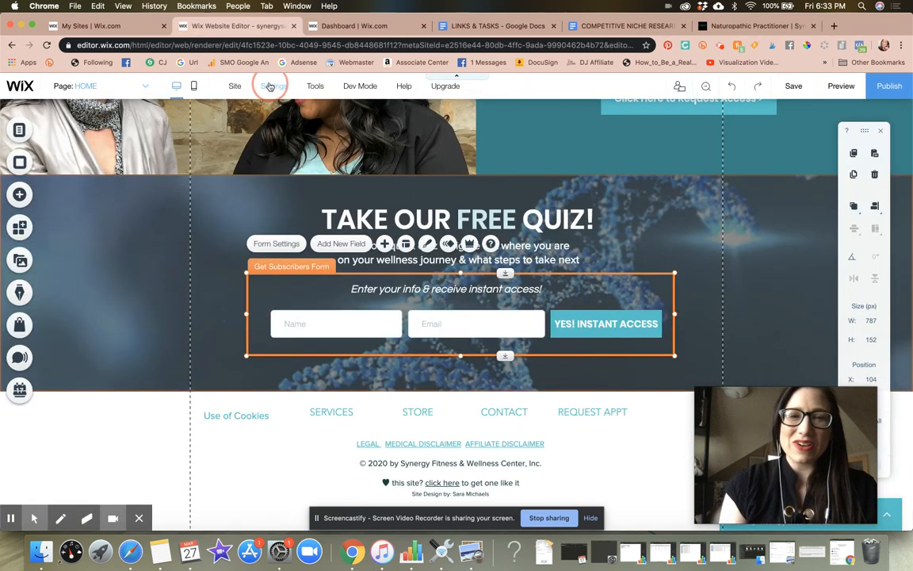
pyautogui.click(270, 86)
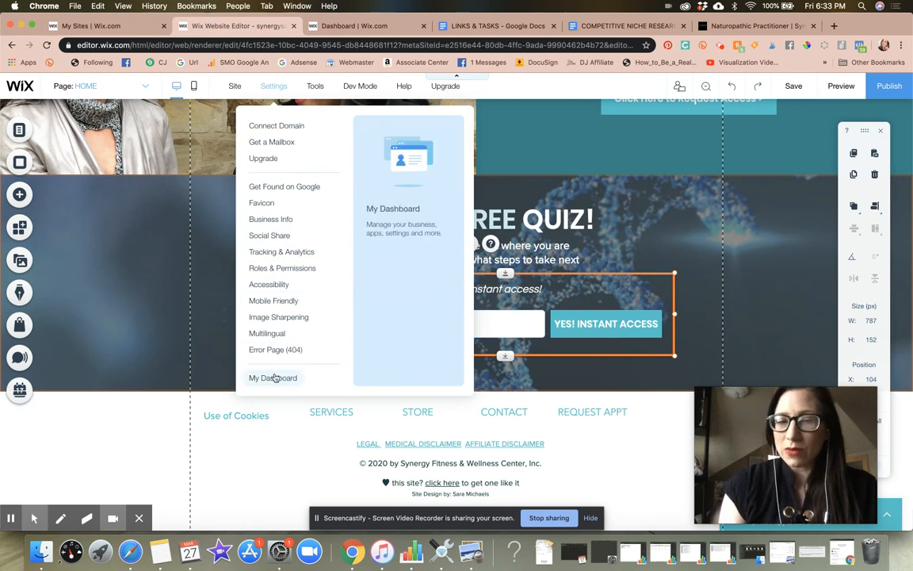
pyautogui.click(354, 27)
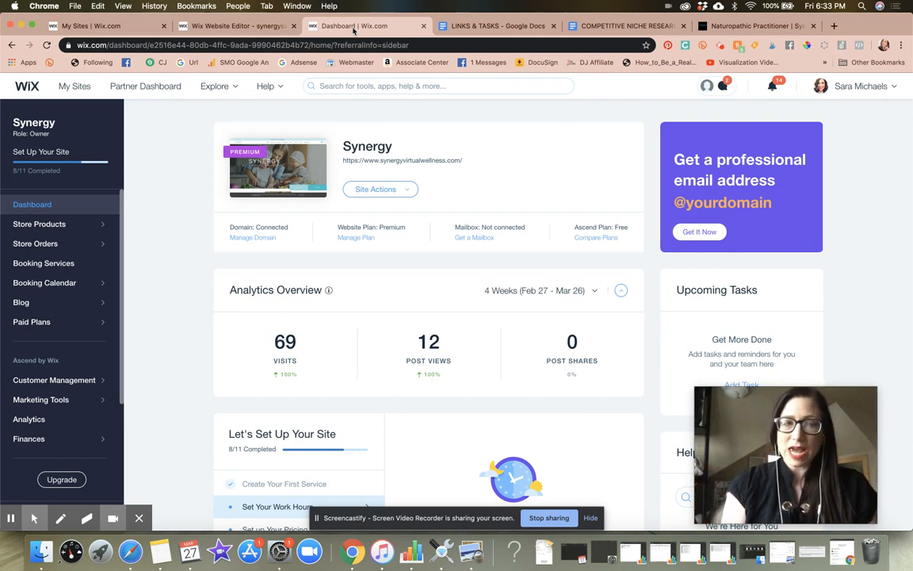
# Open the booking services list and dismiss the Coronavirus & Managing Your Business notice.
pyautogui.moveTo(72, 183)
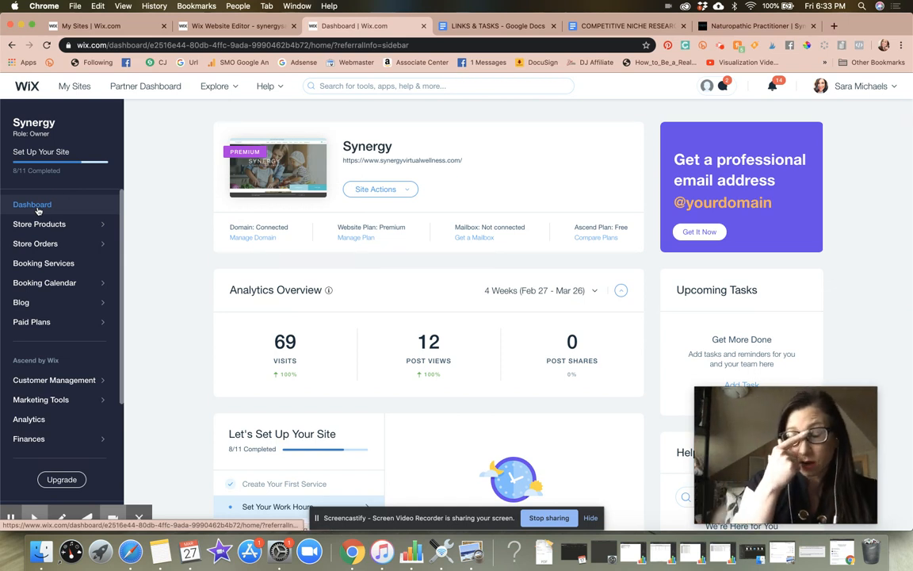
pyautogui.scroll(-1, 38, 211)
pyautogui.scroll(1, 38, 211)
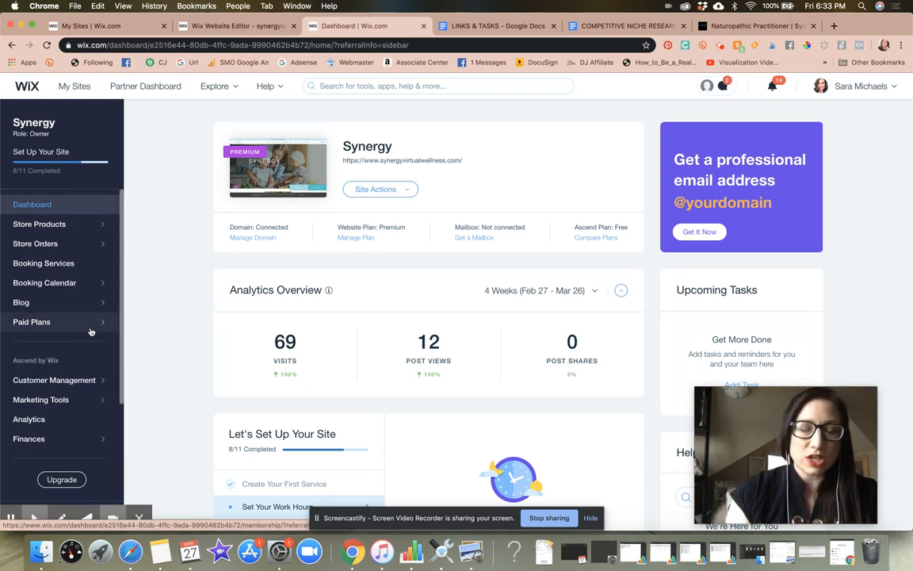
pyautogui.click(59, 267)
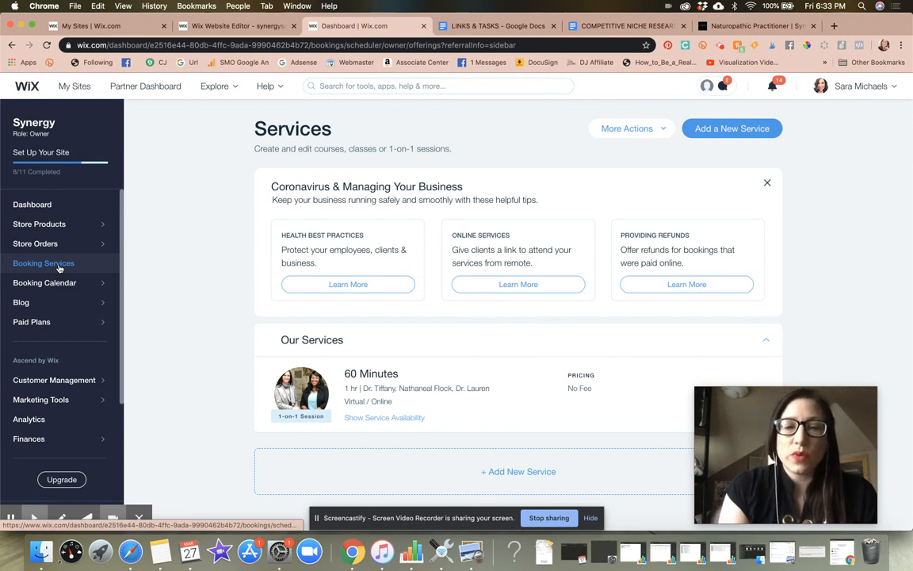
pyautogui.click(59, 269)
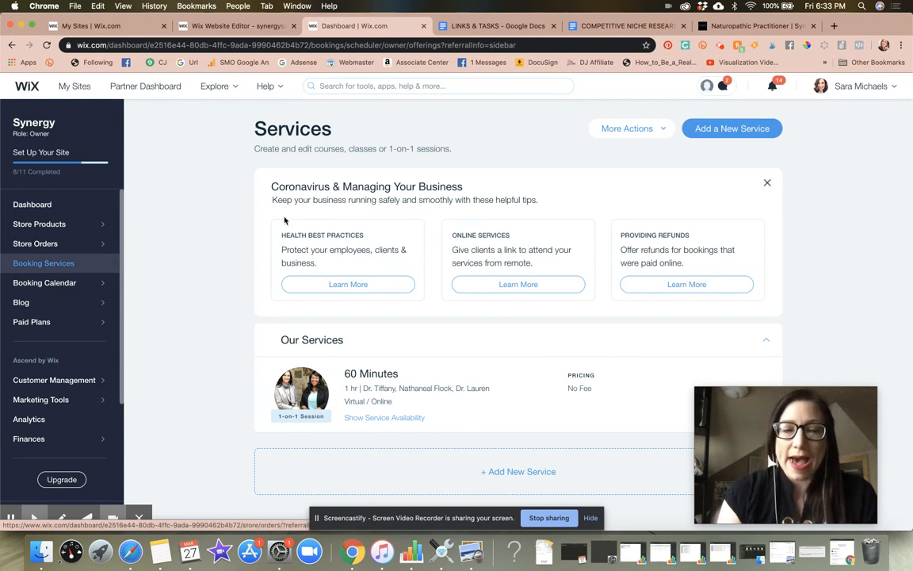
pyautogui.moveTo(269, 186); pyautogui.dragTo(432, 180)
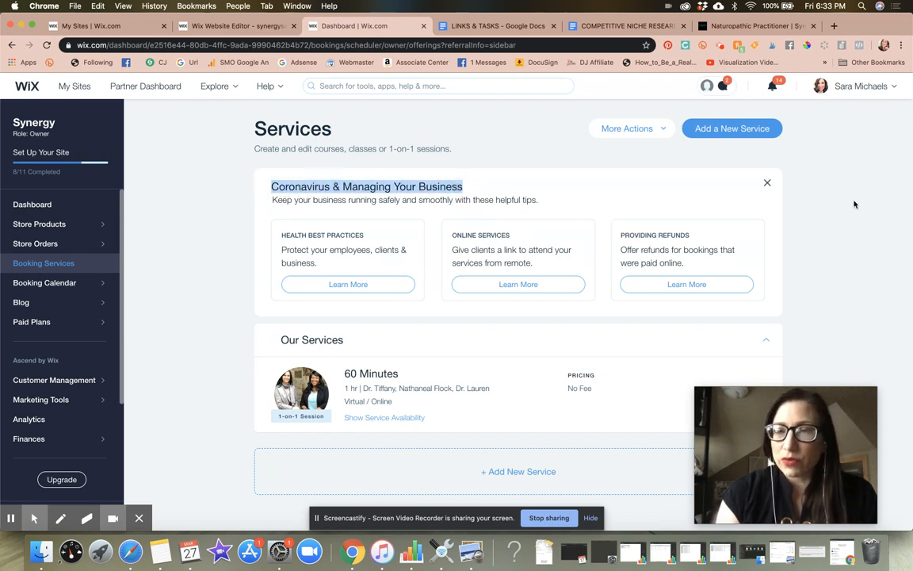
pyautogui.click(766, 186)
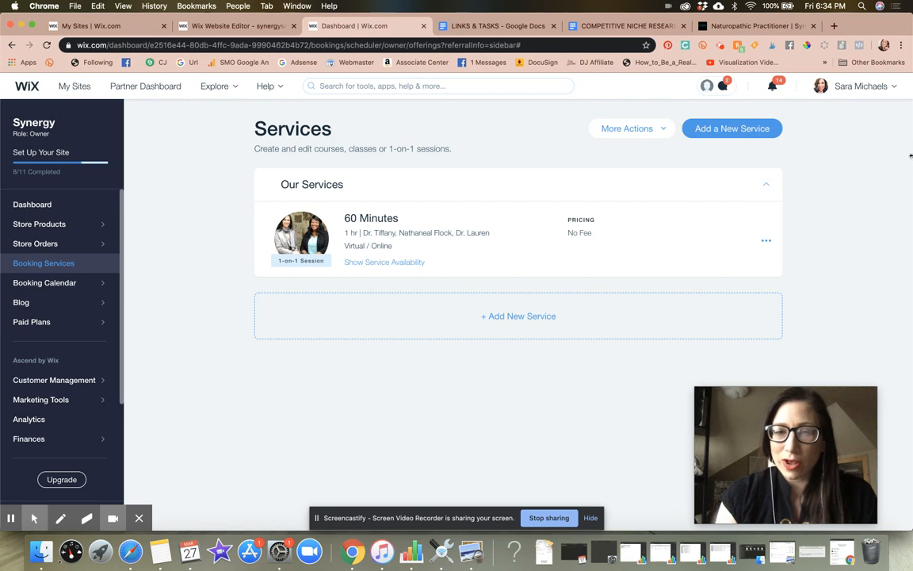
# View the booking settings overview and return to the booking services list.
pyautogui.click(660, 129)
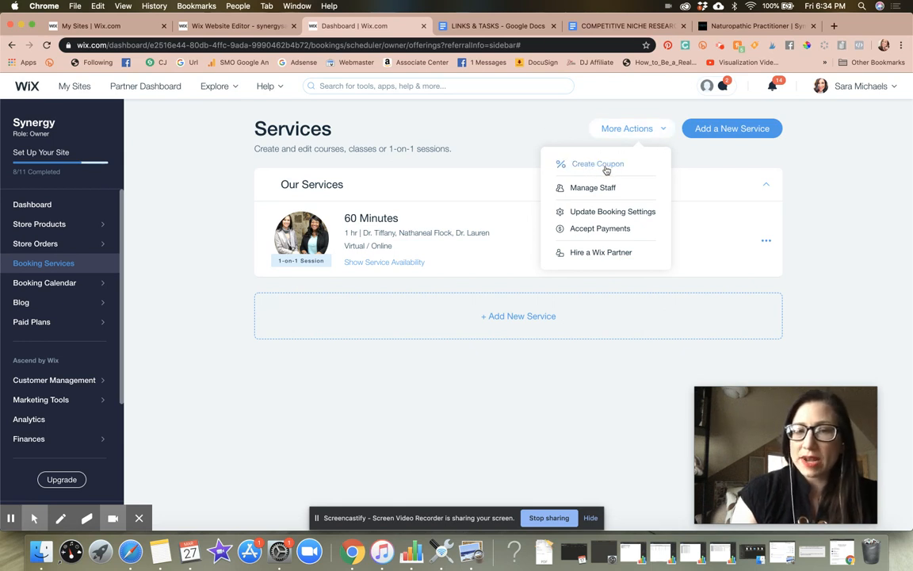
pyautogui.click(607, 213)
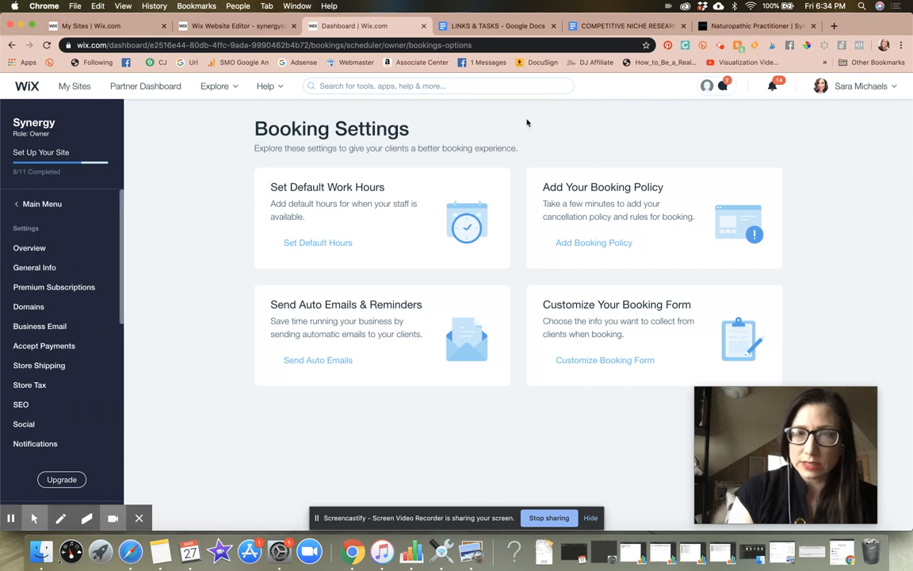
pyautogui.click(23, 203)
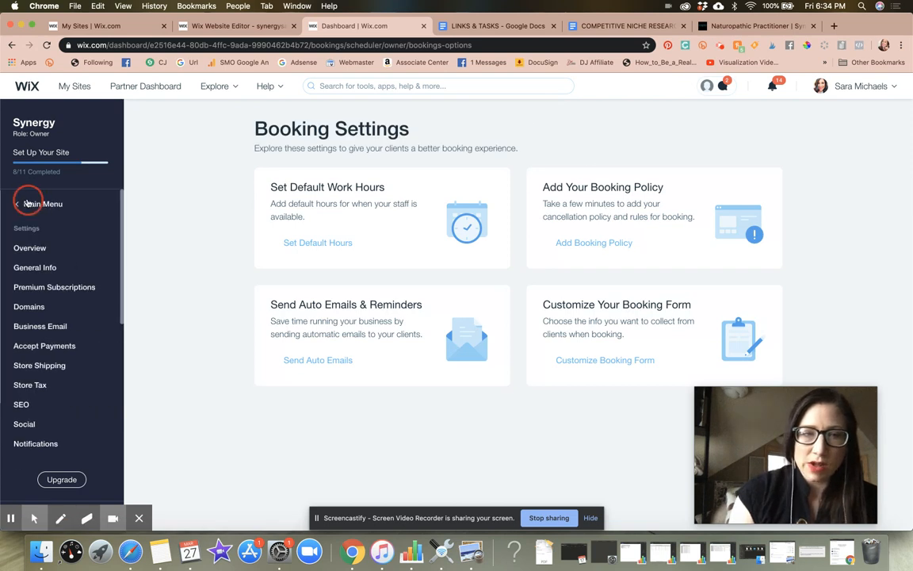
pyautogui.click(65, 264)
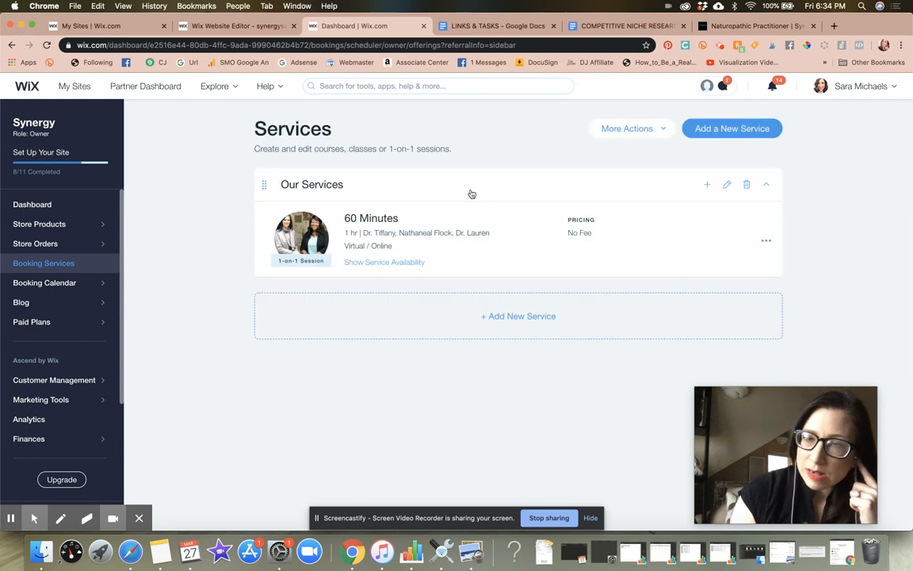
# Start a new 1-on-1 service and remove the first of the duplicate staff entries from its providers.
pyautogui.click(758, 131)
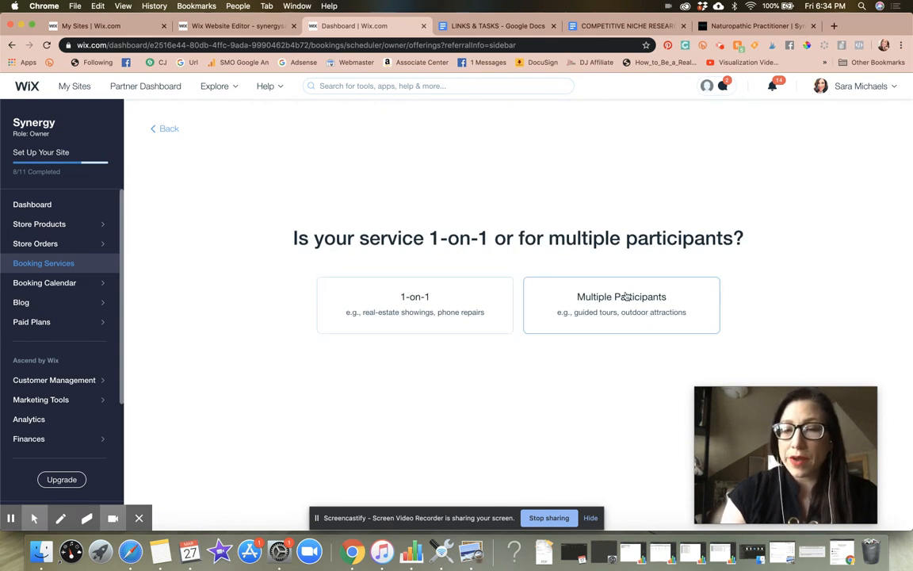
pyautogui.click(388, 296)
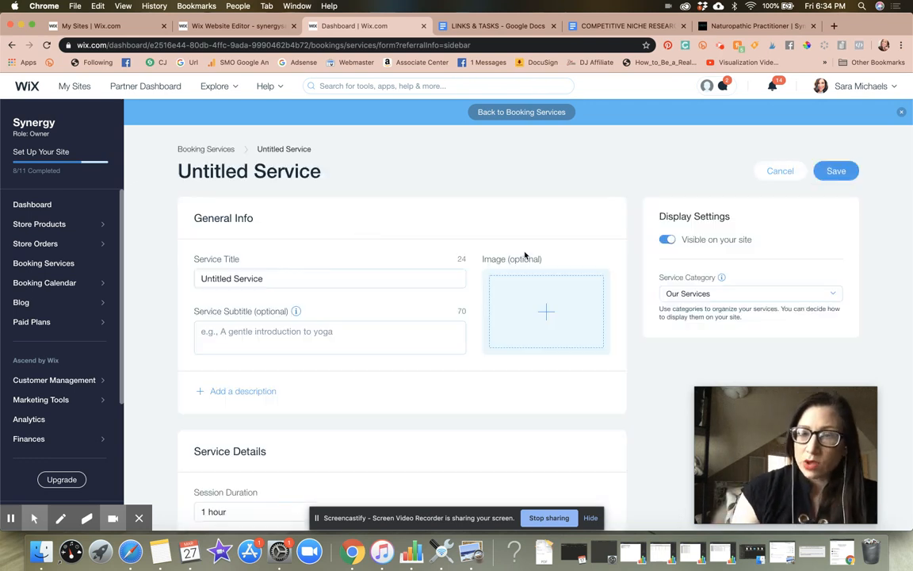
pyautogui.scroll(-2, 685, 179)
pyautogui.tripleClick(285, 236)
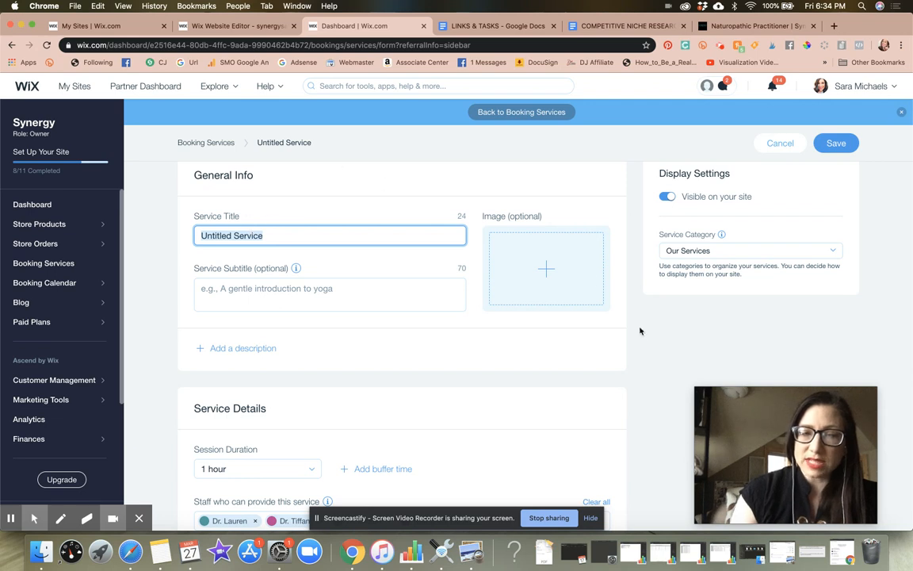
pyautogui.scroll(-5, 326, 302)
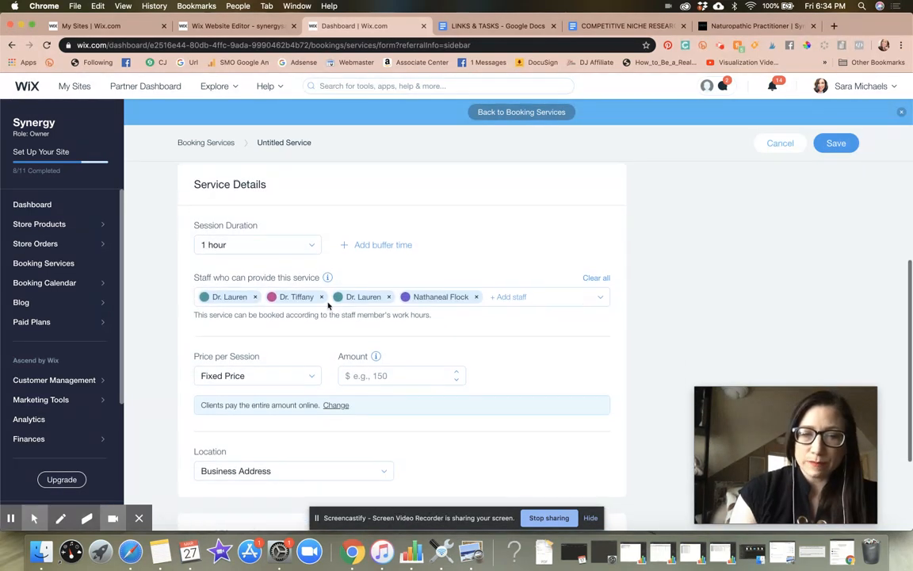
pyautogui.click(255, 295)
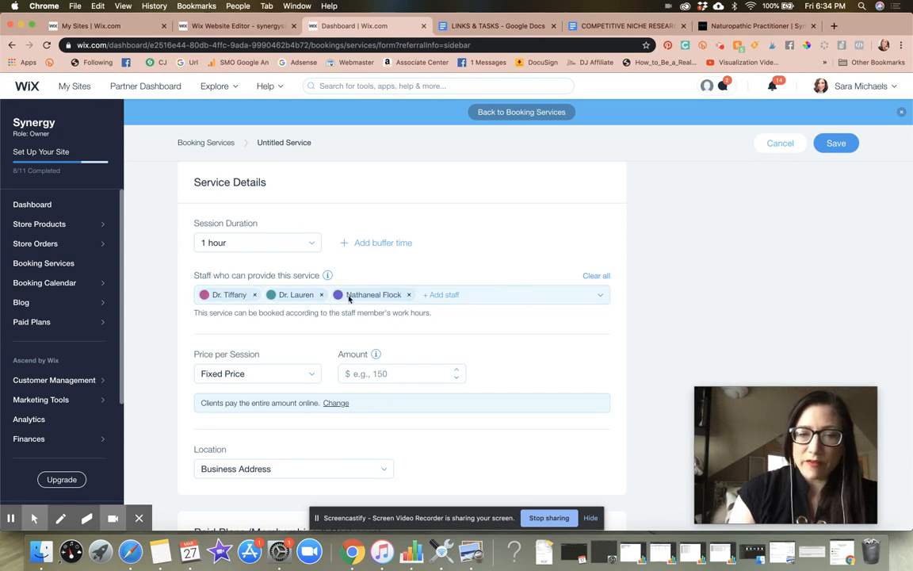
# Review the price-per-session options and the client payment choices without changing them.
pyautogui.scroll(-3, 434, 328)
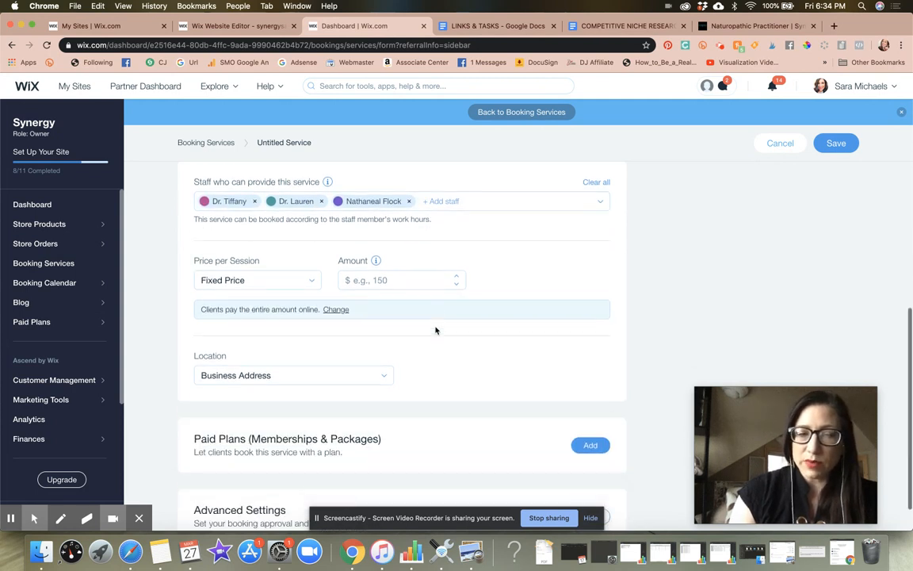
pyautogui.click(257, 242)
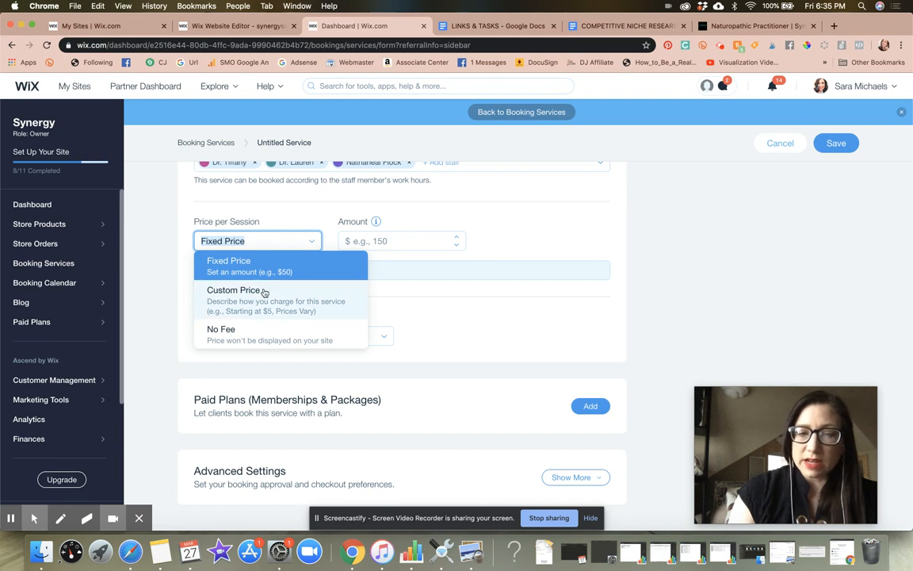
pyautogui.click(333, 203)
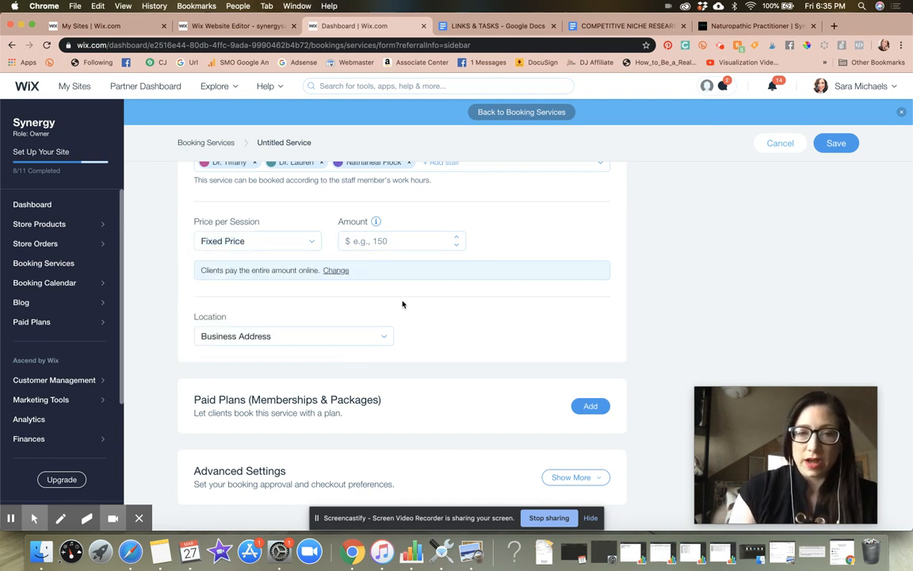
pyautogui.click(334, 270)
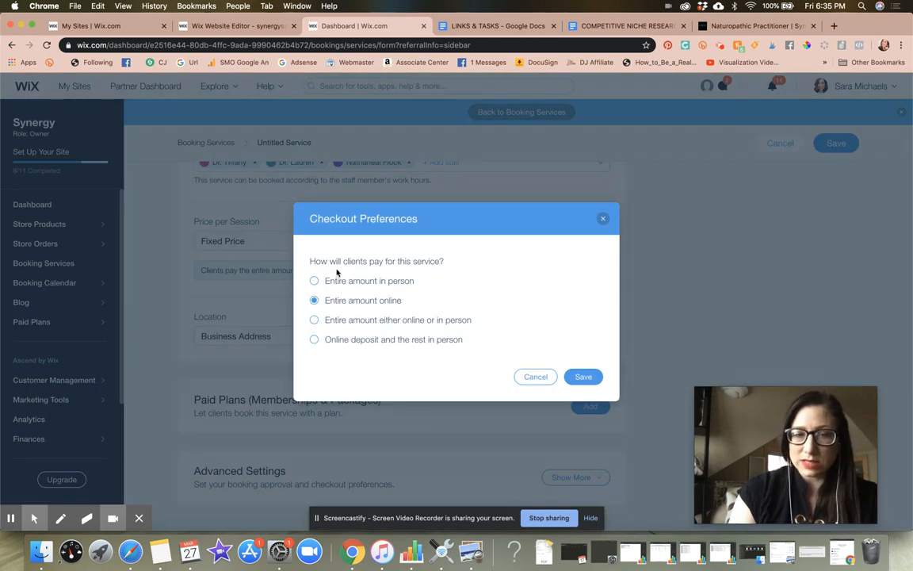
pyautogui.click(536, 377)
# Set the service's location to a custom location named Virtual.
pyautogui.click(297, 344)
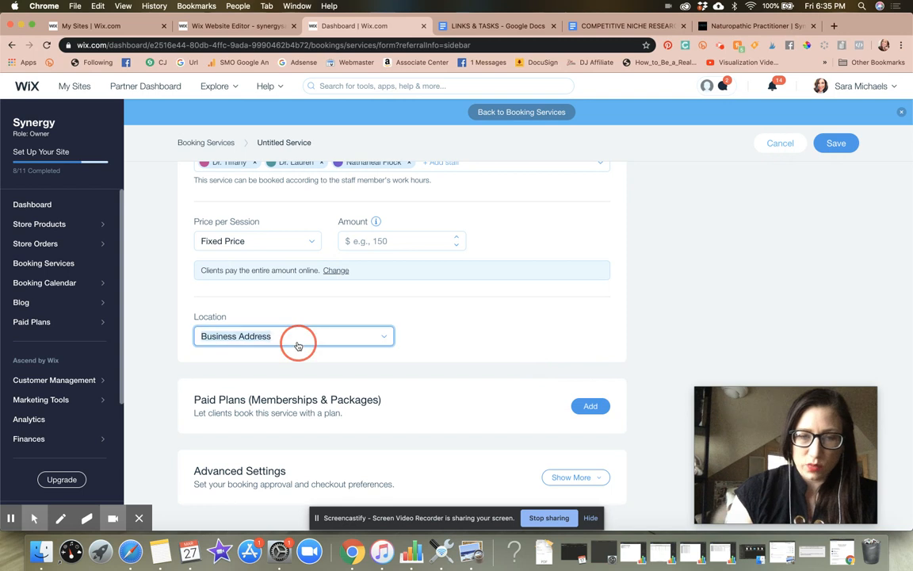
pyautogui.click(262, 392)
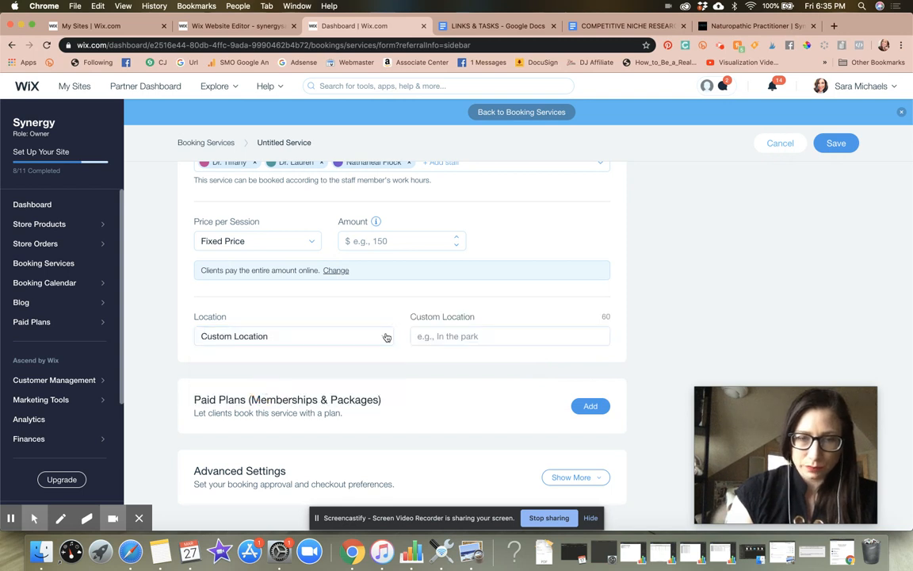
pyautogui.click(475, 337)
pyautogui.write('Virtual')
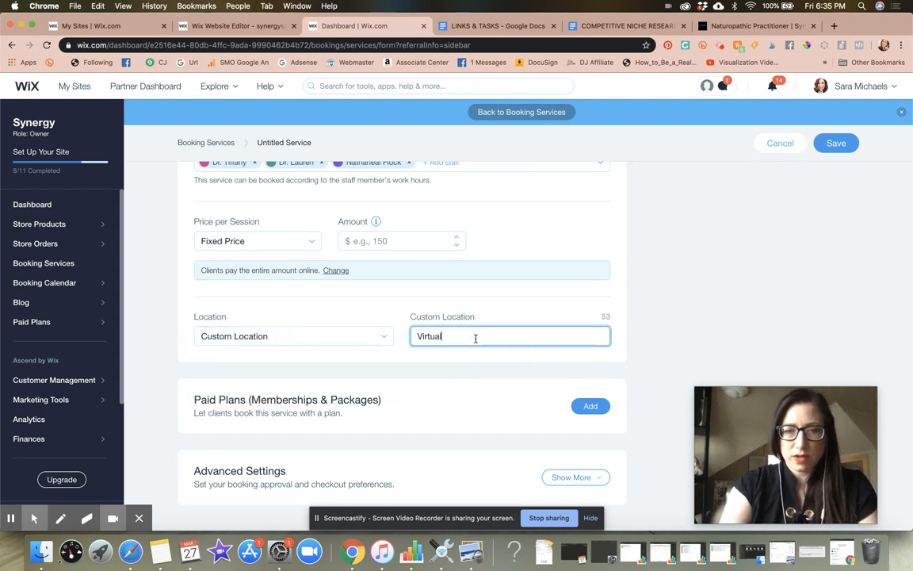
pyautogui.click(585, 299)
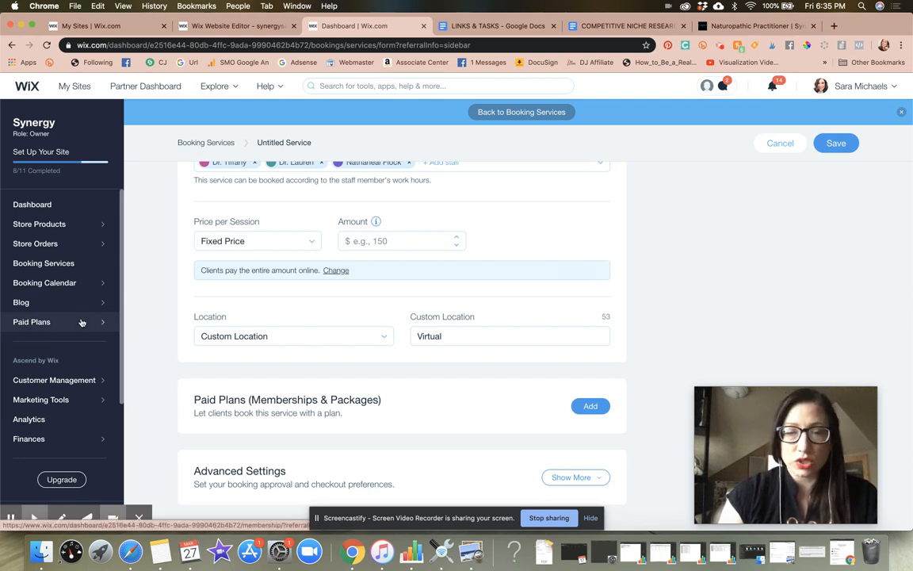
# Try to add a paid plan to the service.
pyautogui.click(593, 409)
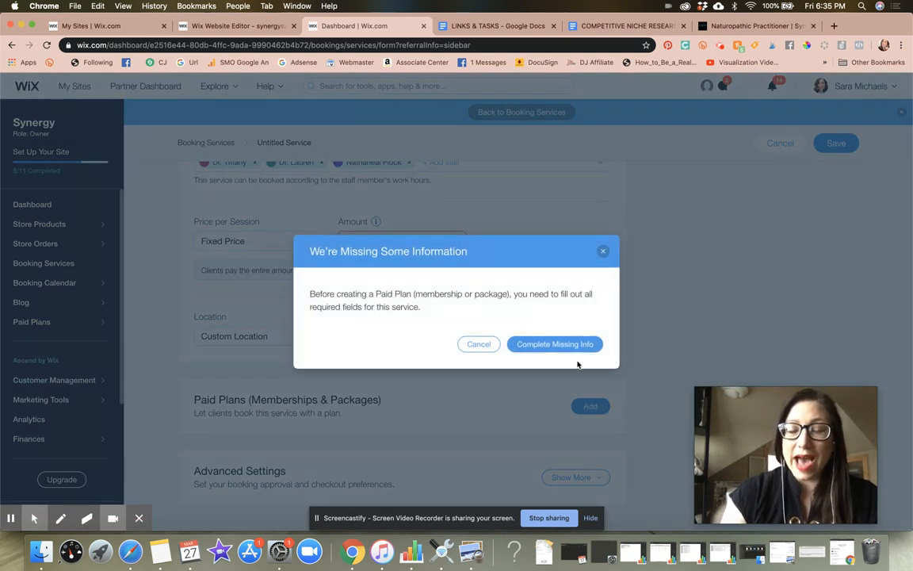
pyautogui.click(602, 251)
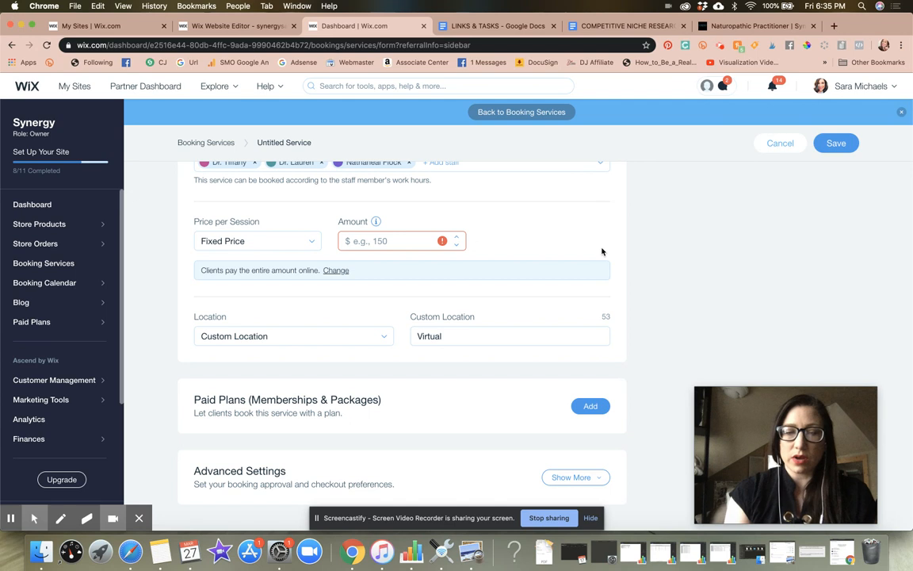
# Expand the service's advanced settings and review the online booking preferences without changing them.
pyautogui.click(602, 479)
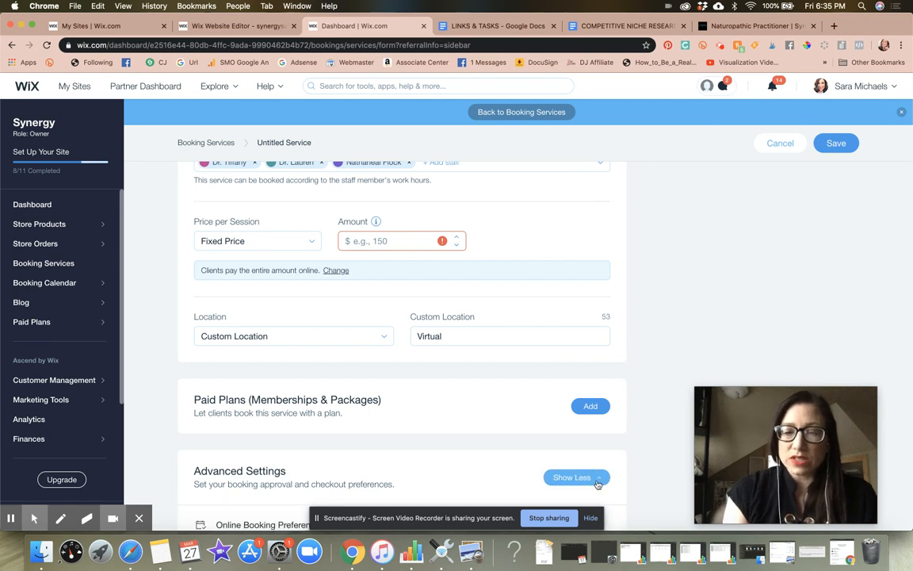
pyautogui.scroll(-3, 560, 441)
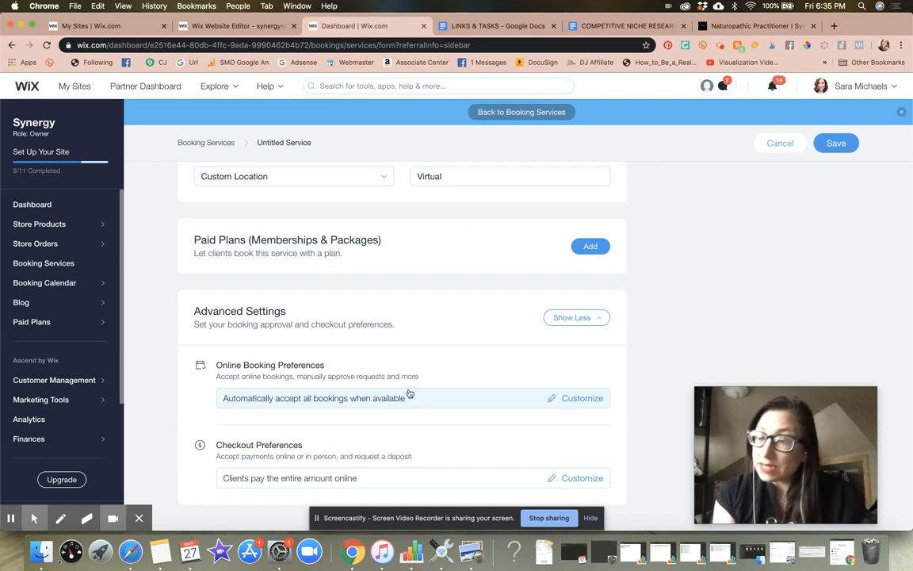
pyautogui.click(570, 399)
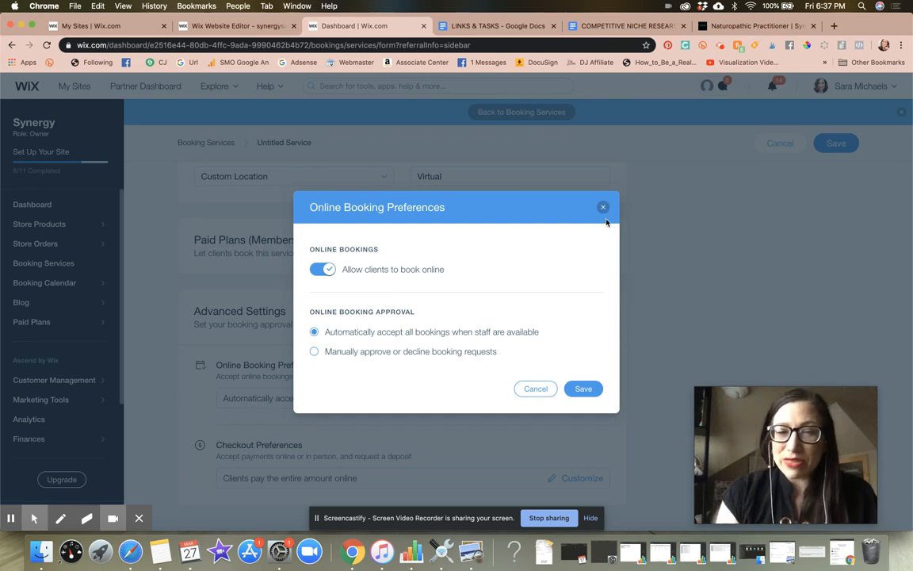
pyautogui.click(604, 209)
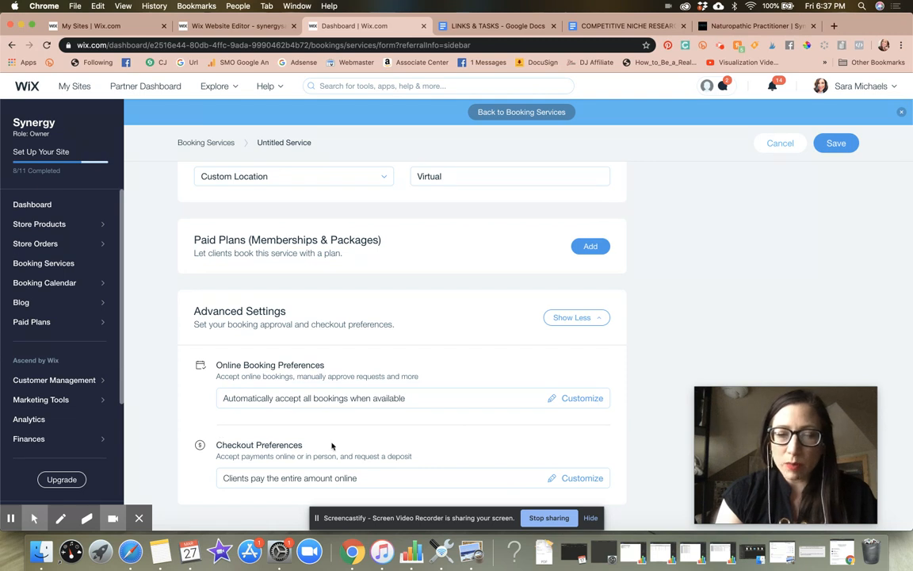
# Save the service's checkout preferences with clients paying the entire amount online.
pyautogui.click(580, 479)
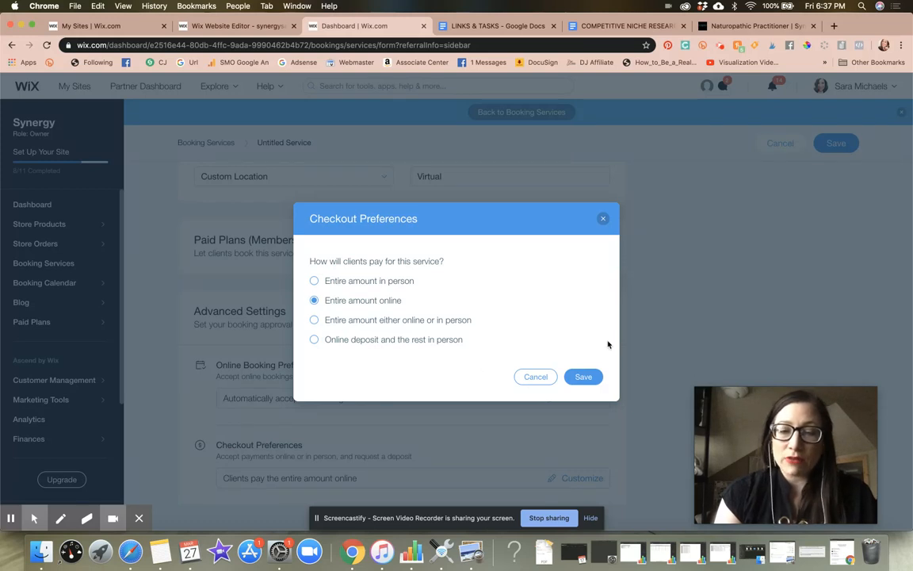
pyautogui.click(583, 376)
pyautogui.scroll(4, 651, 237)
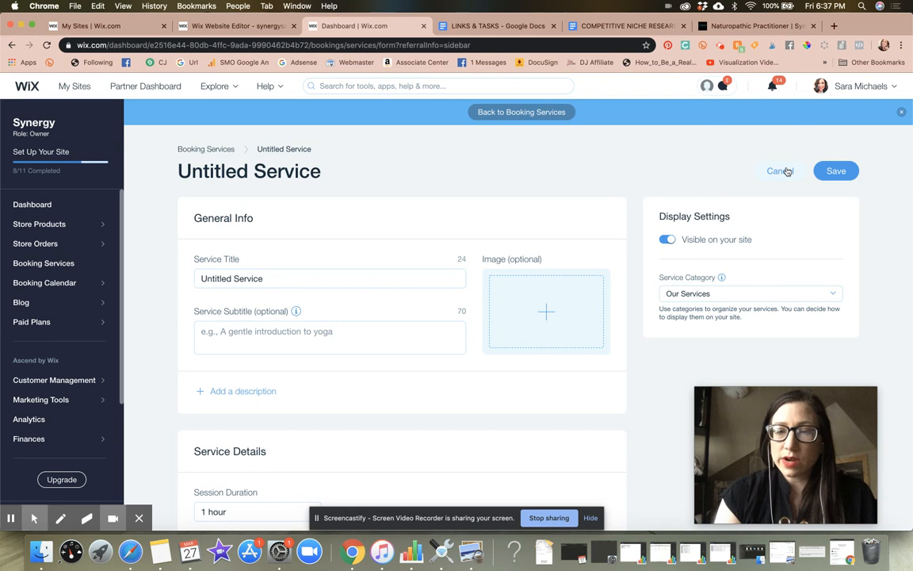
# Leave the untitled service without saving it and open the weekly booking calendar.
pyautogui.click(787, 172)
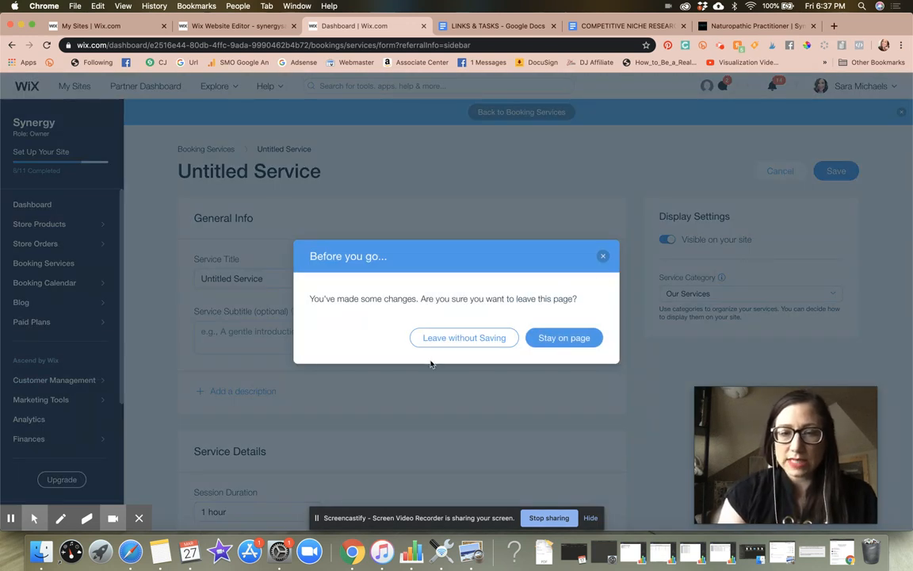
pyautogui.click(454, 337)
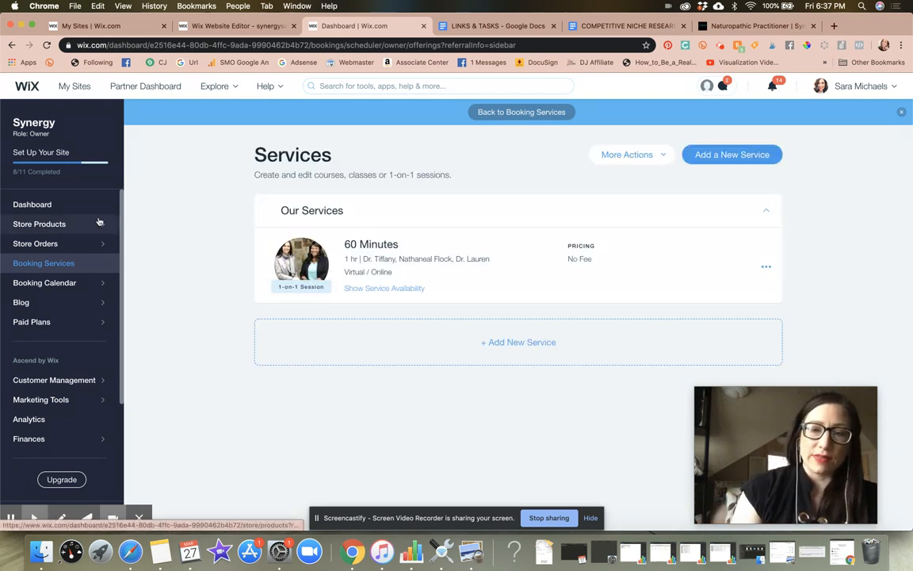
pyautogui.click(74, 285)
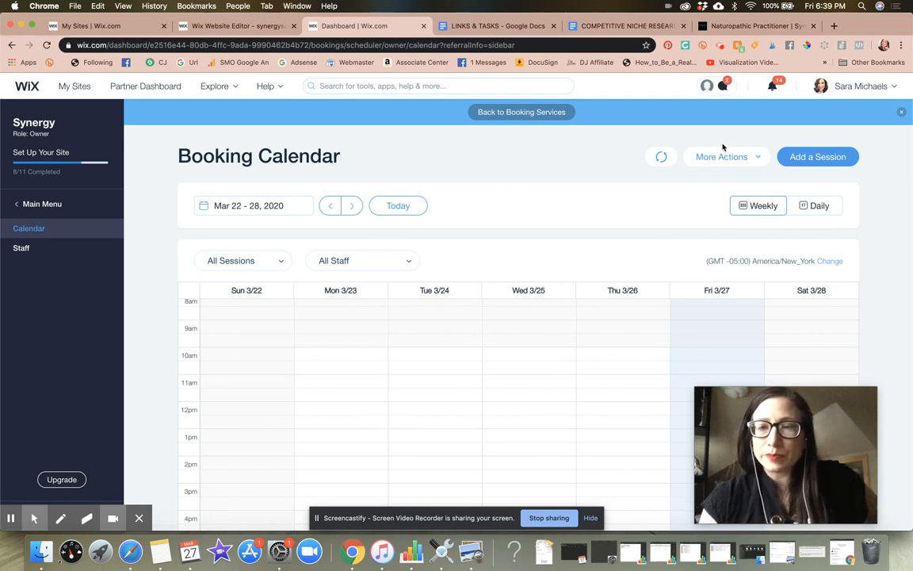
pyautogui.scroll(-2, 405, 153)
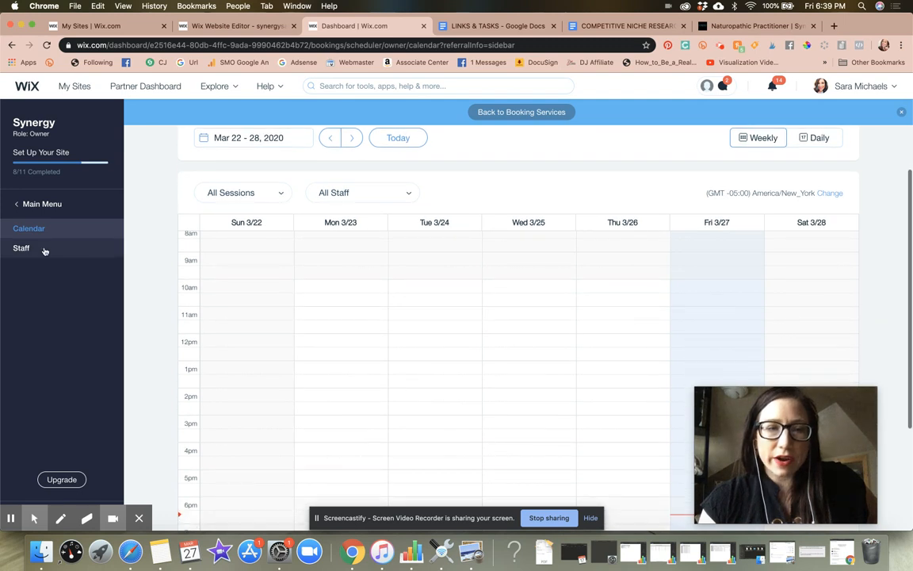
# Delete the duplicate staff member, the third entry, from the booking staff list.
pyautogui.click(43, 248)
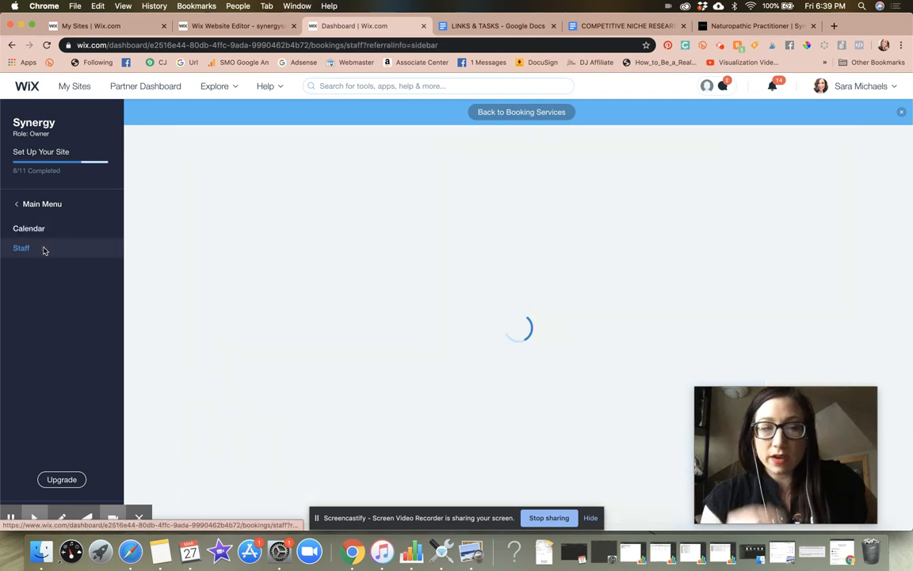
pyautogui.click(32, 204)
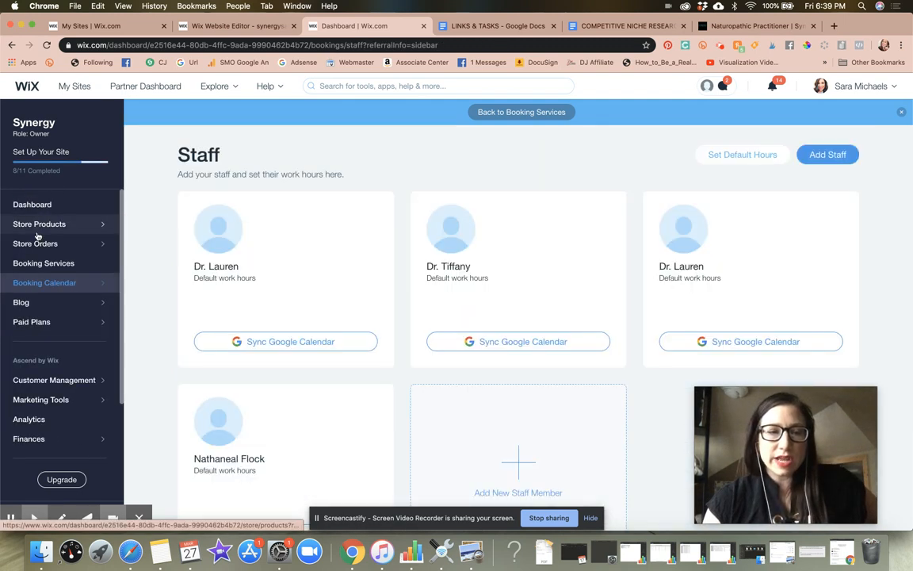
pyautogui.click(61, 285)
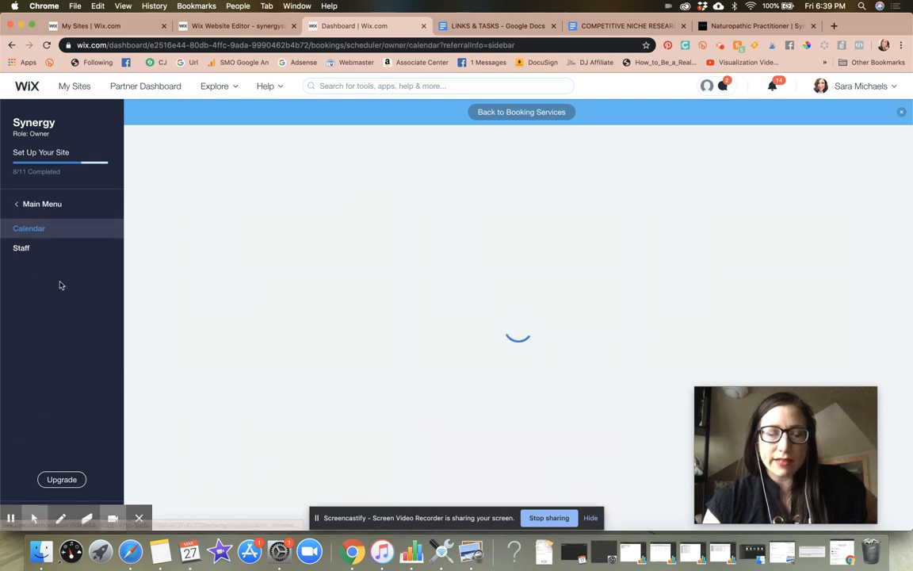
pyautogui.click(22, 248)
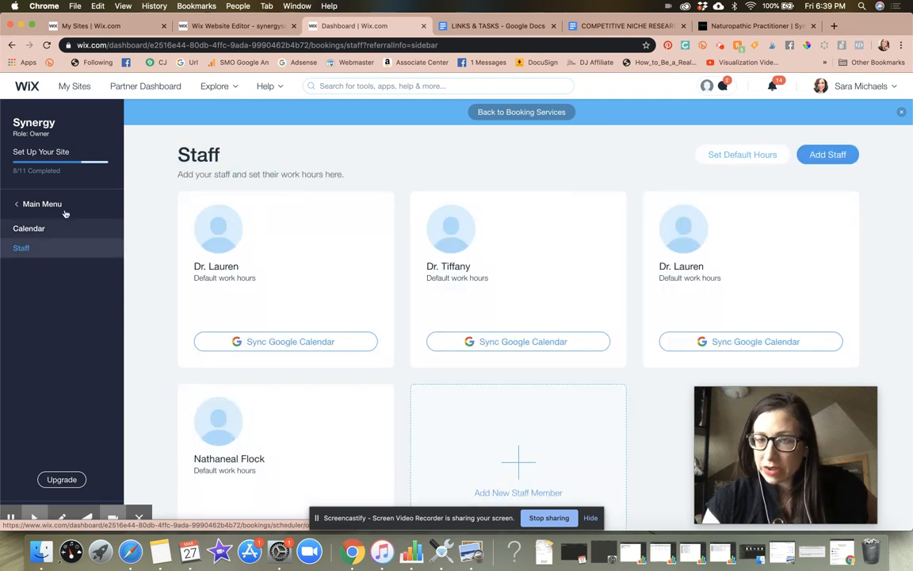
pyautogui.moveTo(256, 243)
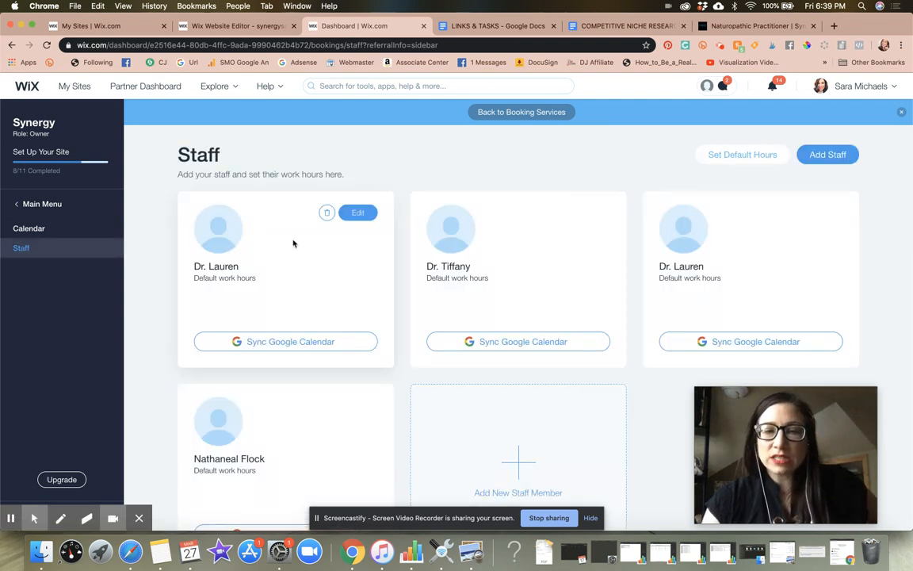
pyautogui.moveTo(559, 218)
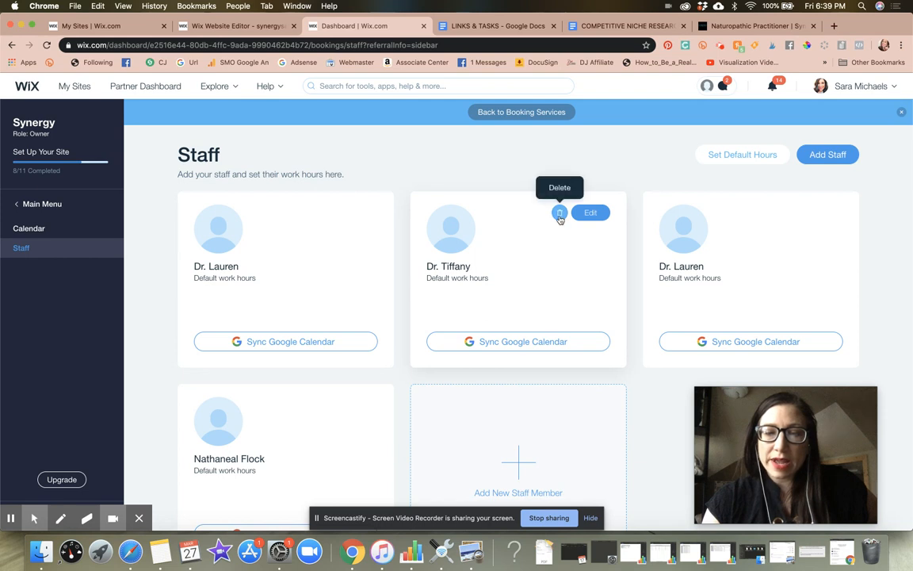
pyautogui.moveTo(703, 226)
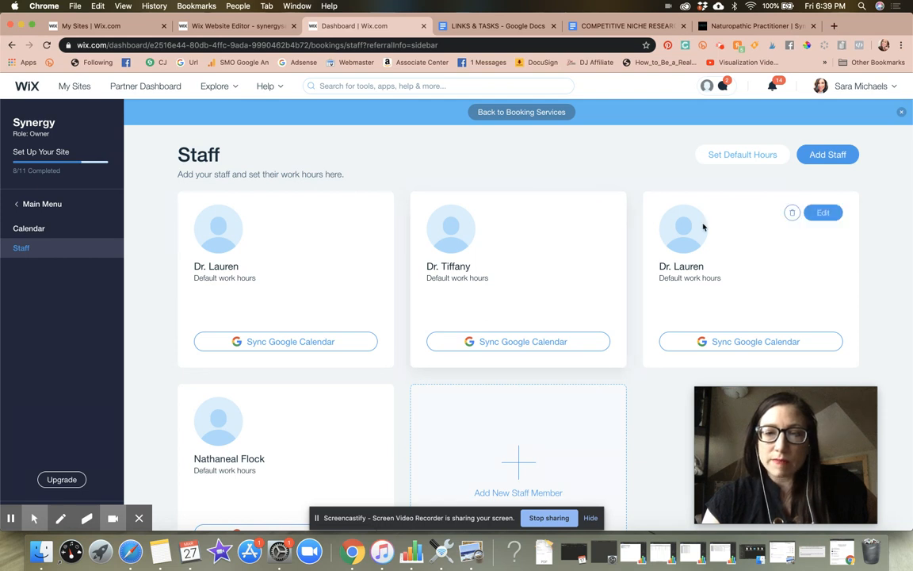
pyautogui.click(791, 213)
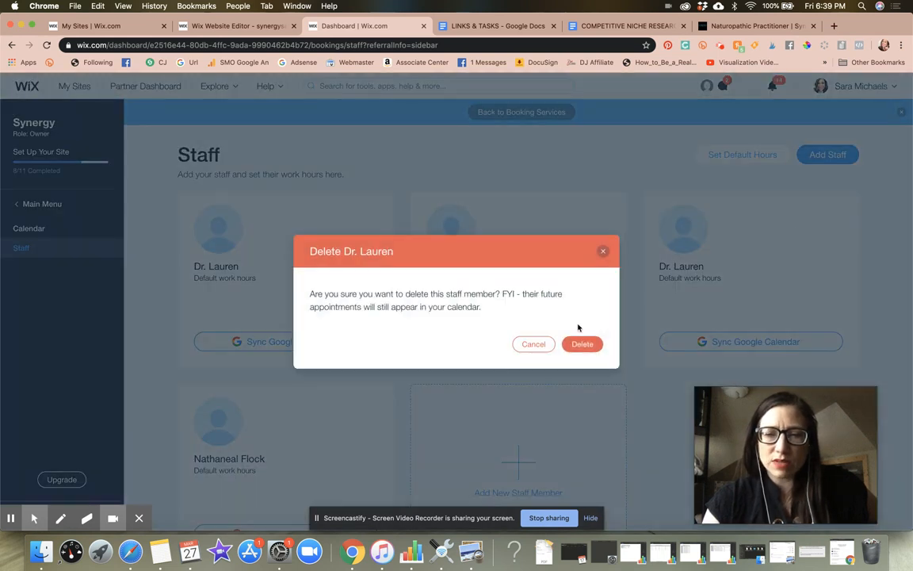
pyautogui.click(583, 344)
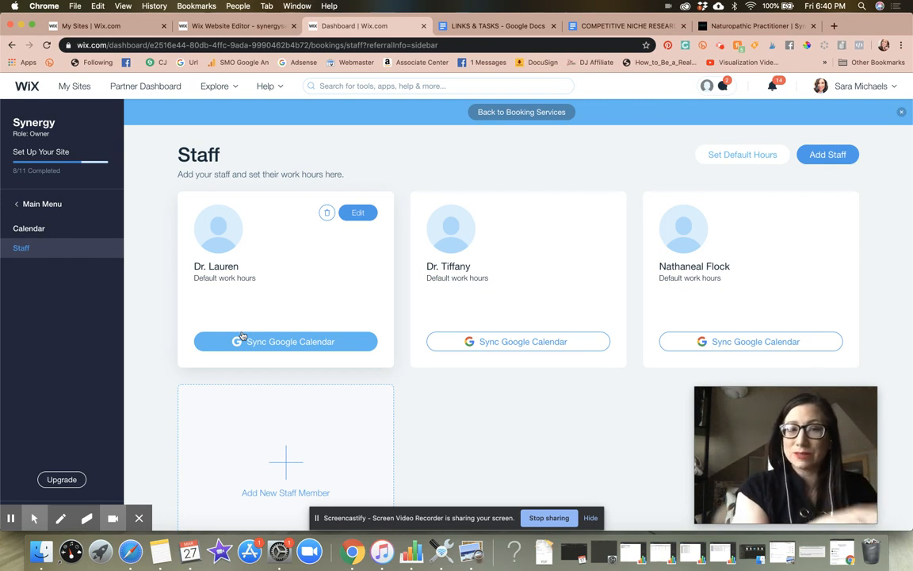
# Go to the staff roles and permissions and review the site's contributors.
pyautogui.scroll(-3, 350, 391)
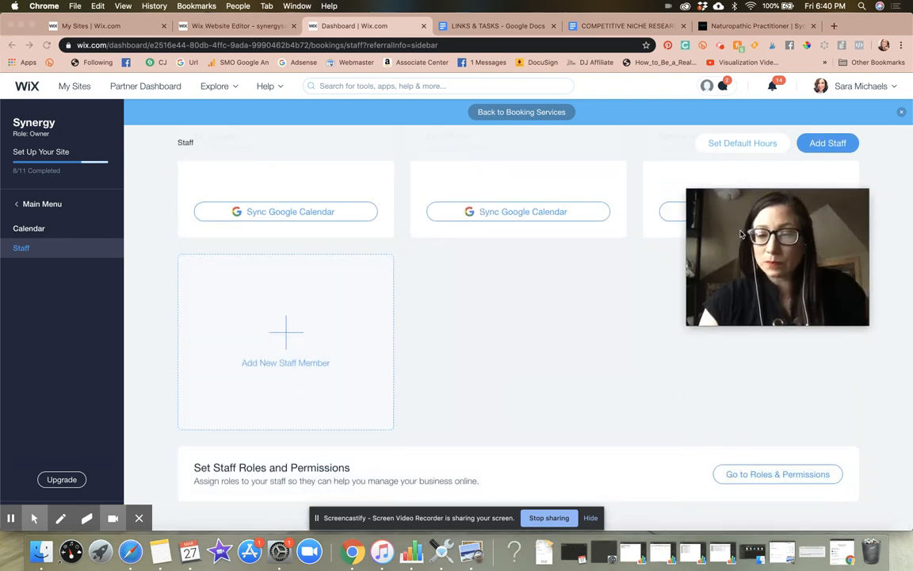
pyautogui.click(755, 478)
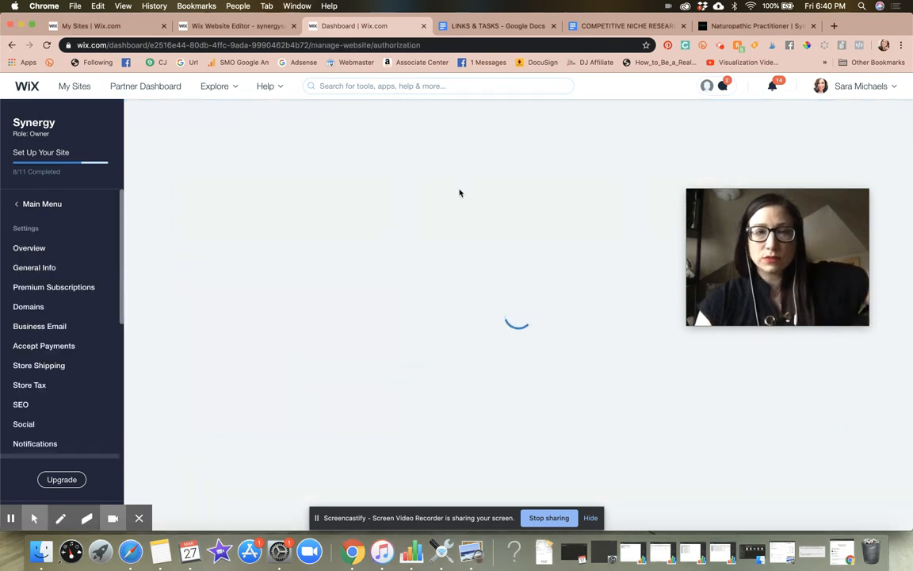
pyautogui.moveTo(757, 199); pyautogui.dragTo(793, 103)
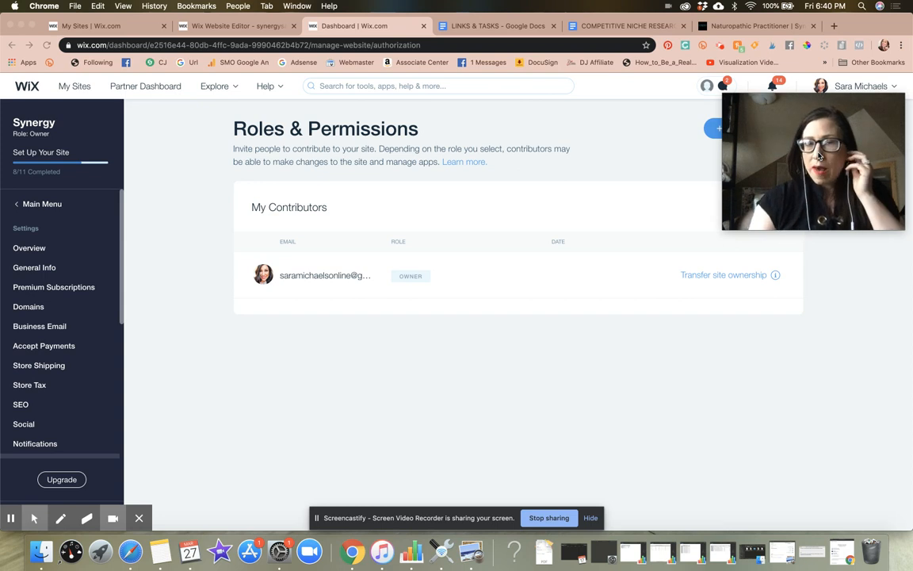
pyautogui.moveTo(789, 125); pyautogui.dragTo(776, 305)
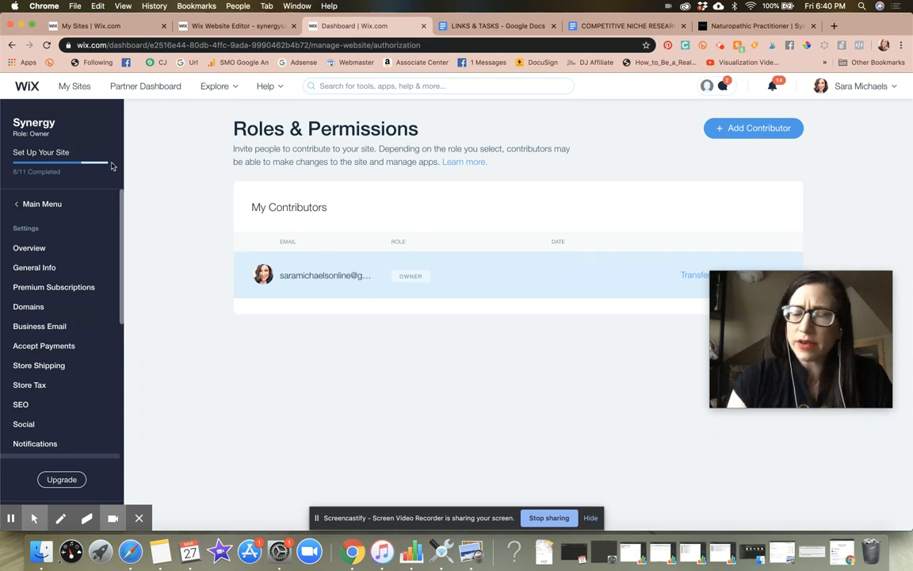
# Check the site's time zone setting from the booking calendar and return to the calendar.
pyautogui.click(40, 208)
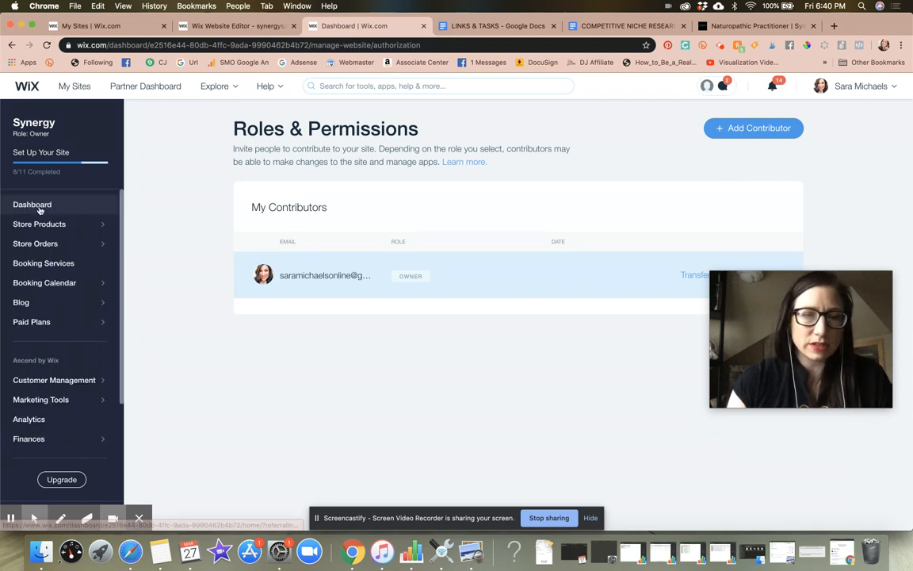
pyautogui.click(44, 283)
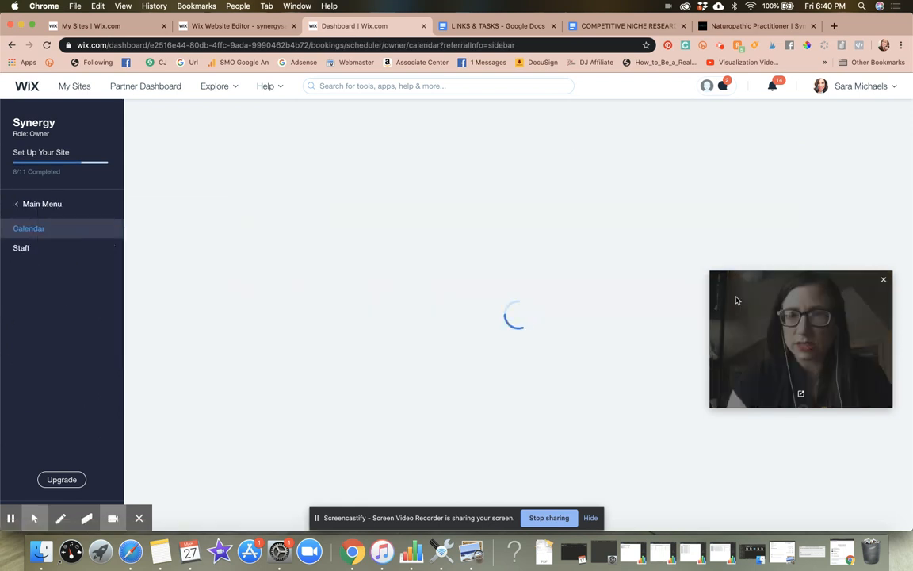
pyautogui.moveTo(776, 322); pyautogui.dragTo(783, 413)
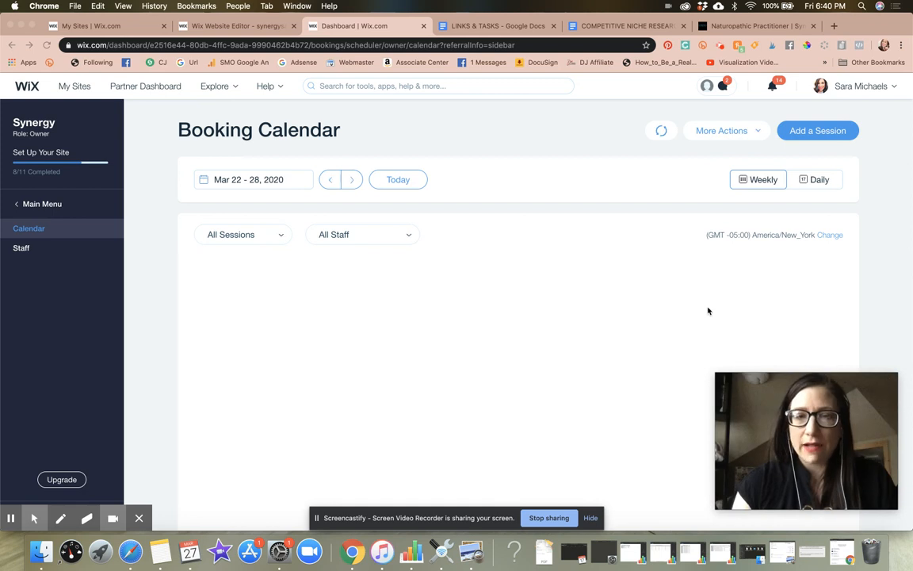
pyautogui.scroll(-2, 708, 310)
pyautogui.scroll(2, 708, 310)
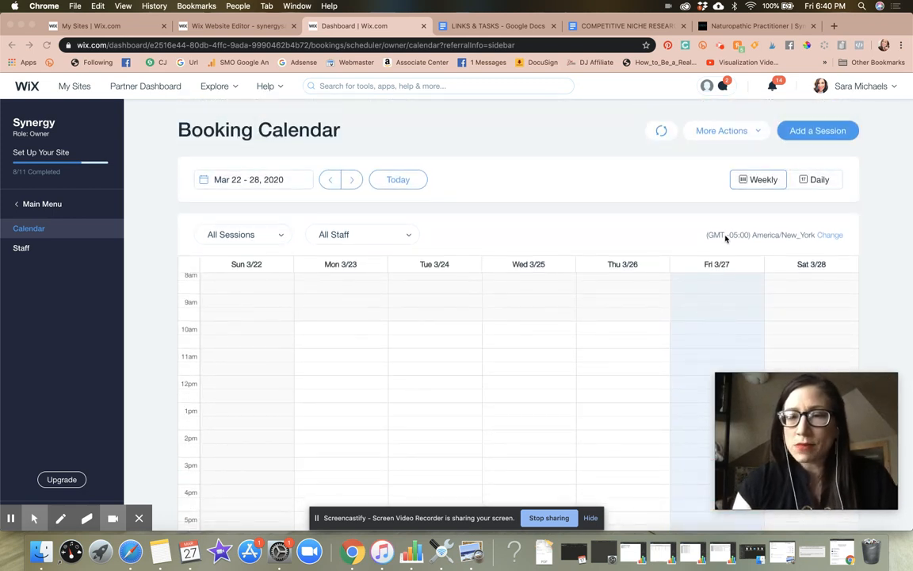
pyautogui.click(836, 236)
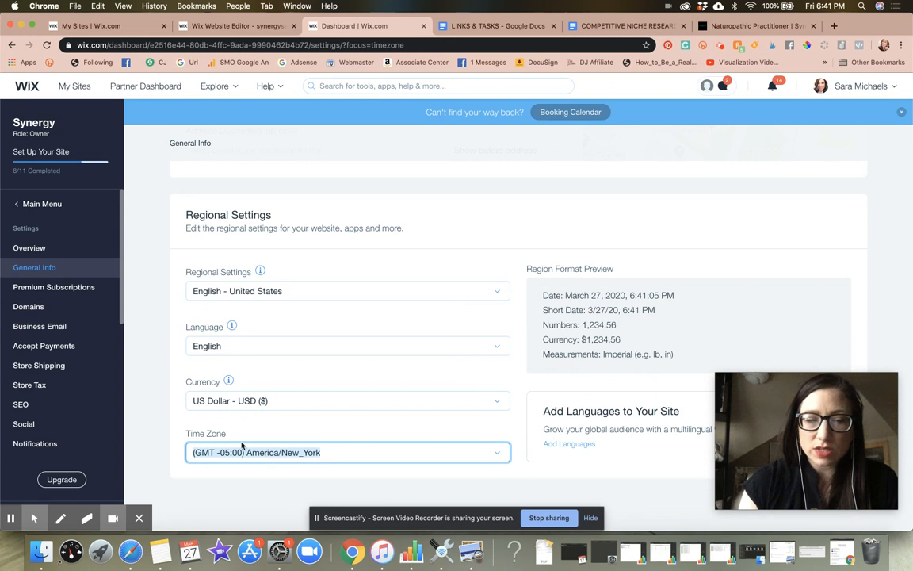
pyautogui.scroll(10, 304, 432)
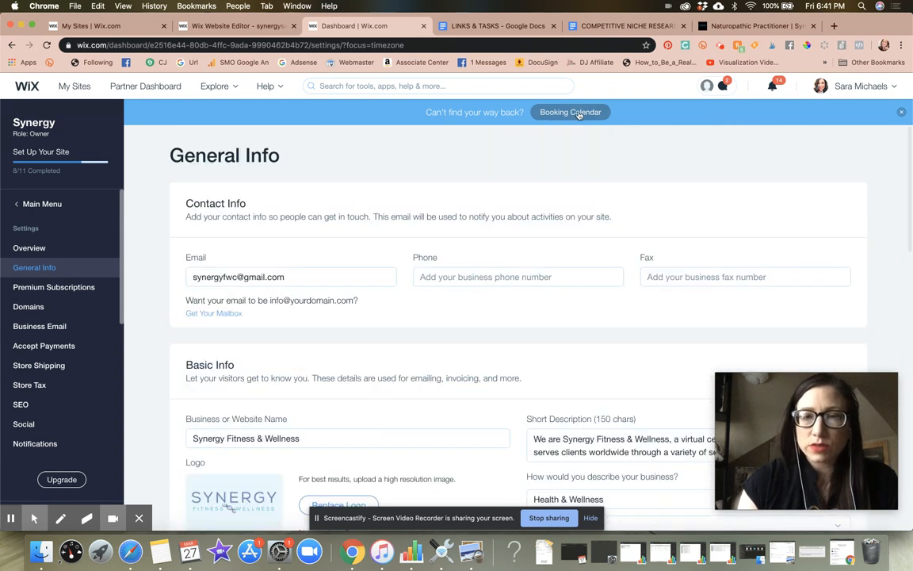
pyautogui.click(577, 112)
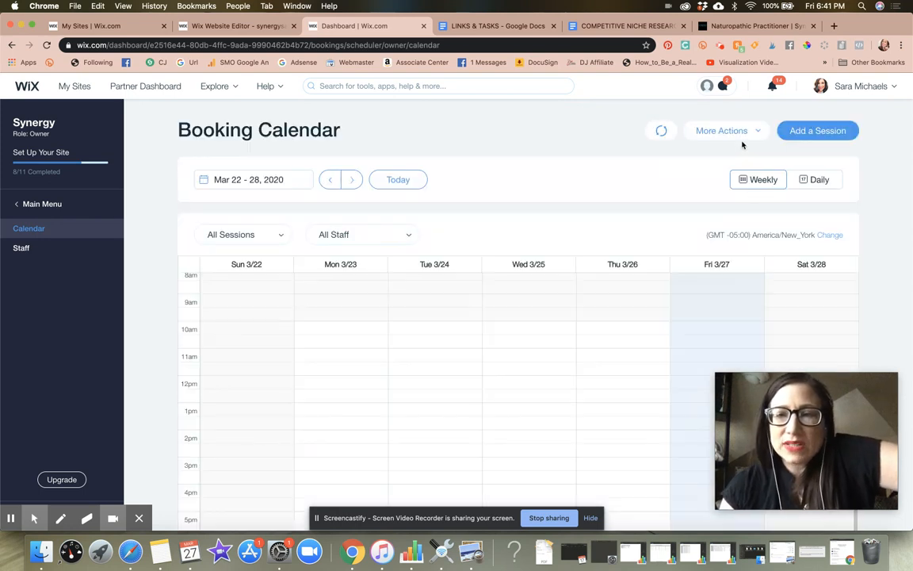
# Open the default work hours from the booking calendar and review the hours for each weekday.
pyautogui.click(737, 133)
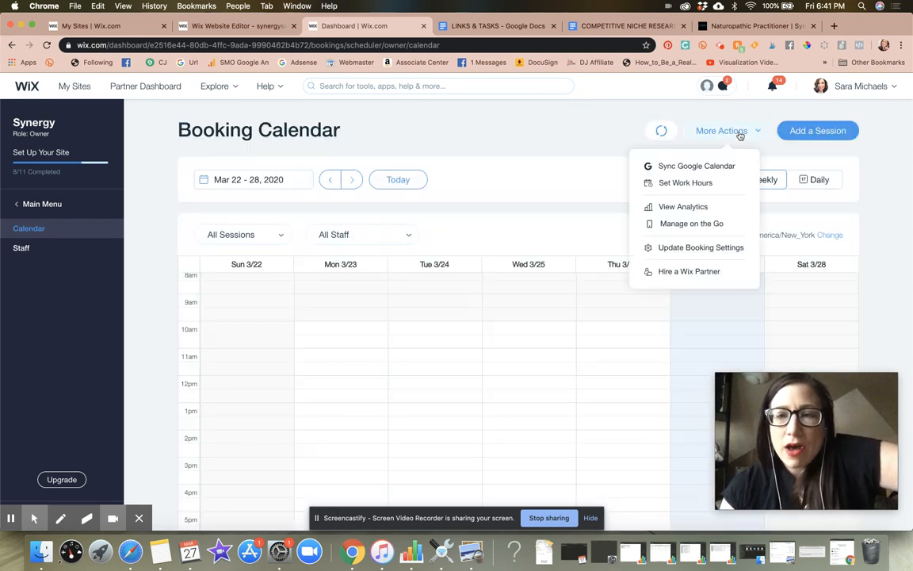
pyautogui.click(712, 193)
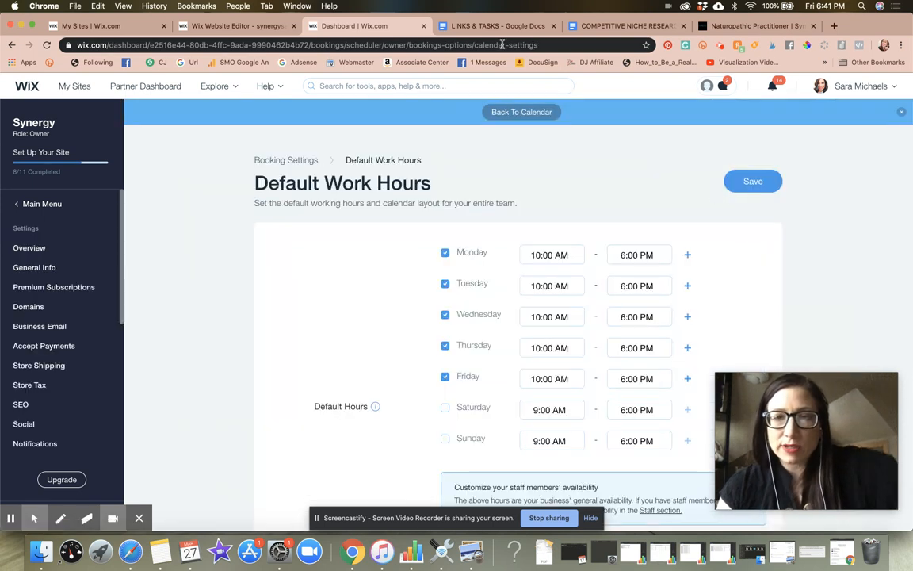
pyautogui.scroll(-2, 592, 177)
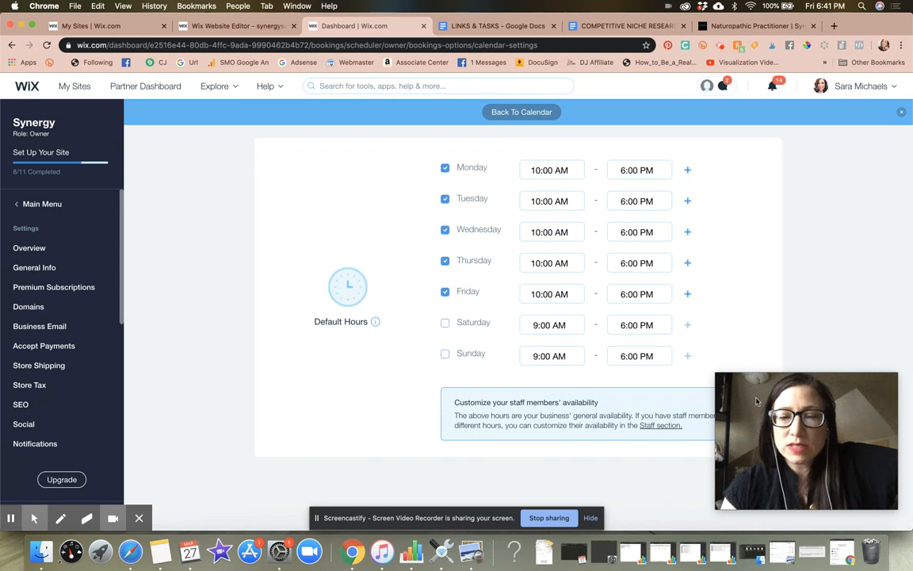
pyautogui.moveTo(778, 448); pyautogui.dragTo(770, 299)
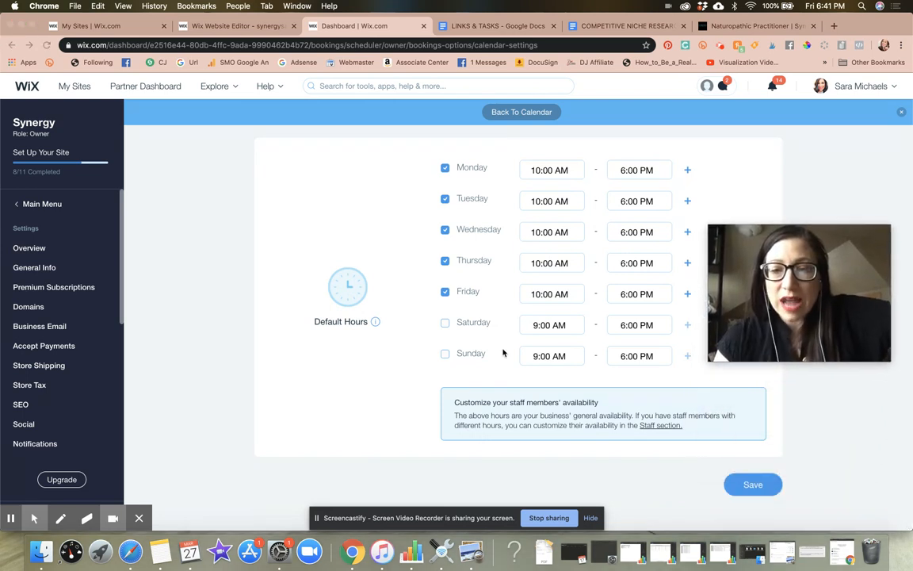
pyautogui.scroll(2, 566, 392)
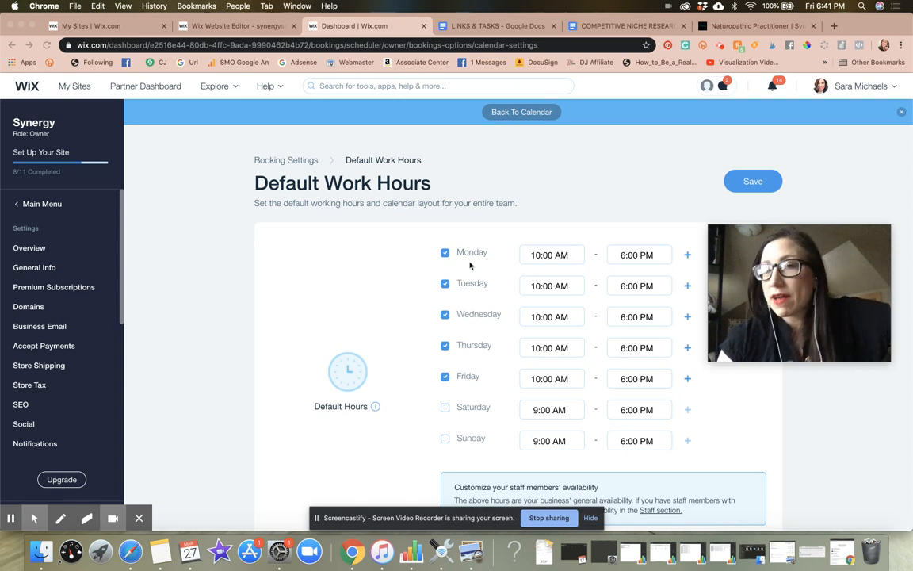
# Try excluding Tuesday and Wednesday from the default working days, restoring each of them.
pyautogui.click(445, 286)
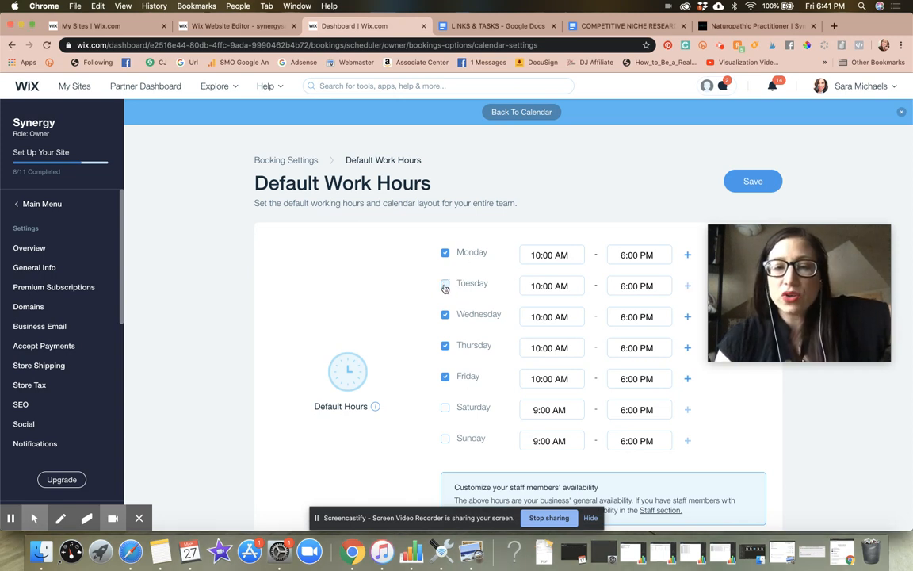
pyautogui.click(445, 286)
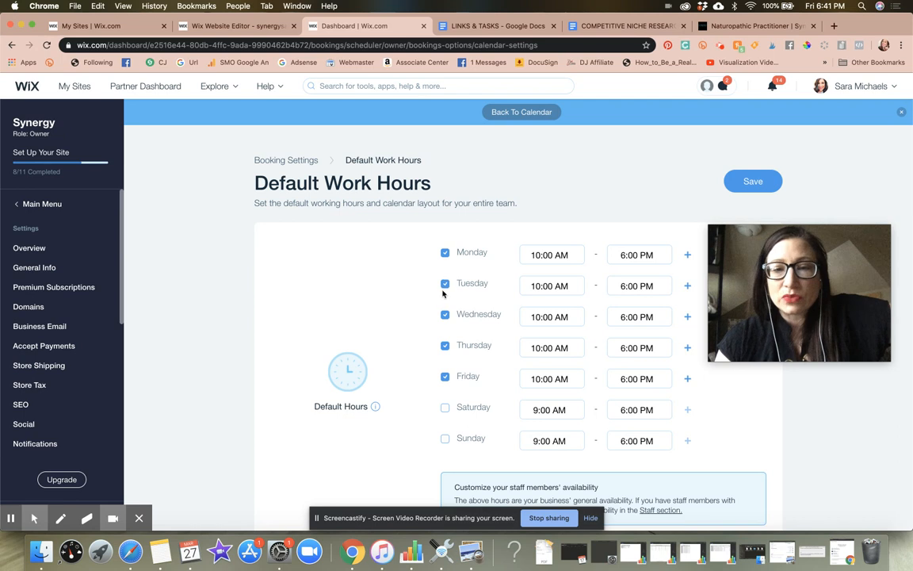
pyautogui.click(445, 315)
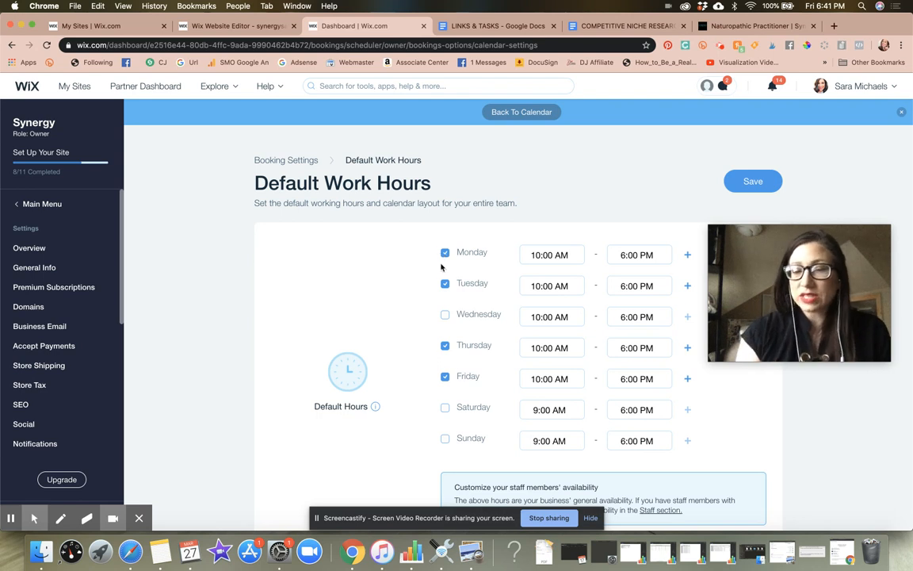
pyautogui.scroll(-2, 444, 365)
pyautogui.click(444, 229)
pyautogui.scroll(2, 472, 198)
pyautogui.scroll(-2, 529, 224)
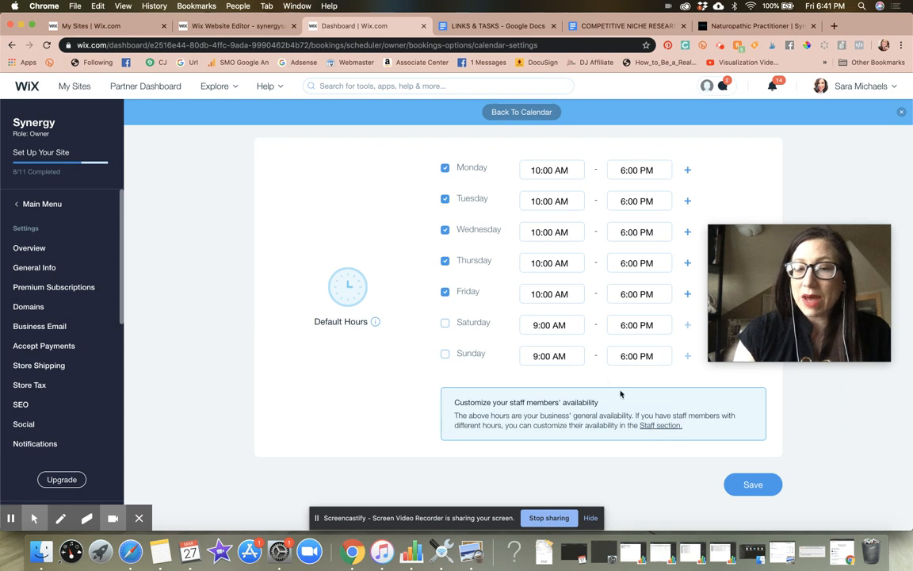
# Save the default work hours as Monday through Friday, 10:00 AM to 6:00 PM.
pyautogui.scroll(3, 606, 377)
pyautogui.click(755, 182)
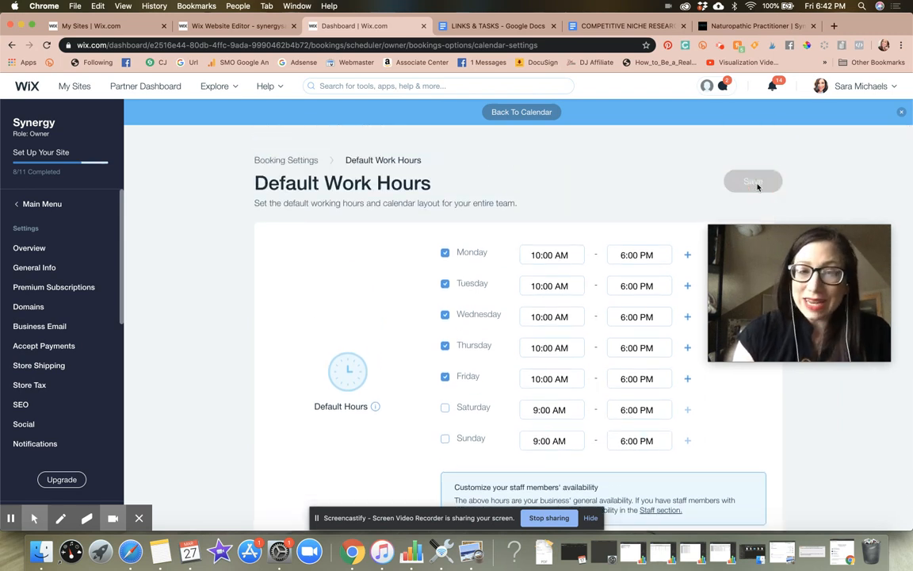
pyautogui.click(901, 113)
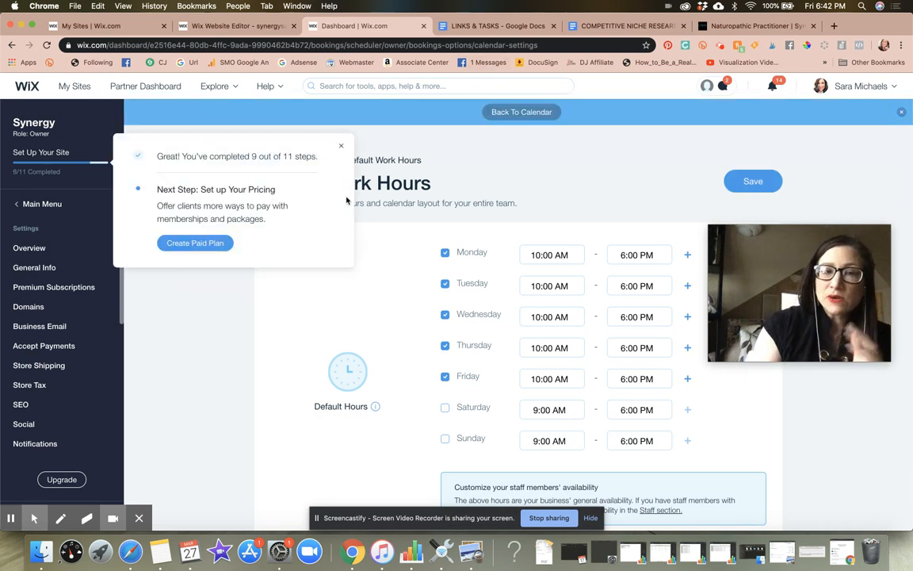
# Dismiss the setup prompt, return to the booking settings, and open the booking policy page to review its client booking rules.
pyautogui.click(341, 146)
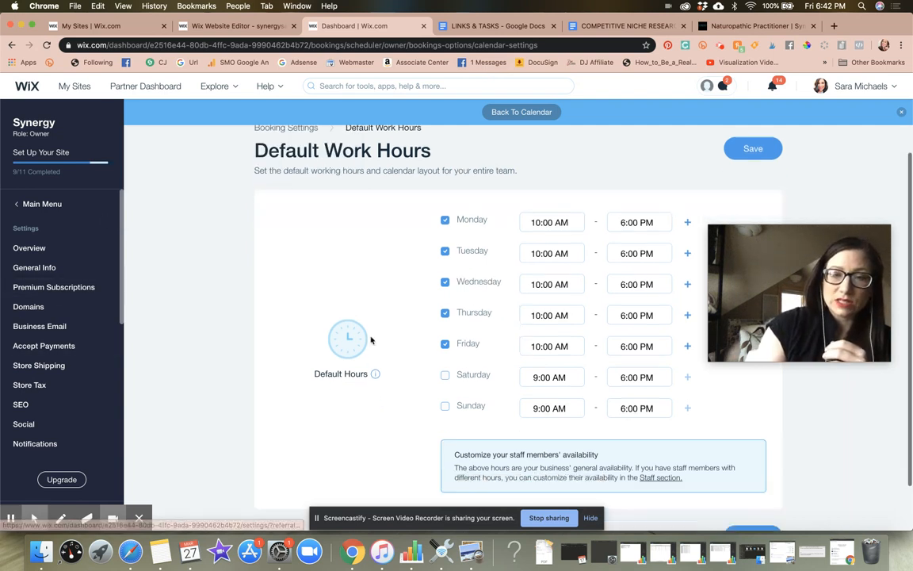
pyautogui.click(304, 163)
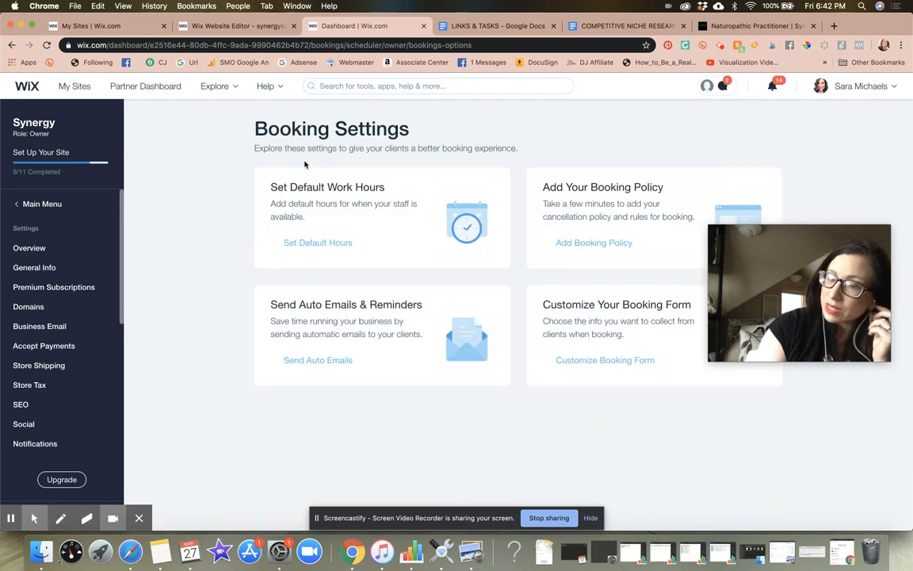
pyautogui.moveTo(797, 271); pyautogui.dragTo(787, 416)
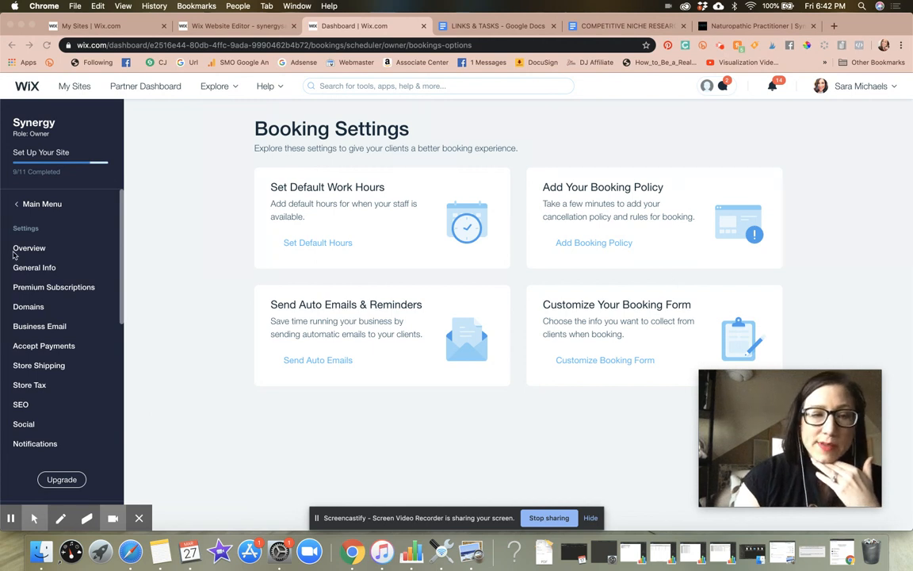
pyautogui.click(581, 243)
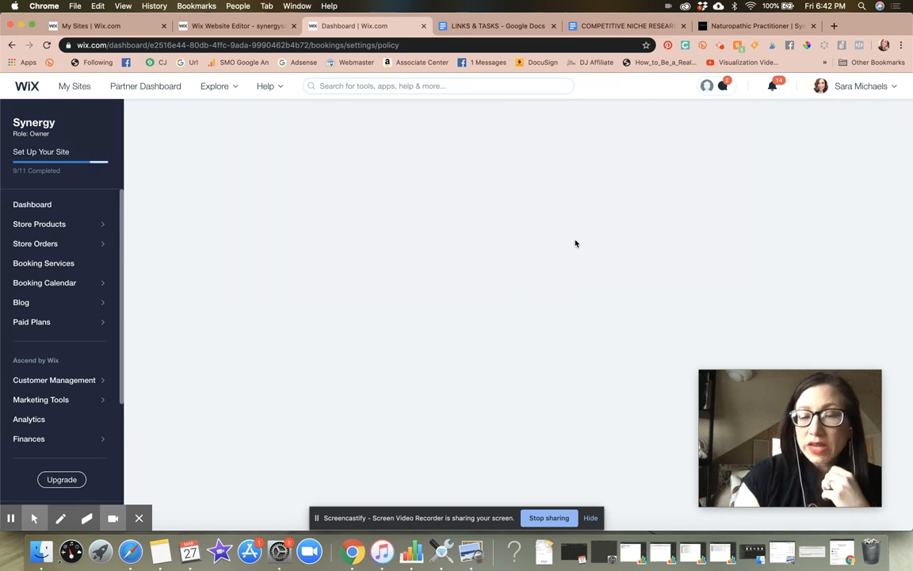
pyautogui.scroll(-2, 565, 233)
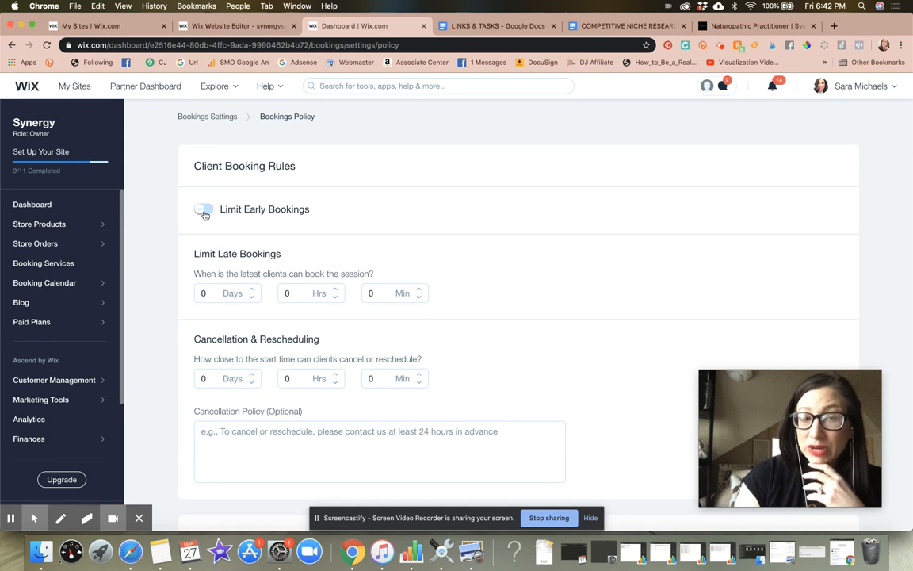
pyautogui.scroll(2, 268, 188)
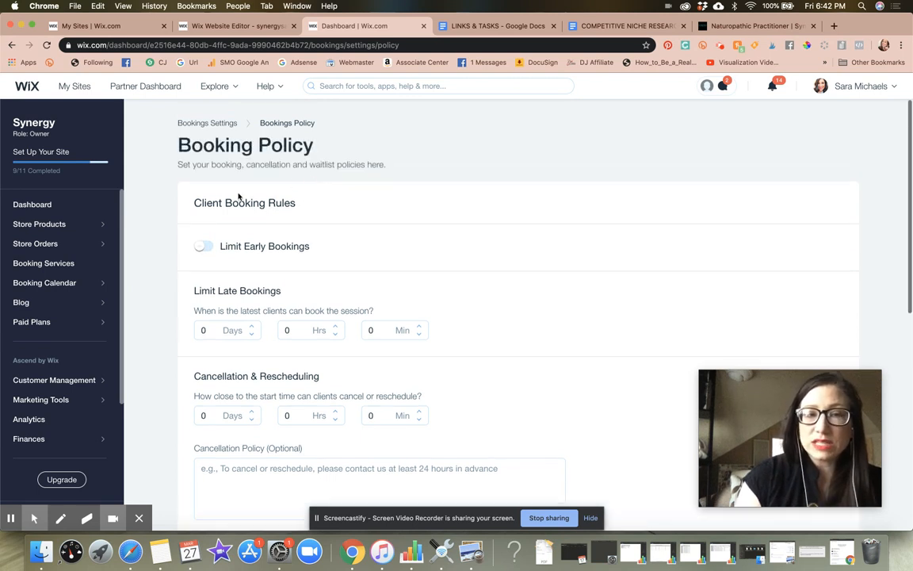
pyautogui.click(179, 164)
pyautogui.moveTo(180, 164); pyautogui.dragTo(402, 173)
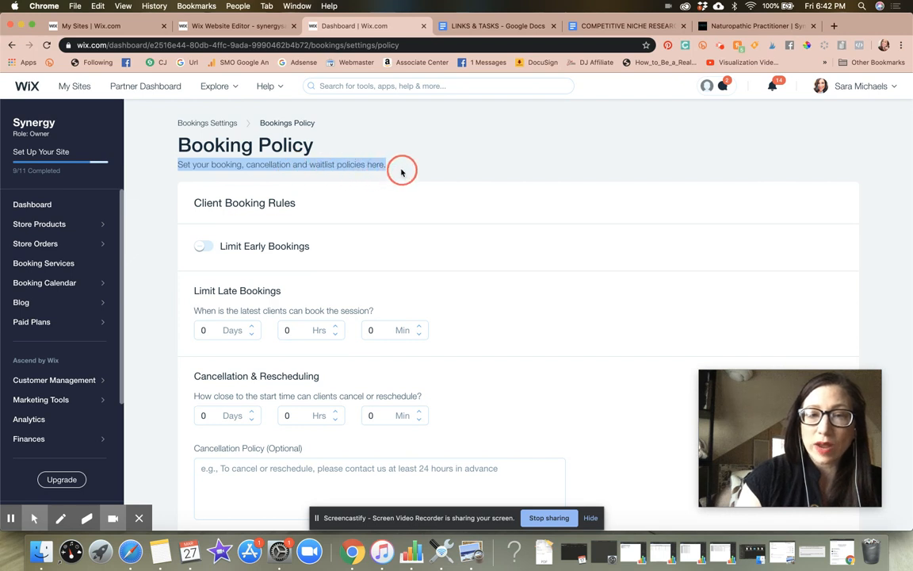
pyautogui.scroll(-3, 473, 297)
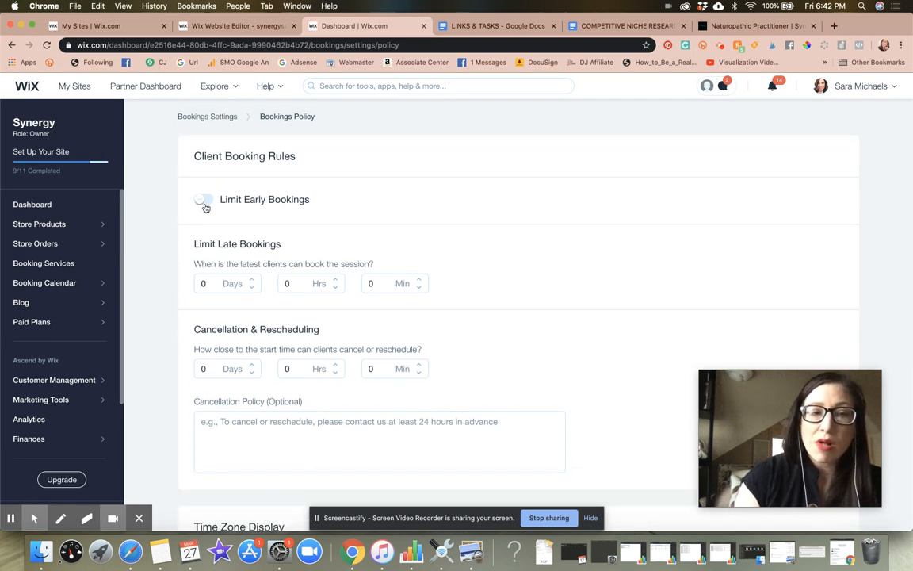
# Turn on the early booking limit and lower its advance period to 0 days.
pyautogui.click(201, 202)
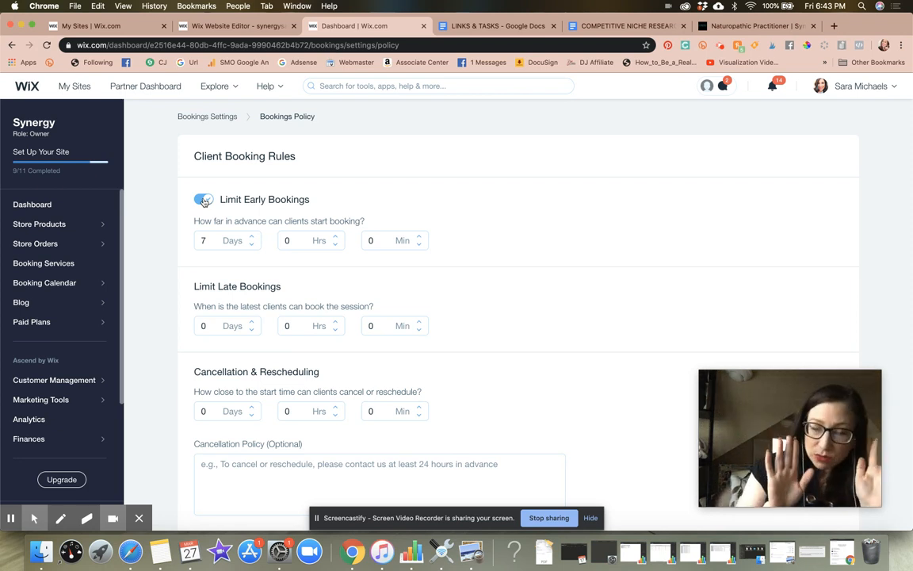
pyautogui.click(252, 236)
pyautogui.click(252, 236)
pyautogui.click(253, 249)
pyautogui.click(254, 249)
pyautogui.click(254, 249)
pyautogui.click(253, 249)
pyautogui.click(254, 248)
pyautogui.click(253, 249)
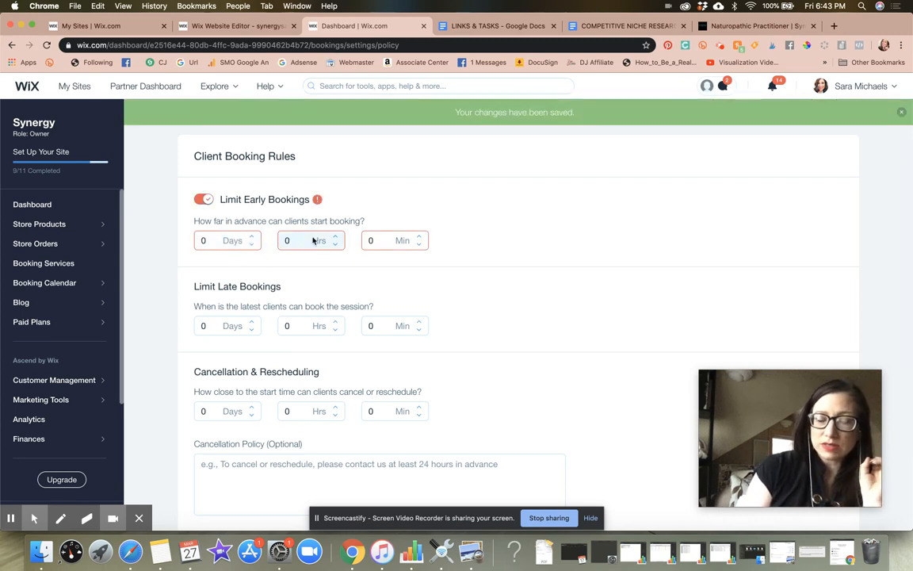
# Try different advance periods for the early booking limit, ending at 3 days.
pyautogui.click(252, 237)
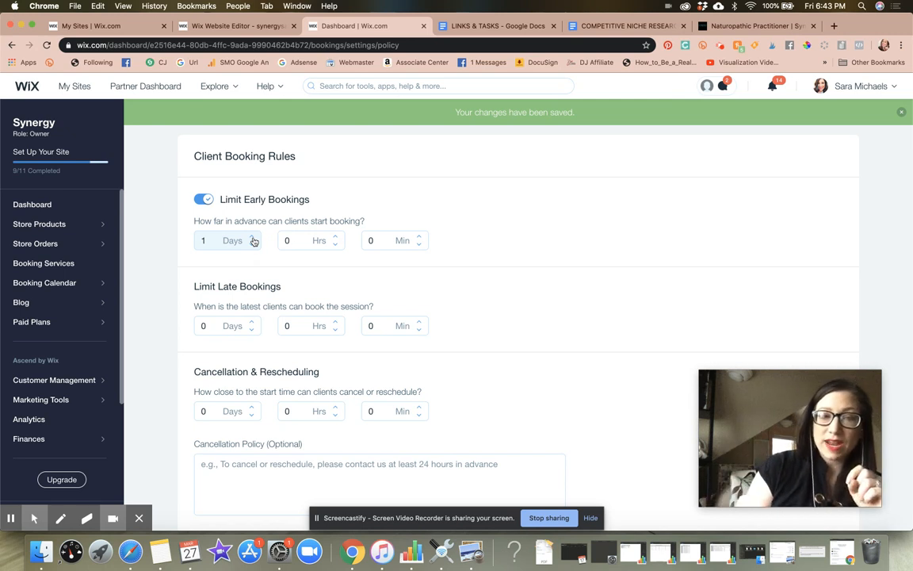
pyautogui.click(251, 238)
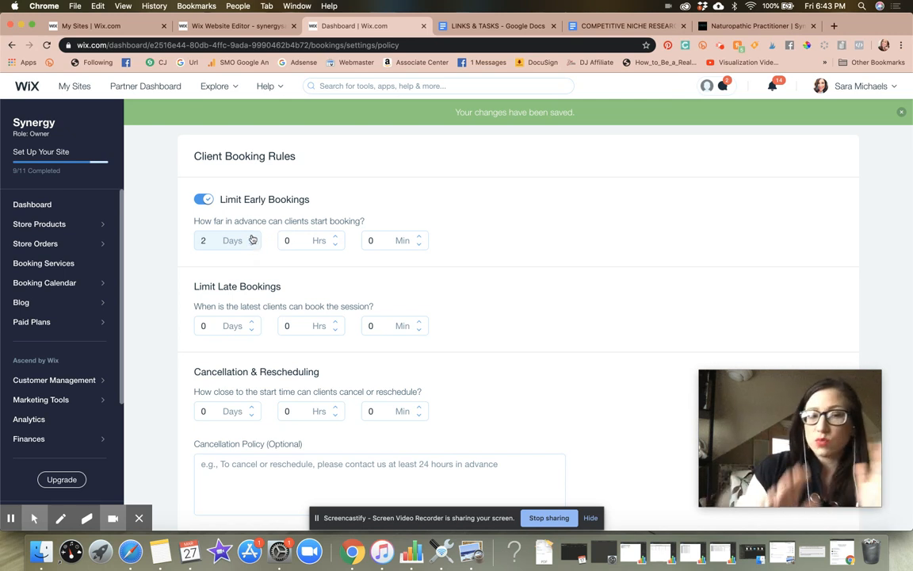
pyautogui.doubleClick(252, 244)
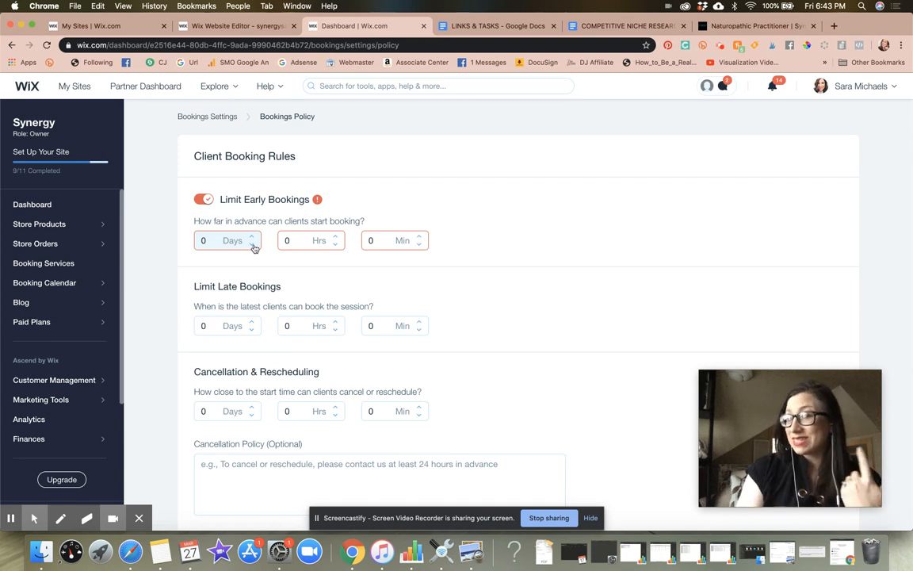
pyautogui.click(251, 237)
pyautogui.click(252, 237)
pyautogui.click(251, 237)
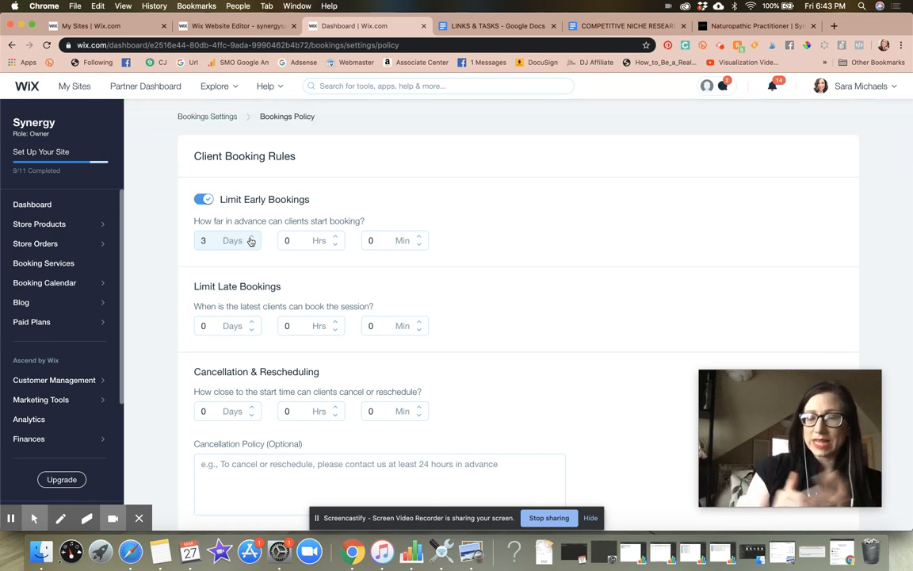
# Raise the early booking limit so clients can start booking 61 days in advance.
pyautogui.scroll(-2, 408, 291)
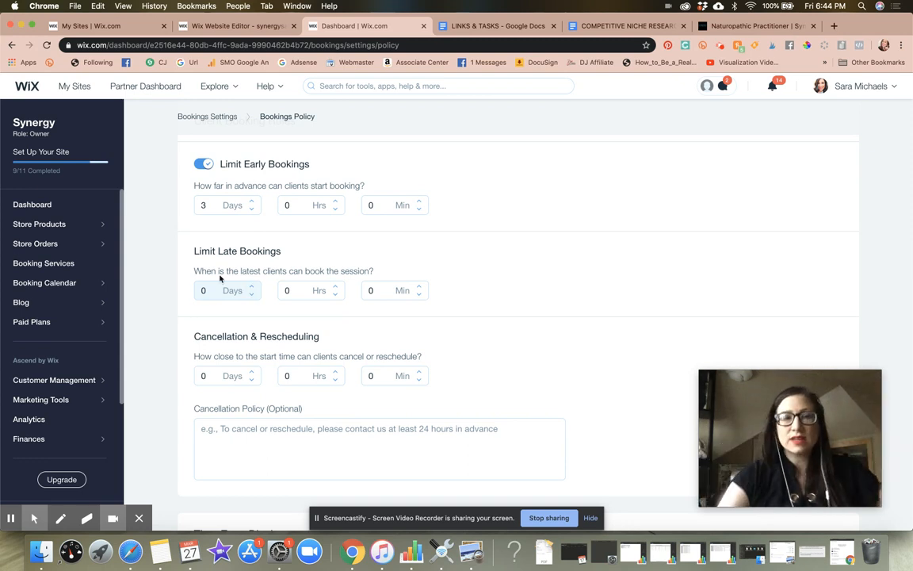
pyautogui.click(254, 203)
pyautogui.tripleClick(253, 203)
pyautogui.tripleClick(254, 203)
pyautogui.tripleClick(254, 203)
pyautogui.click(254, 203)
pyautogui.tripleClick(254, 203)
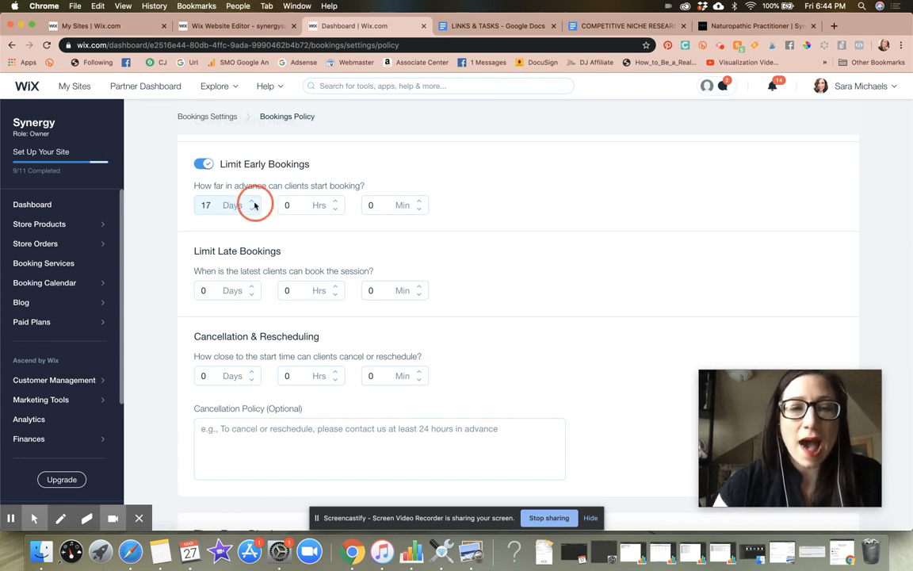
pyautogui.doubleClick(252, 203)
pyautogui.tripleClick(251, 202)
pyautogui.click(251, 202)
pyautogui.tripleClick(251, 202)
pyautogui.tripleClick(251, 202)
pyautogui.tripleClick(251, 202)
pyautogui.click(251, 202)
pyautogui.tripleClick(251, 202)
pyautogui.click(251, 202)
pyautogui.tripleClick(251, 202)
pyautogui.tripleClick(251, 202)
pyautogui.click(251, 203)
pyautogui.tripleClick(251, 202)
pyautogui.click(251, 202)
pyautogui.tripleClick(251, 203)
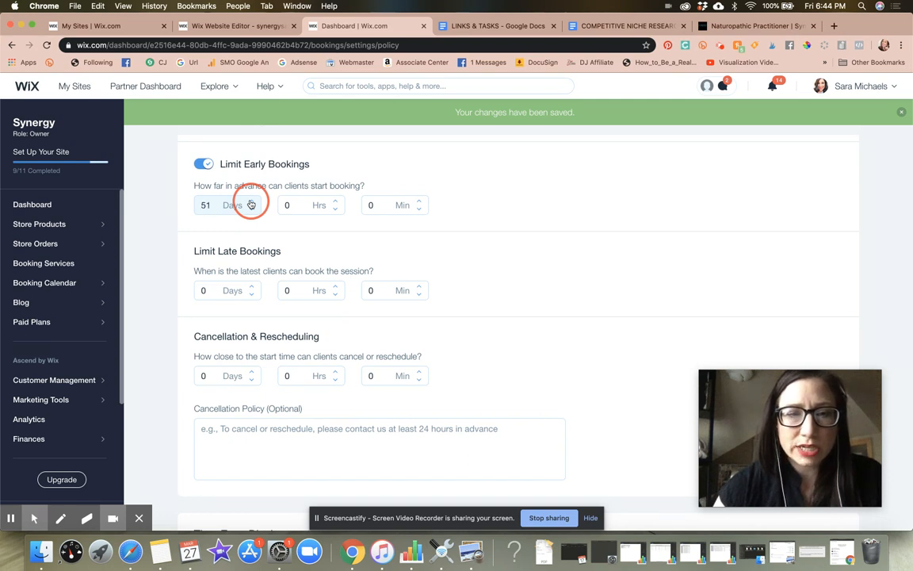
pyautogui.tripleClick(252, 203)
pyautogui.tripleClick(251, 203)
pyautogui.doubleClick(252, 203)
pyautogui.doubleClick(251, 203)
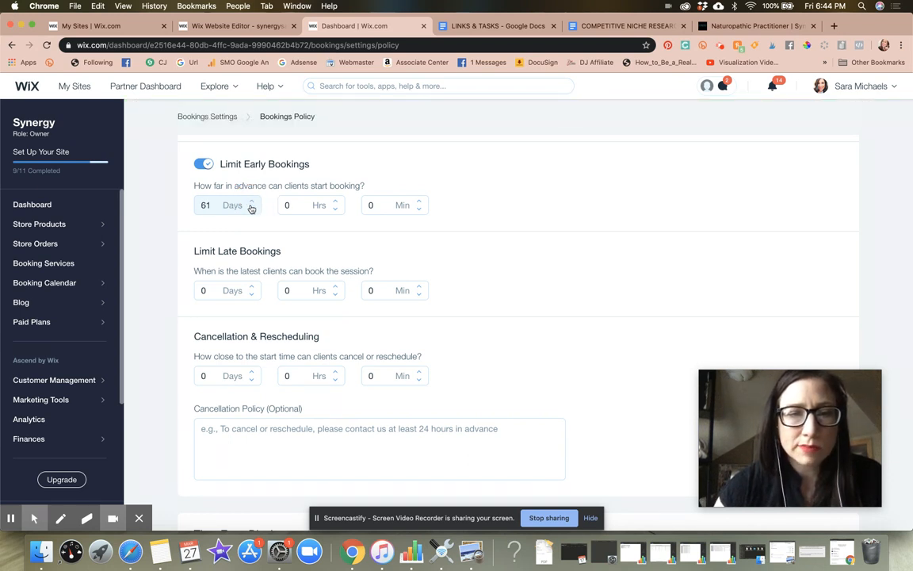
# Set the early booking limit to 30 days in advance.
pyautogui.tripleClick(251, 209)
pyautogui.click(251, 210)
pyautogui.tripleClick(252, 210)
pyautogui.tripleClick(252, 210)
pyautogui.tripleClick(252, 209)
pyautogui.tripleClick(252, 209)
pyautogui.tripleClick(252, 209)
pyautogui.tripleClick(252, 209)
pyautogui.tripleClick(252, 210)
pyautogui.tripleClick(252, 209)
pyautogui.doubleClick(252, 210)
pyautogui.click(252, 210)
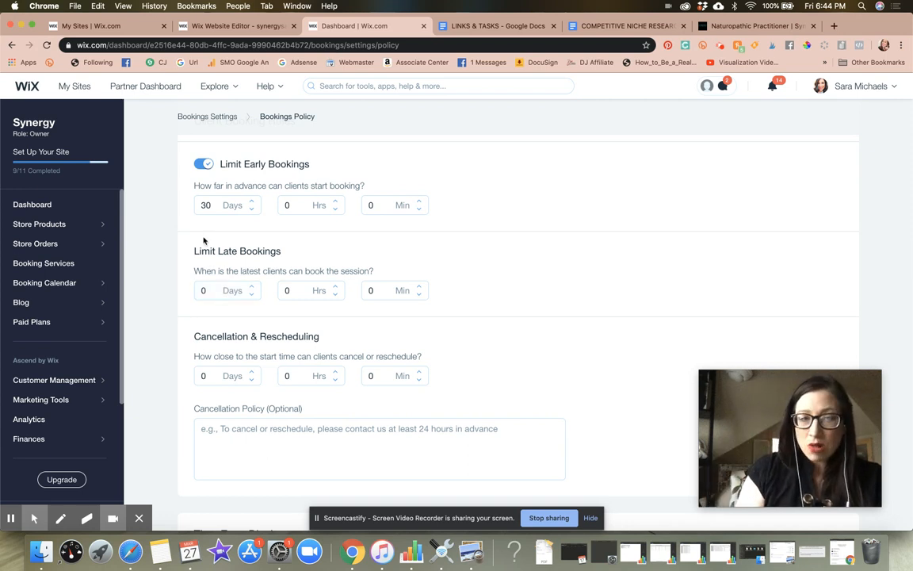
# Set the late booking limit so the latest clients can book a session is 3 days ahead.
pyautogui.click(251, 288)
pyautogui.click(250, 287)
pyautogui.click(251, 287)
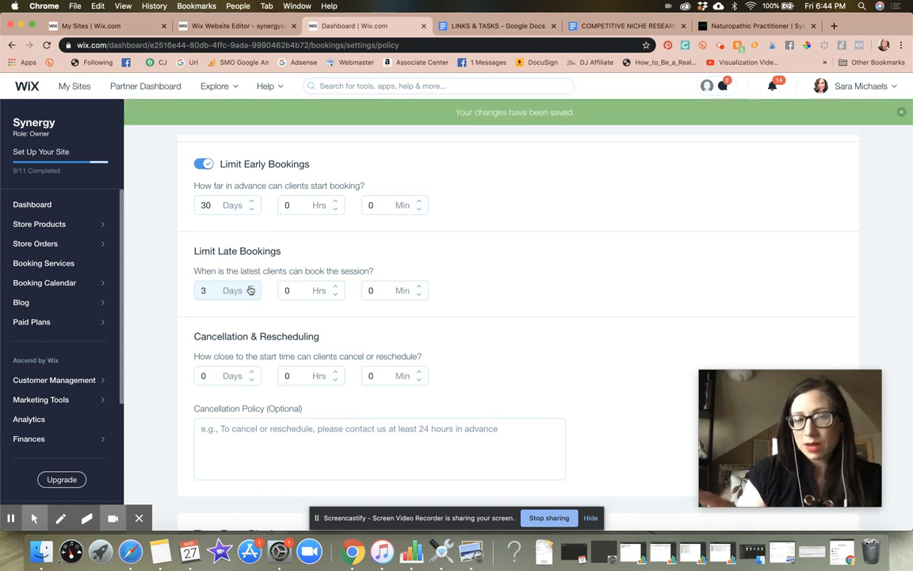
pyautogui.moveTo(192, 271); pyautogui.dragTo(411, 275)
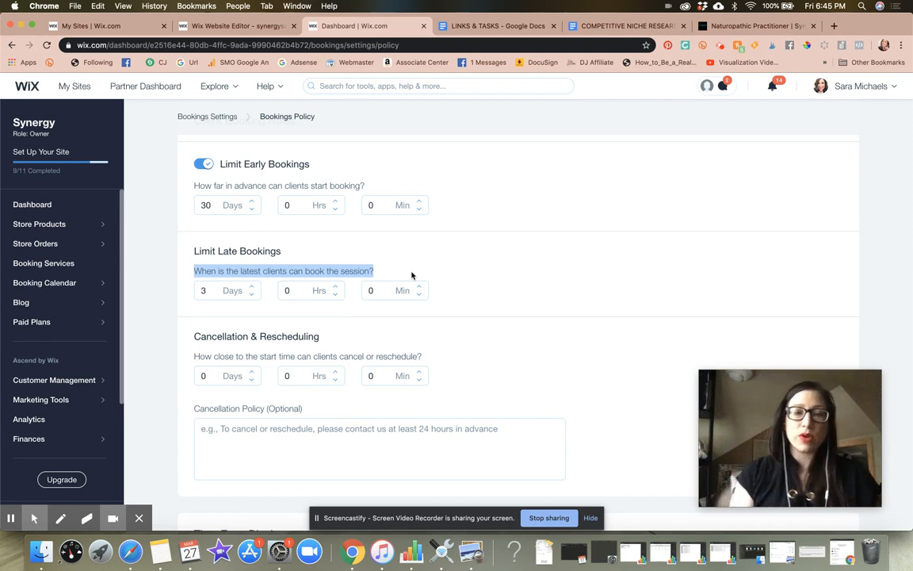
pyautogui.click(383, 265)
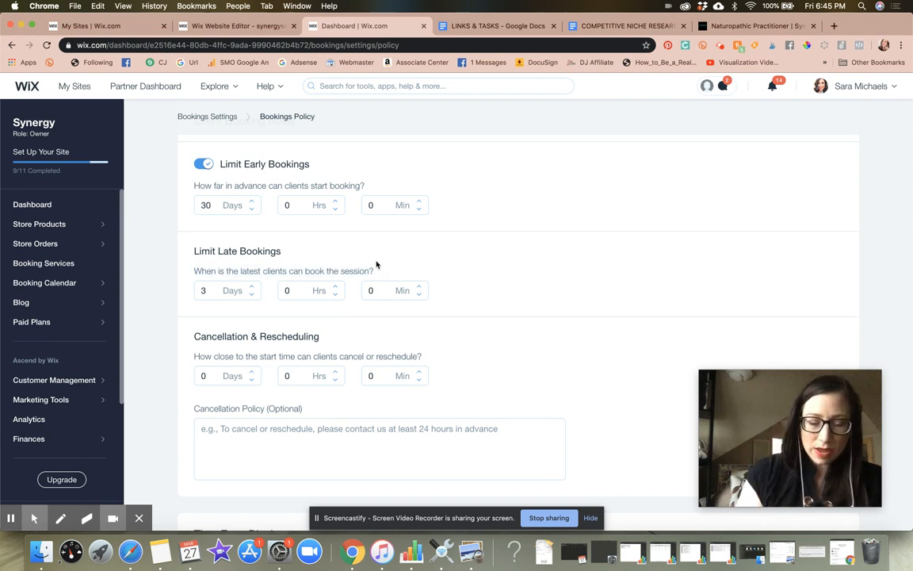
# Set the cancellation and rescheduling cutoff to 1 day before the start time.
pyautogui.scroll(-2, 376, 265)
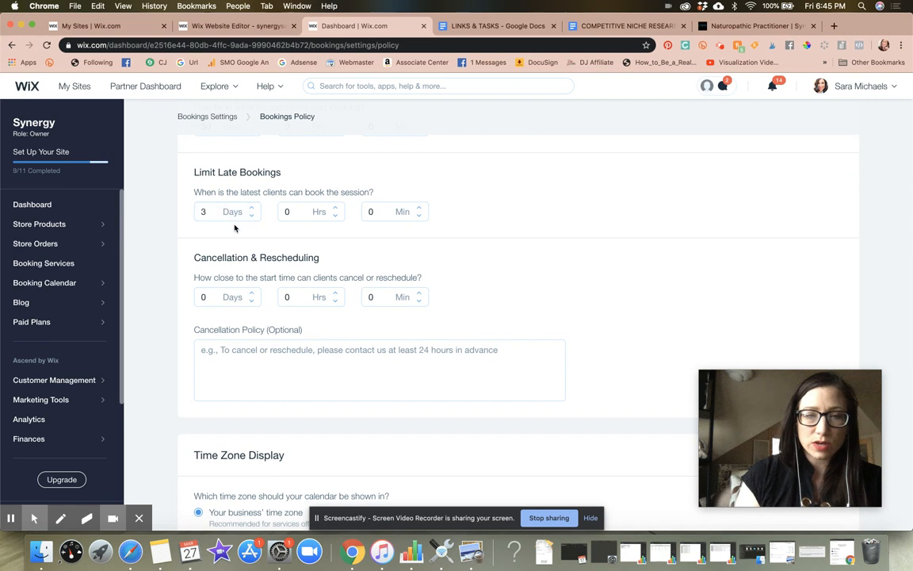
pyautogui.scroll(-1, 286, 250)
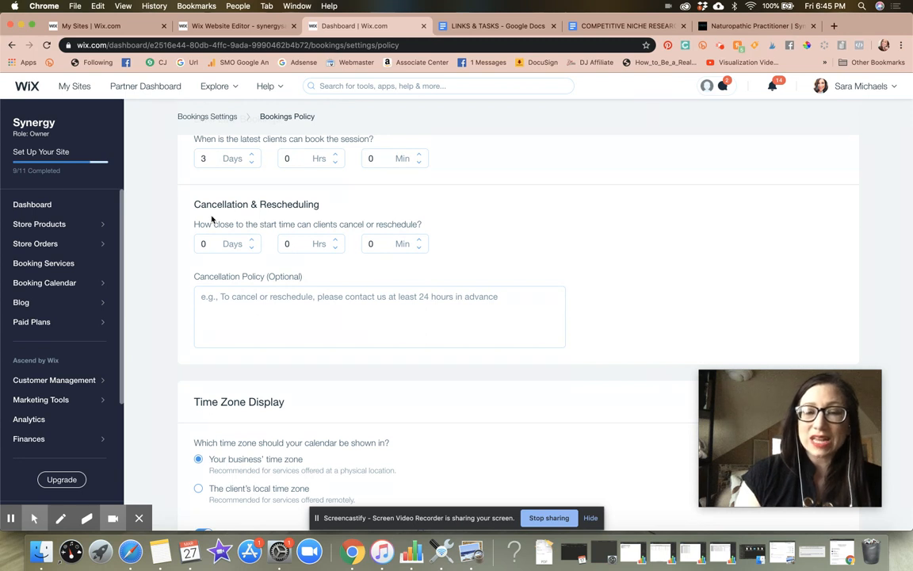
pyautogui.click(251, 240)
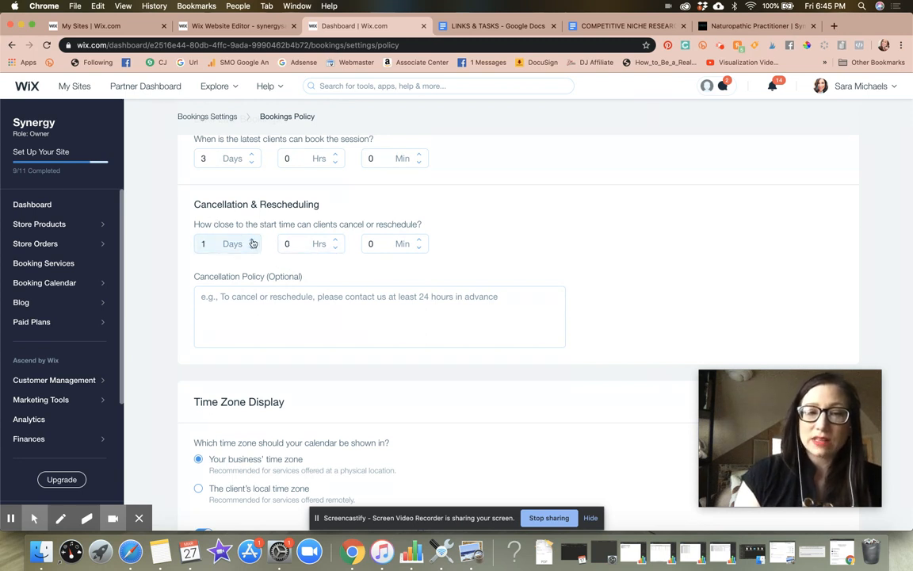
pyautogui.doubleClick(252, 241)
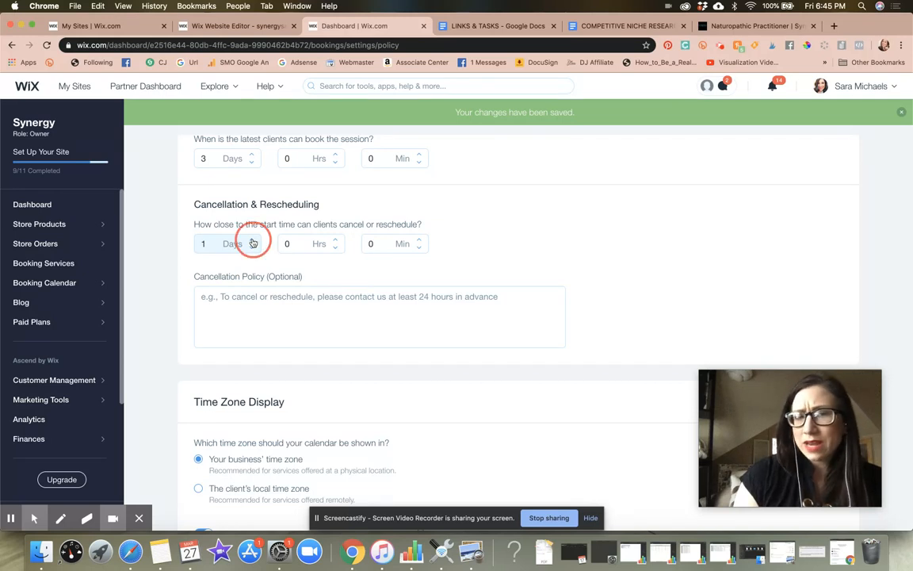
pyautogui.doubleClick(252, 246)
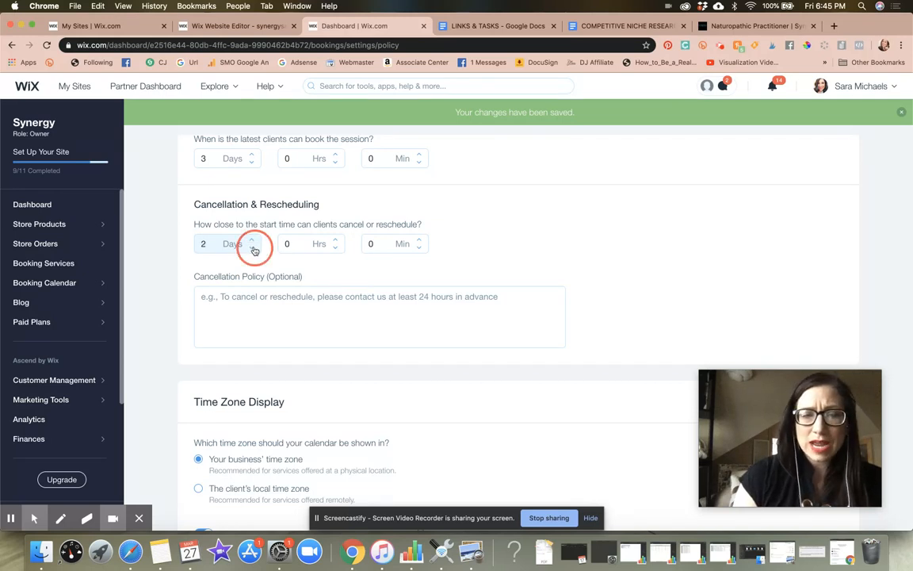
# Enter the cancellation policy "To cancel or reschedule please contact us at least 24 hours in advance".
pyautogui.click(332, 307)
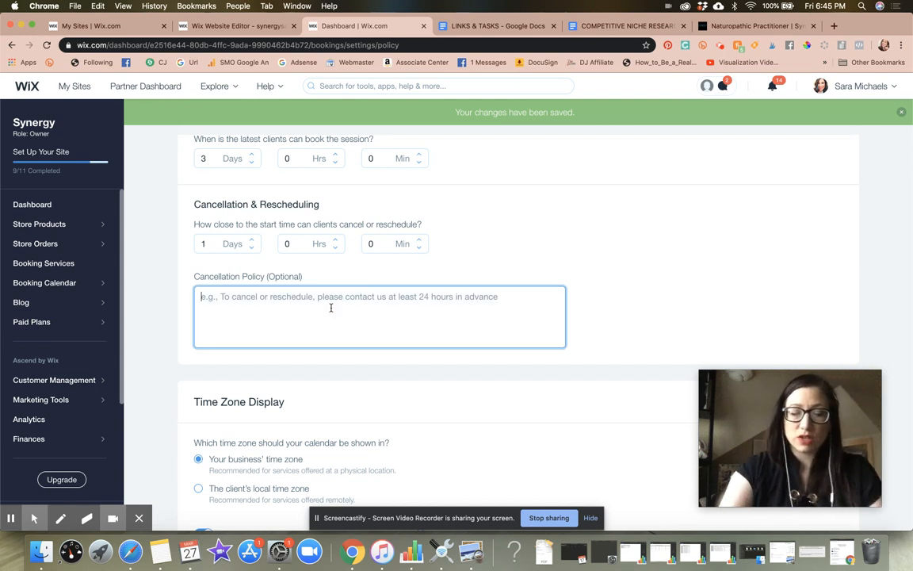
pyautogui.write('To can')
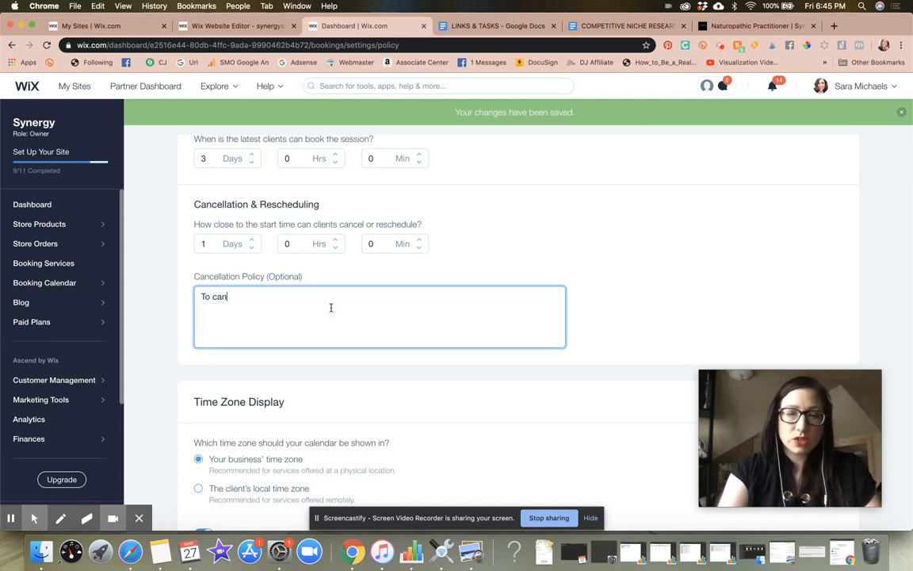
pyautogui.write('cel or reschedule p')
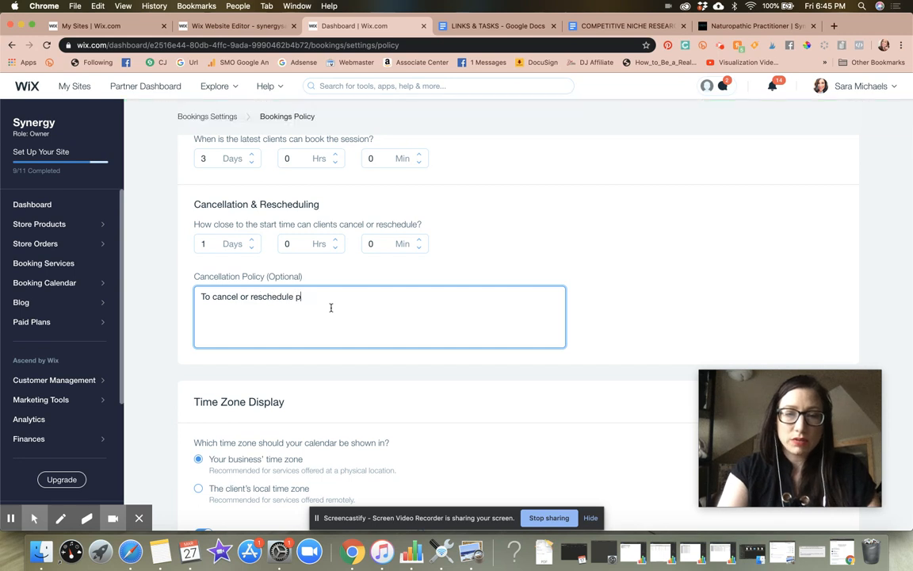
pyautogui.write('lease conftac')
pyautogui.press('BackSpace')
pyautogui.press('BackSpace')
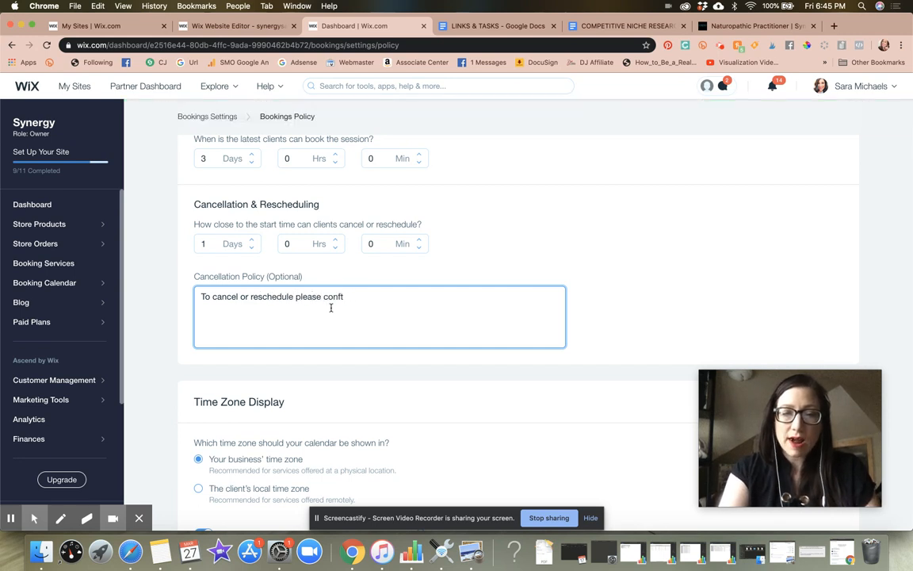
pyautogui.write('tact us at le')
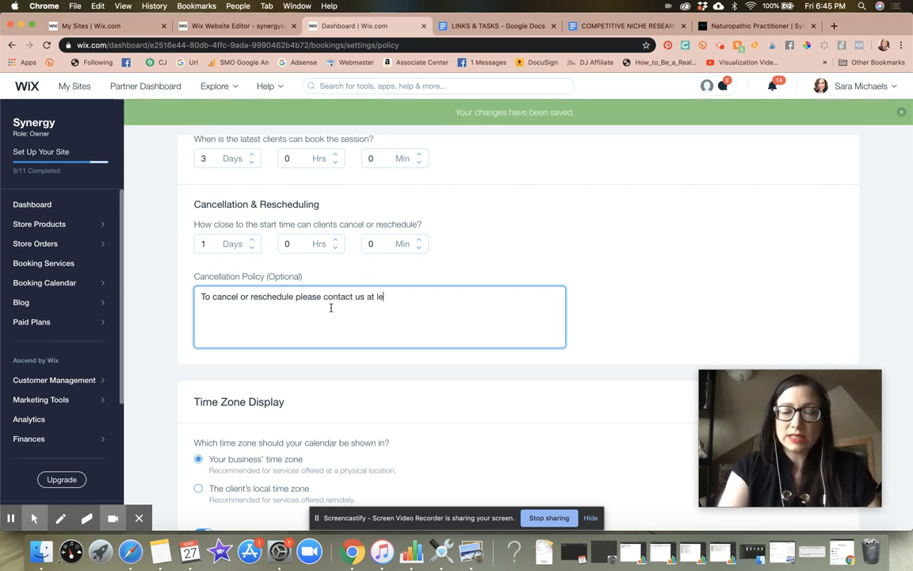
pyautogui.write('ast 24 hours in a')
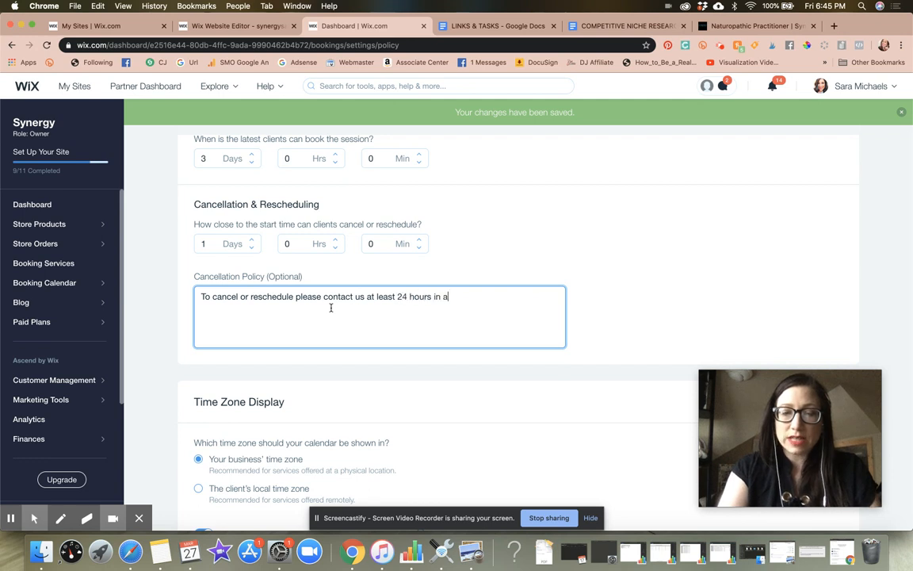
pyautogui.write('dvance')
pyautogui.click(706, 287)
# Set the calendar's time zone display to the client's local time zone.
pyautogui.scroll(-3, 705, 287)
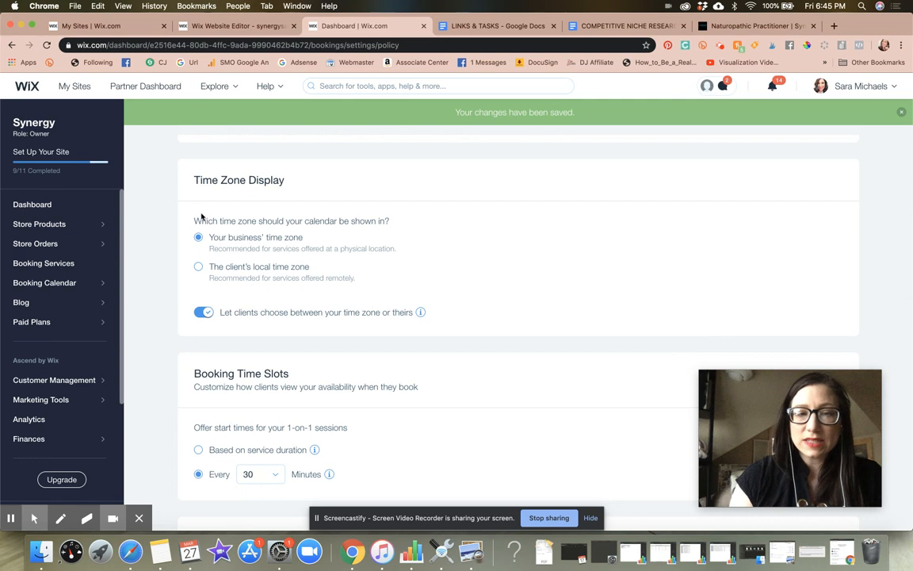
pyautogui.moveTo(195, 225); pyautogui.dragTo(392, 228)
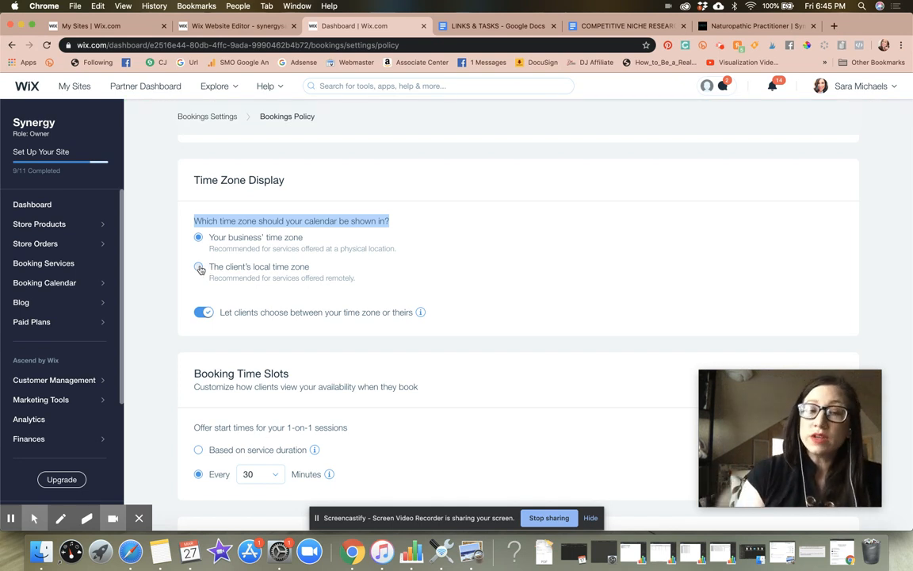
pyautogui.click(199, 268)
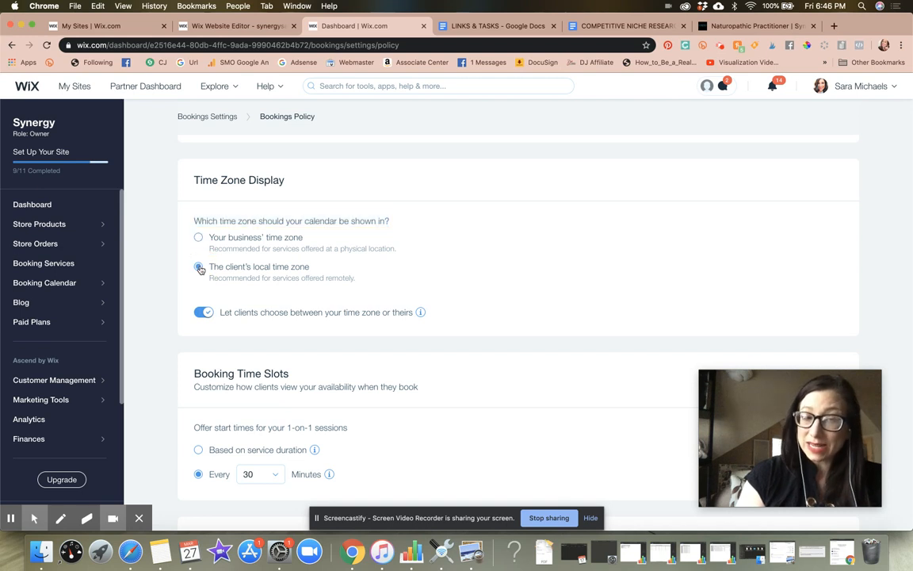
pyautogui.moveTo(202, 278); pyautogui.dragTo(398, 277)
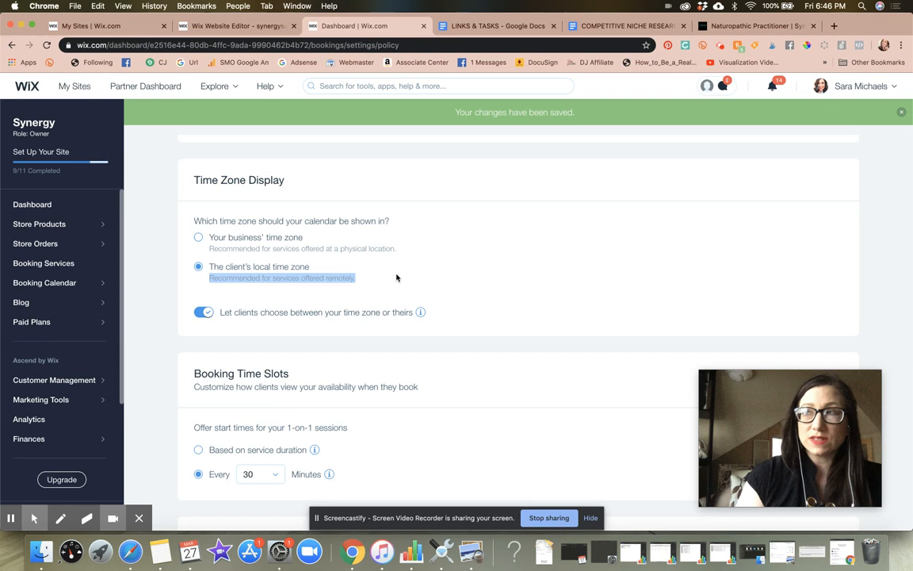
# Set the calendar's time zone display back to your business' time zone.
pyautogui.click(397, 277)
pyautogui.click(210, 251)
pyautogui.moveTo(211, 251); pyautogui.dragTo(405, 251)
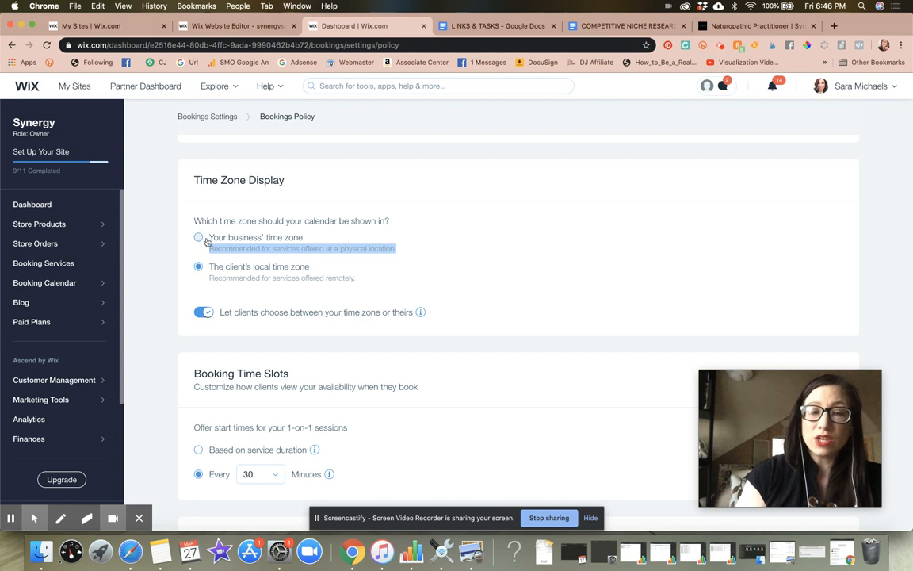
pyautogui.click(373, 236)
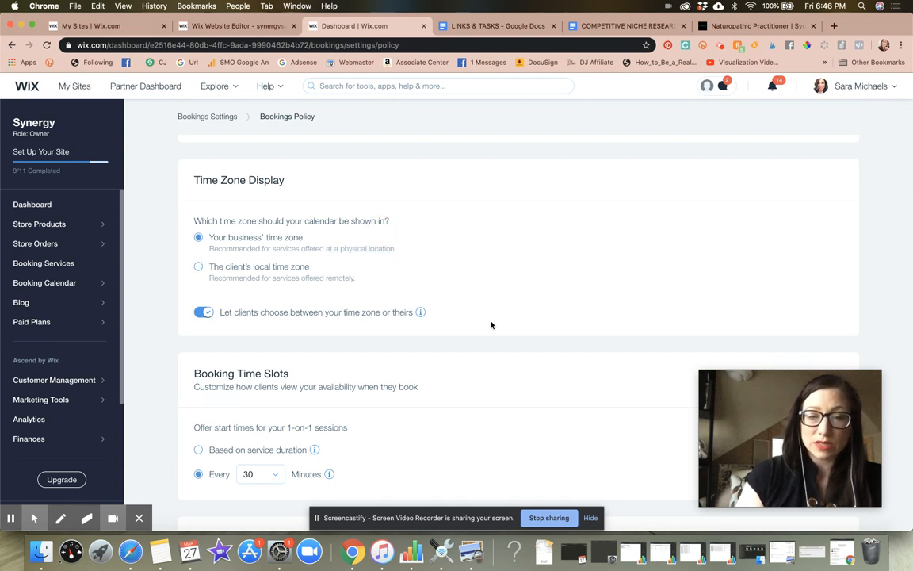
# Review the available minute intervals for 1-on-1 session start times in the Booking Time Slots section.
pyautogui.scroll(-2, 491, 325)
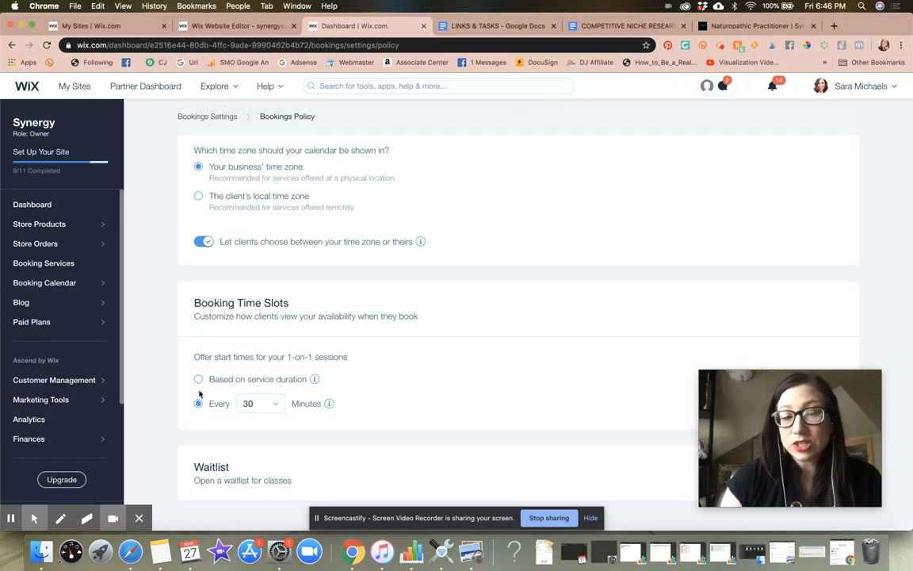
pyautogui.click(264, 405)
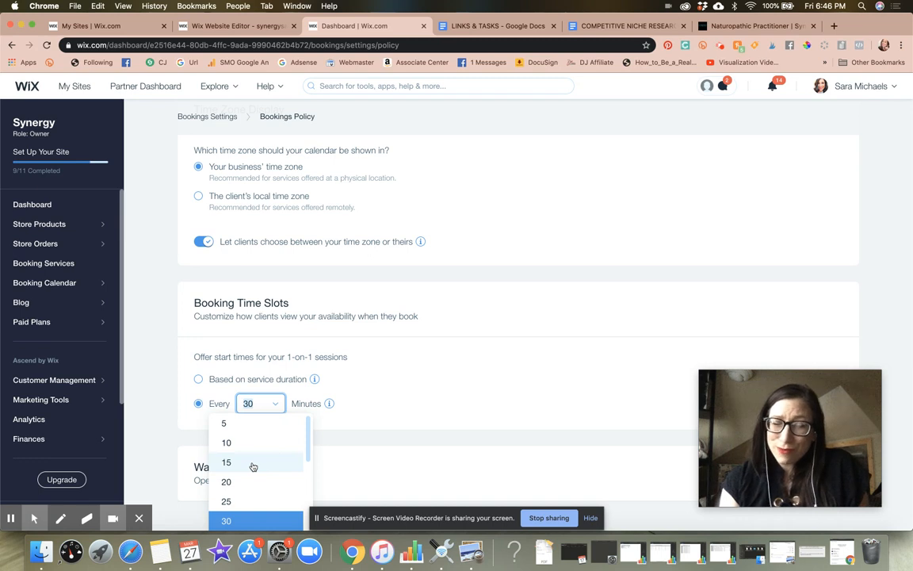
pyautogui.click(439, 391)
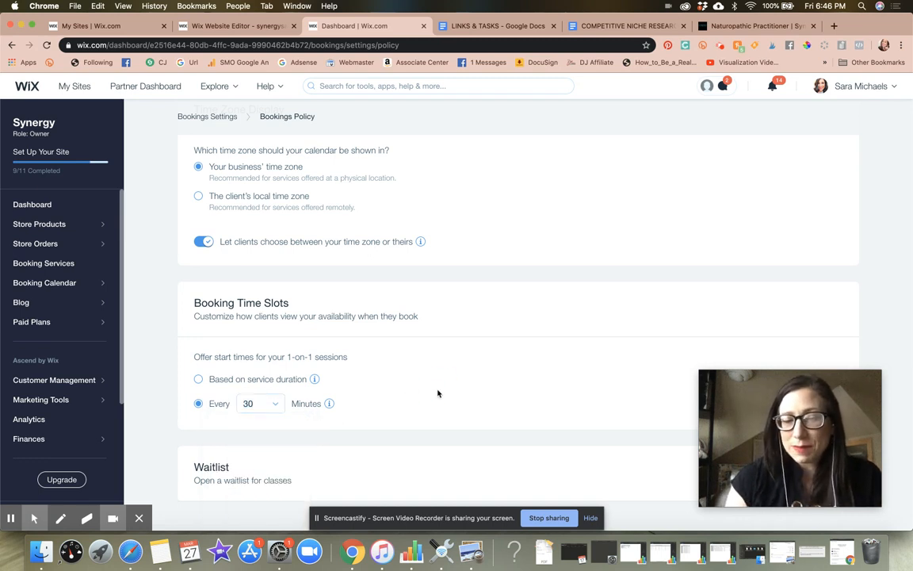
# Turn on the waitlist for classes to view its settings, and turn it off again.
pyautogui.moveTo(798, 419); pyautogui.dragTo(775, 180)
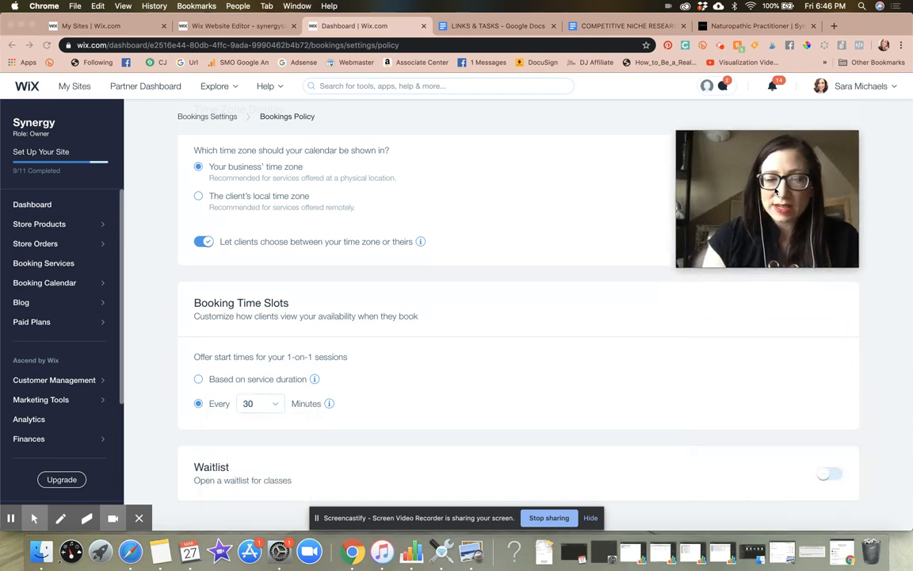
pyautogui.click(826, 474)
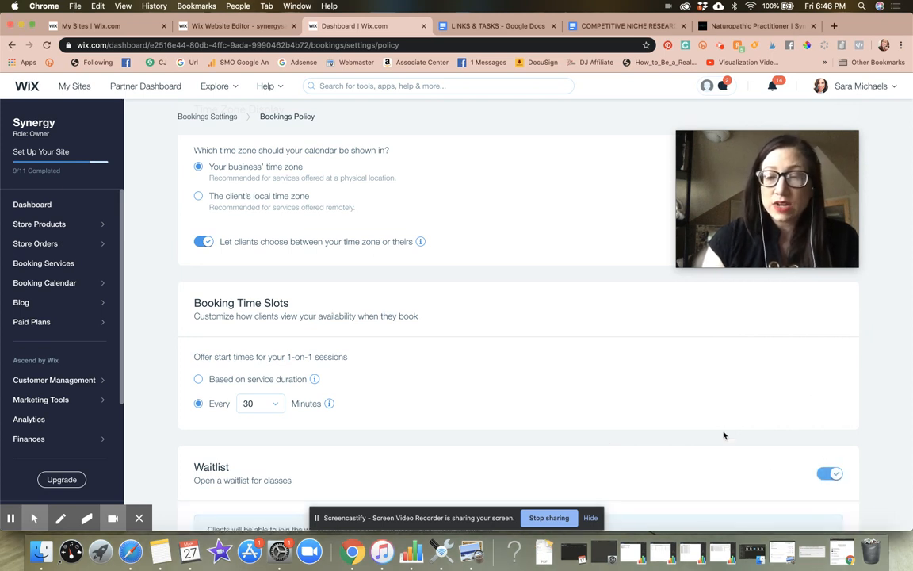
pyautogui.scroll(-3, 723, 434)
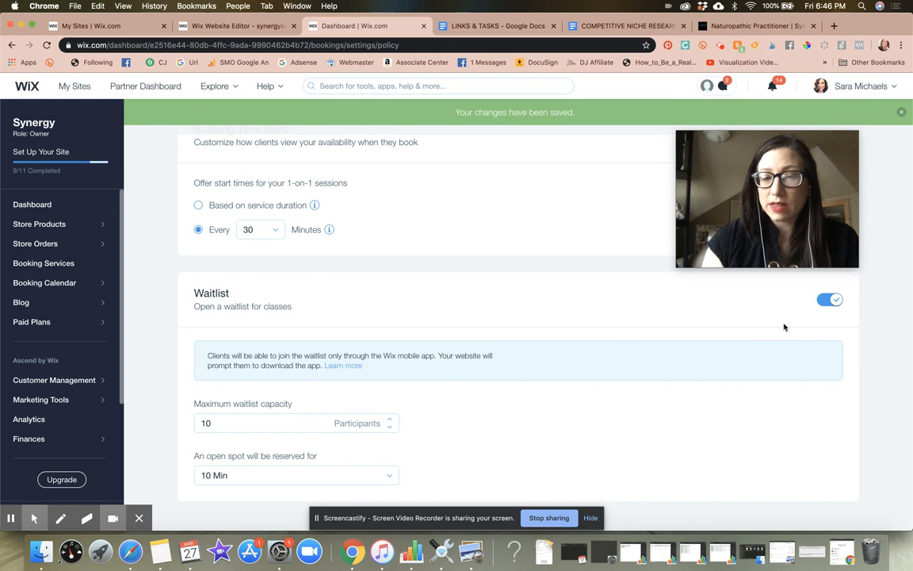
pyautogui.click(830, 300)
# Look over the complete booking policy from end to start and return to the Booking Settings page.
pyautogui.scroll(5, 718, 312)
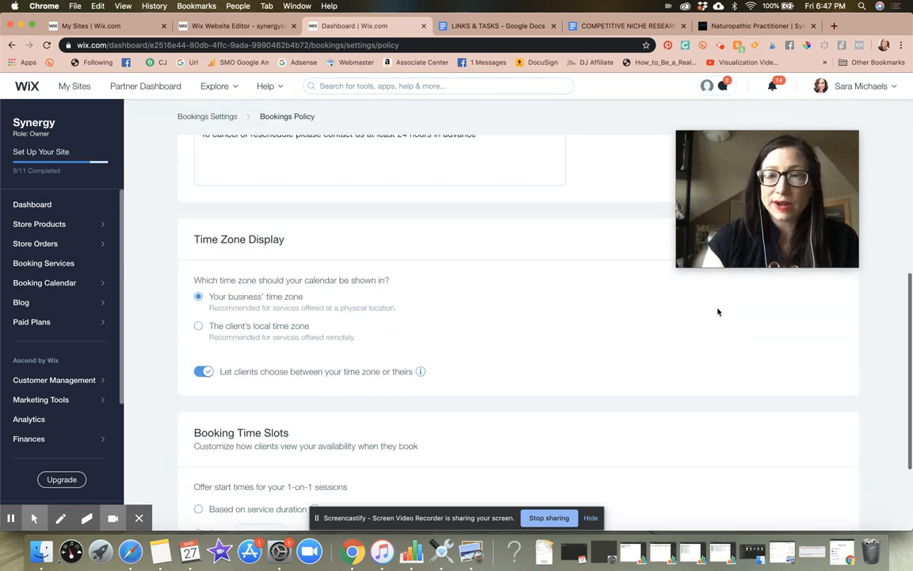
pyautogui.scroll(3, 597, 223)
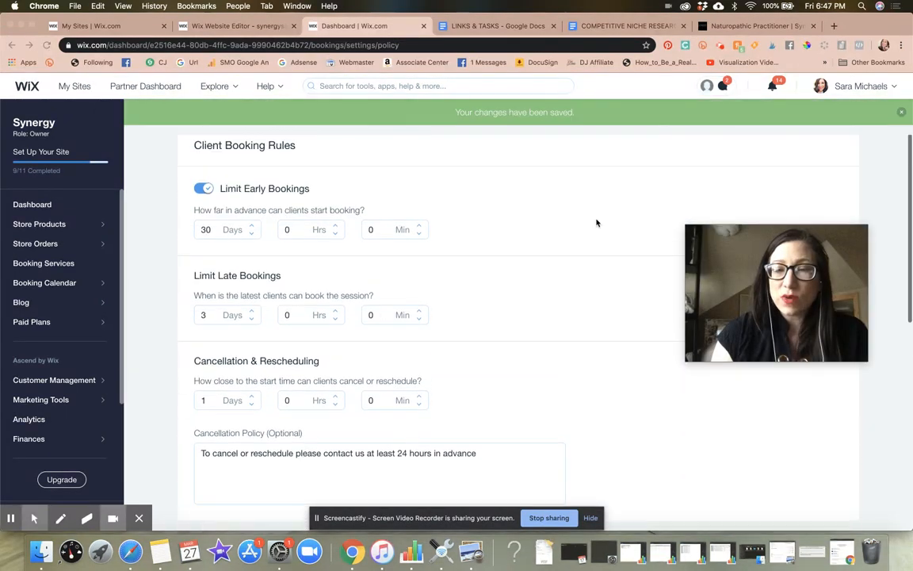
pyautogui.scroll(-8, 597, 223)
pyautogui.scroll(10, 597, 223)
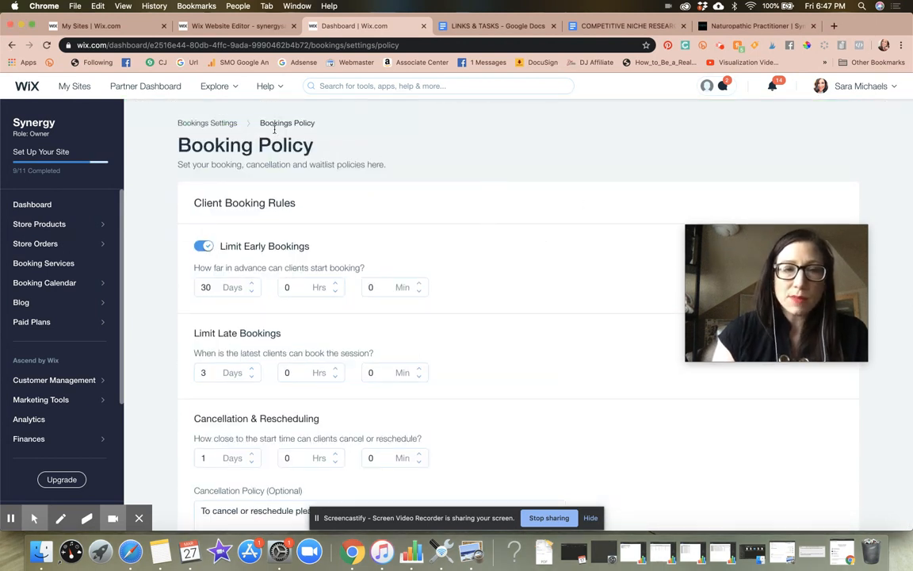
pyautogui.click(226, 125)
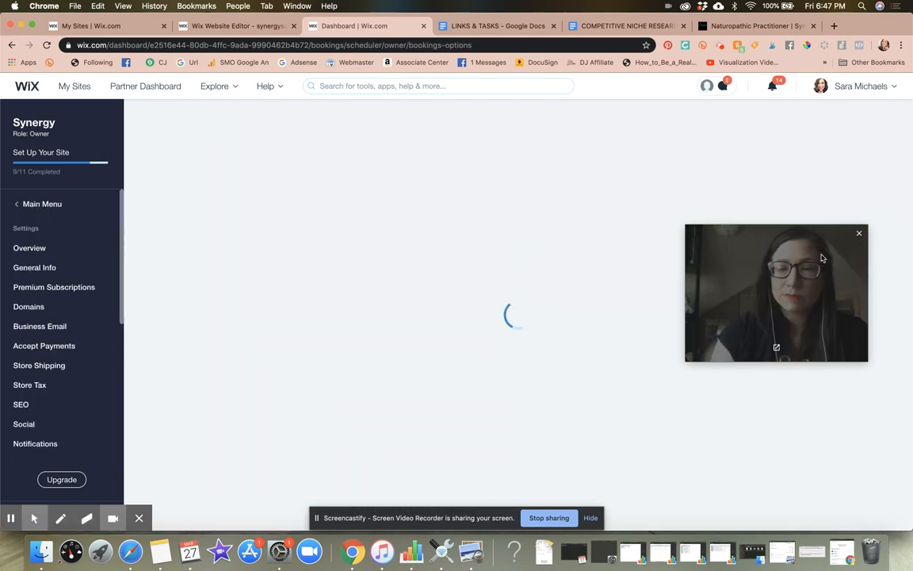
pyautogui.moveTo(779, 279); pyautogui.dragTo(807, 313)
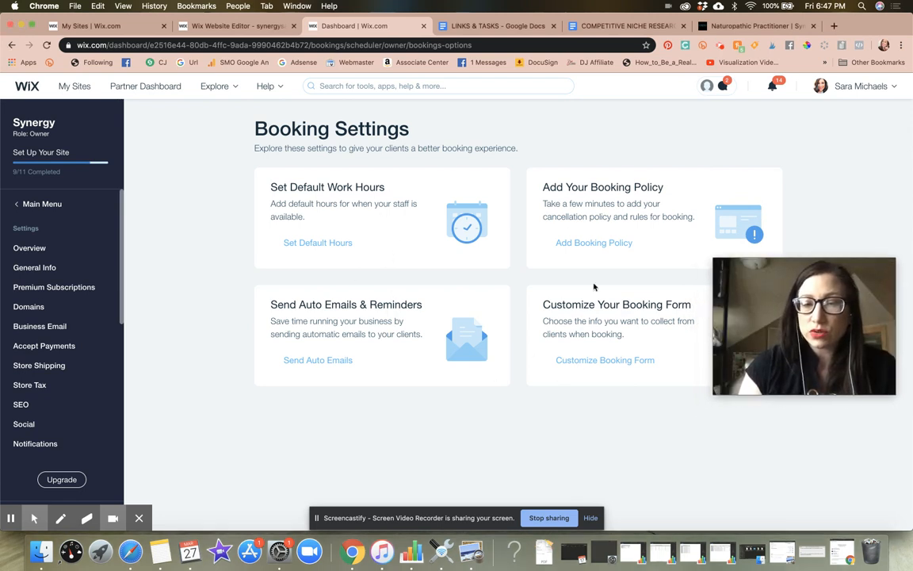
# Open the booking form customization and review its form fields and form buttons.
pyautogui.click(596, 363)
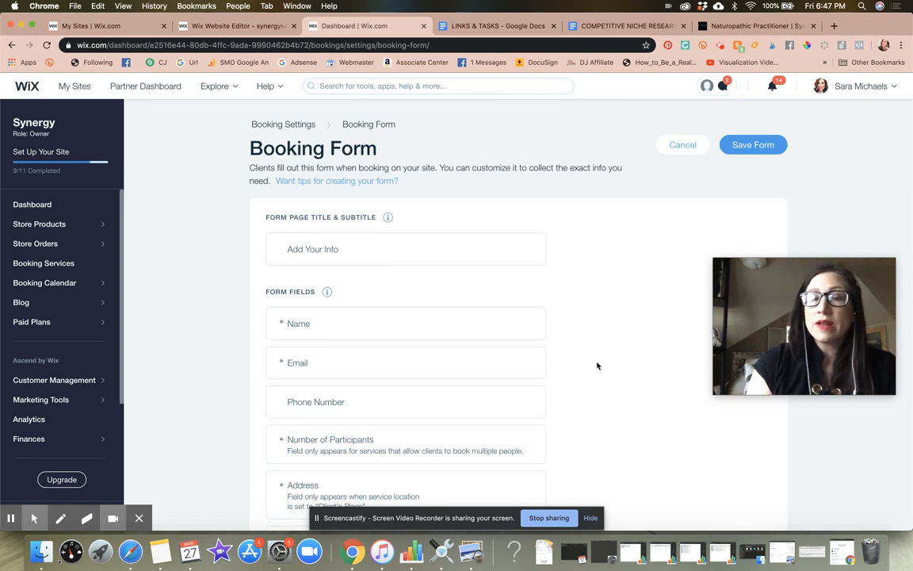
pyautogui.scroll(-8, 598, 366)
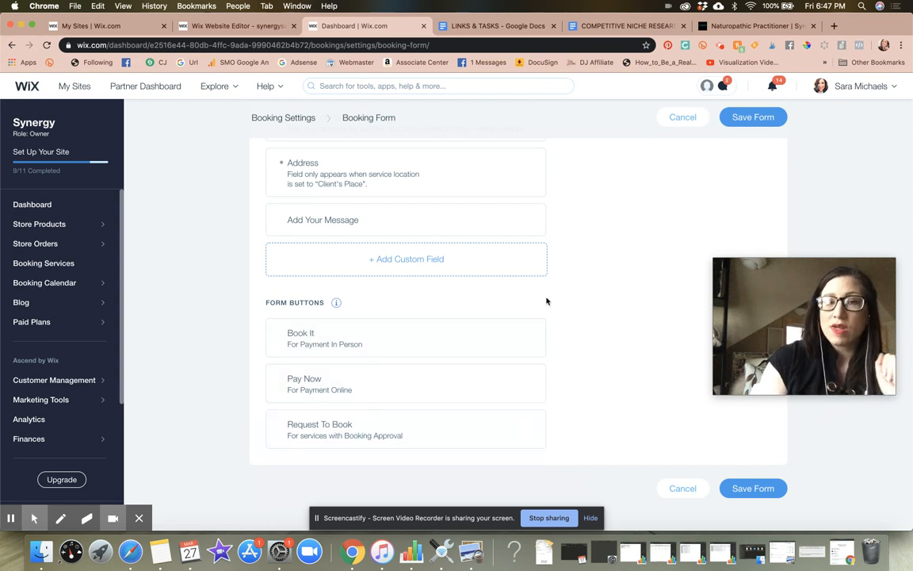
pyautogui.scroll(8, 546, 301)
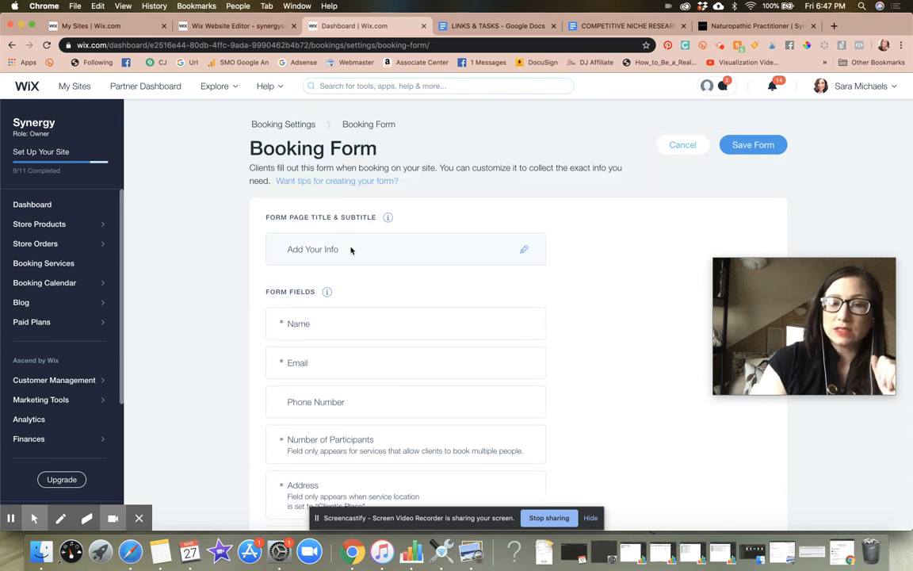
# Inspect the booking form's editable page title and subtitle options, and close them without editing.
pyautogui.click(348, 249)
pyautogui.click(359, 265)
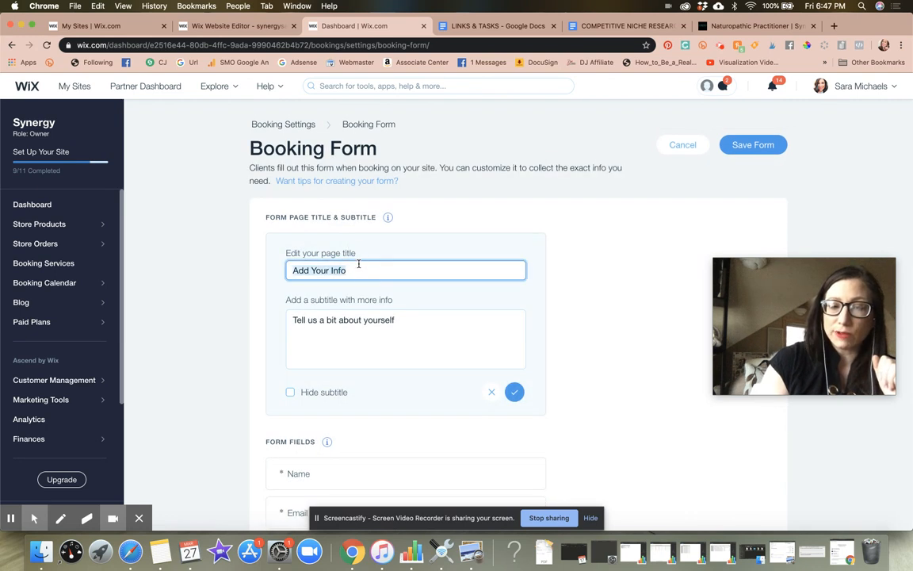
pyautogui.click(492, 392)
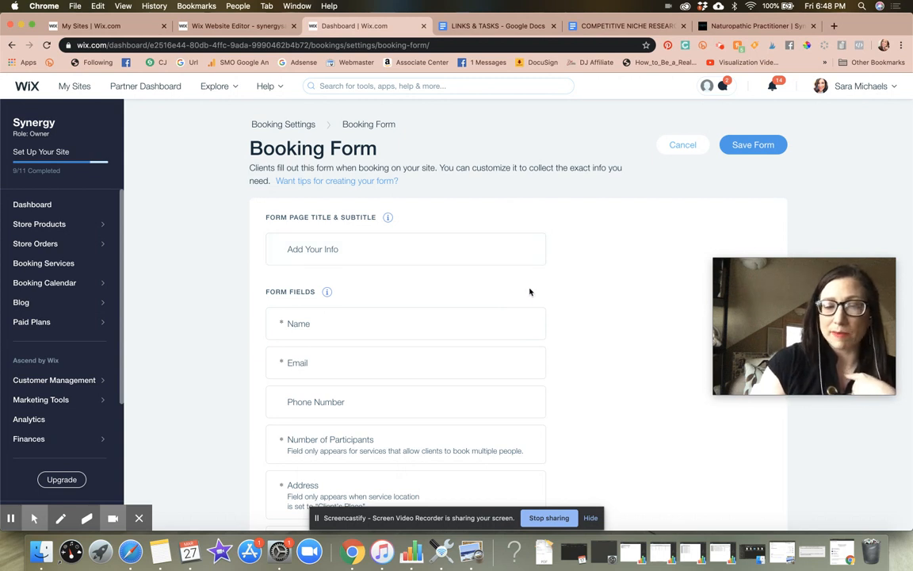
# Start a custom field below Add Your Message on the booking form, view its field type choices, and cancel its editing.
pyautogui.scroll(-2, 530, 292)
pyautogui.scroll(-5, 530, 292)
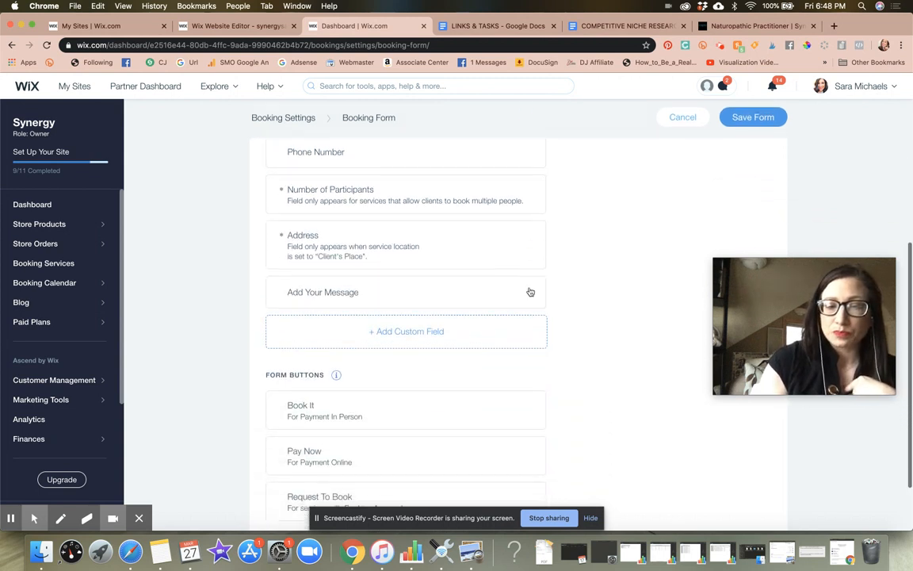
pyautogui.click(407, 313)
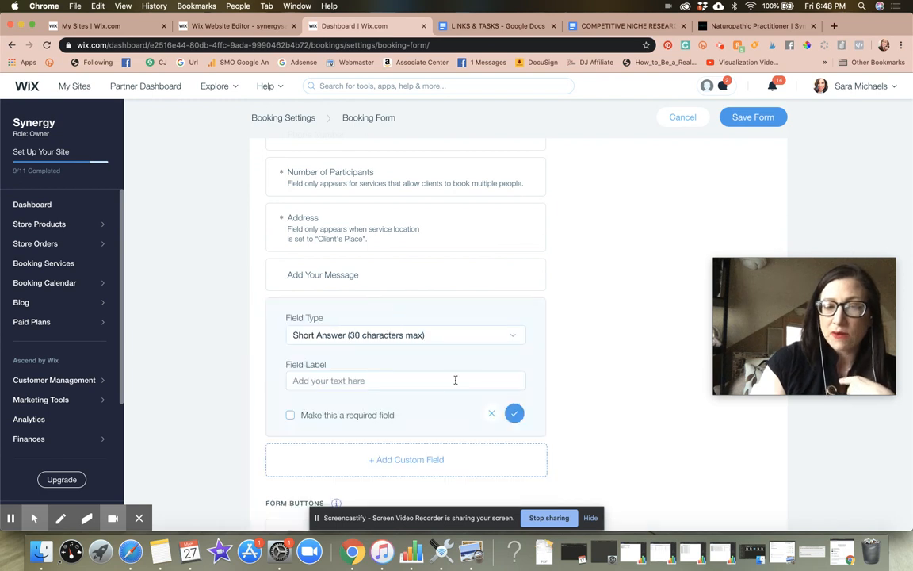
pyautogui.click(362, 336)
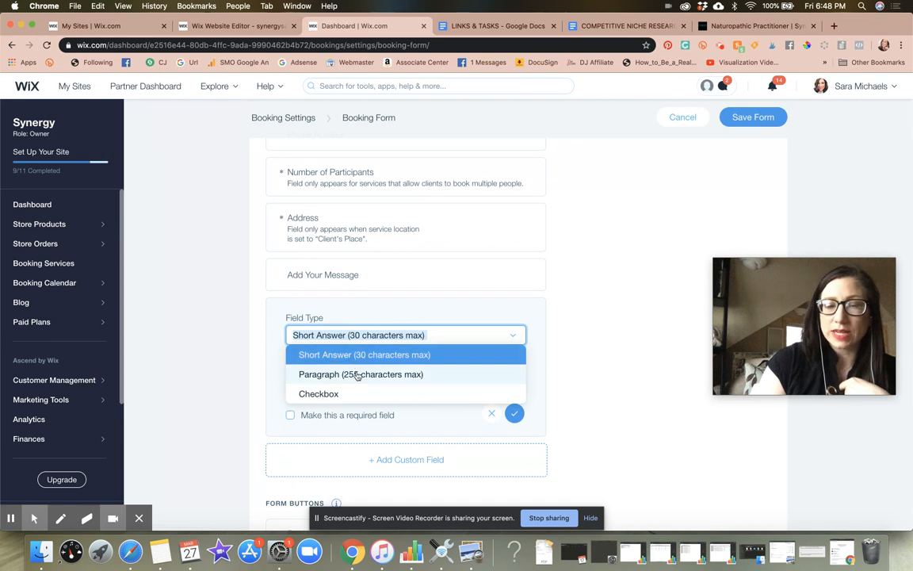
pyautogui.click(506, 295)
pyautogui.click(489, 415)
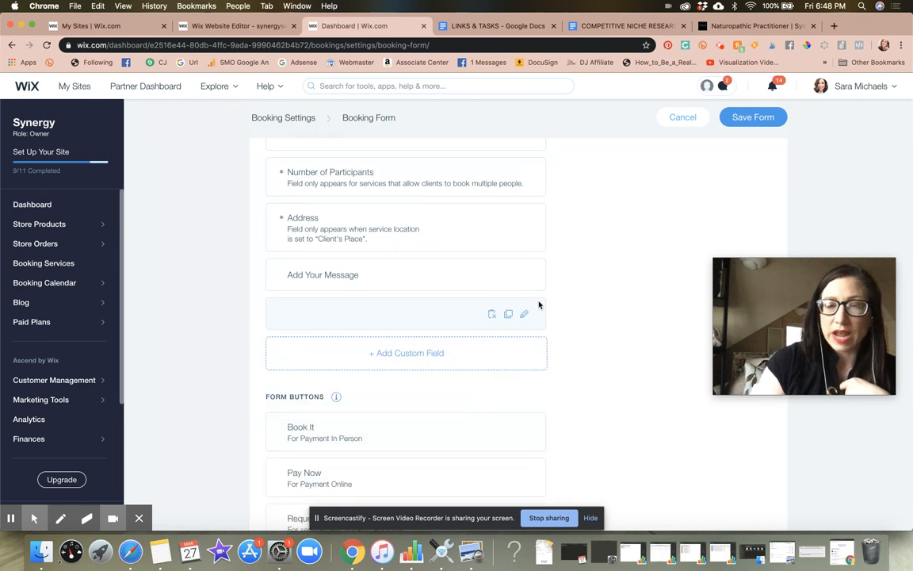
# Return to Booking Settings, leaving the booking form without saving its changes.
pyautogui.scroll(-1, 538, 306)
pyautogui.scroll(5, 538, 306)
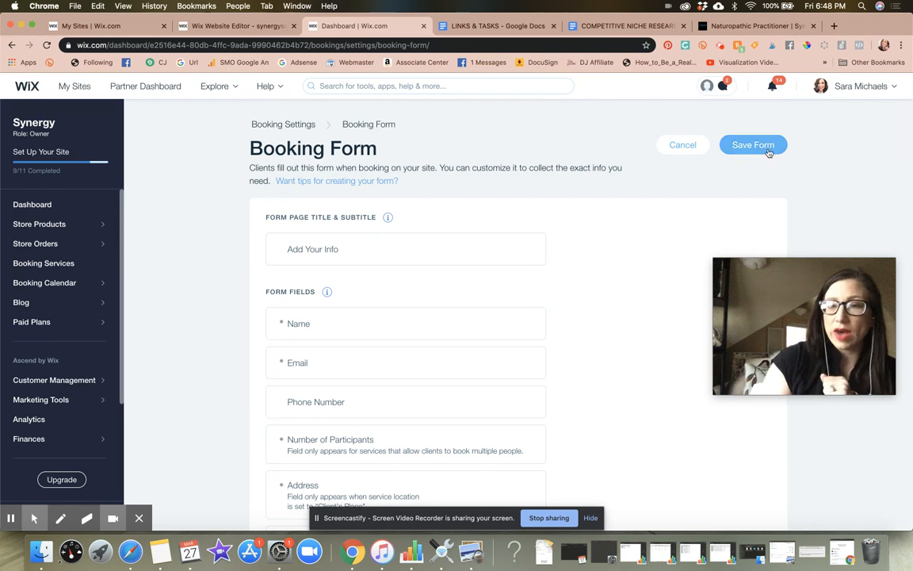
pyautogui.click(269, 122)
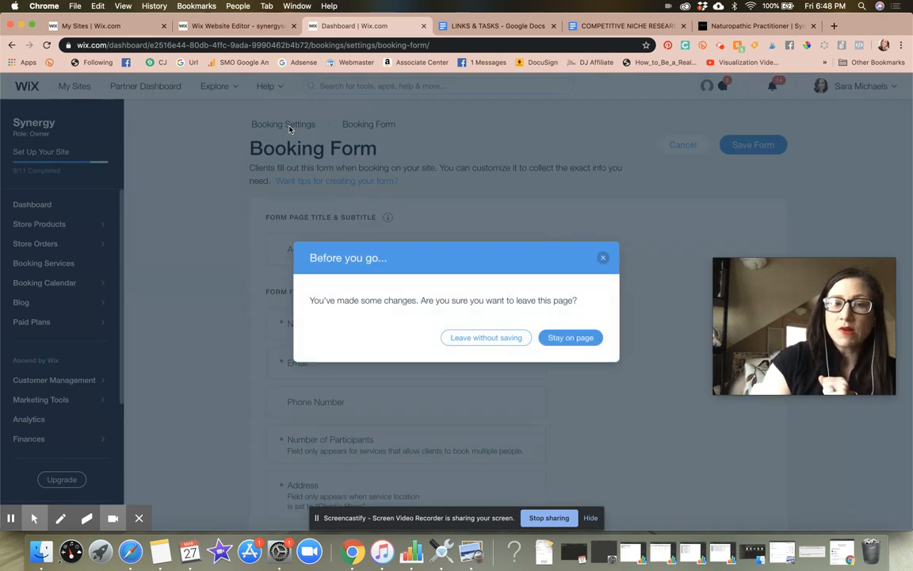
pyautogui.click(498, 338)
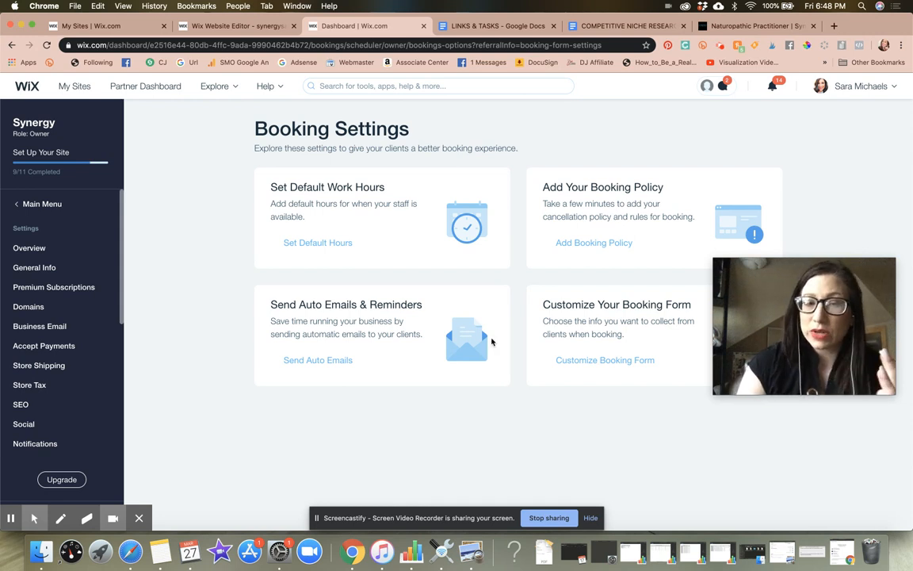
# Open the automatic client email settings and turn on Email Reminders sent 24 hours before the session.
pyautogui.click(300, 362)
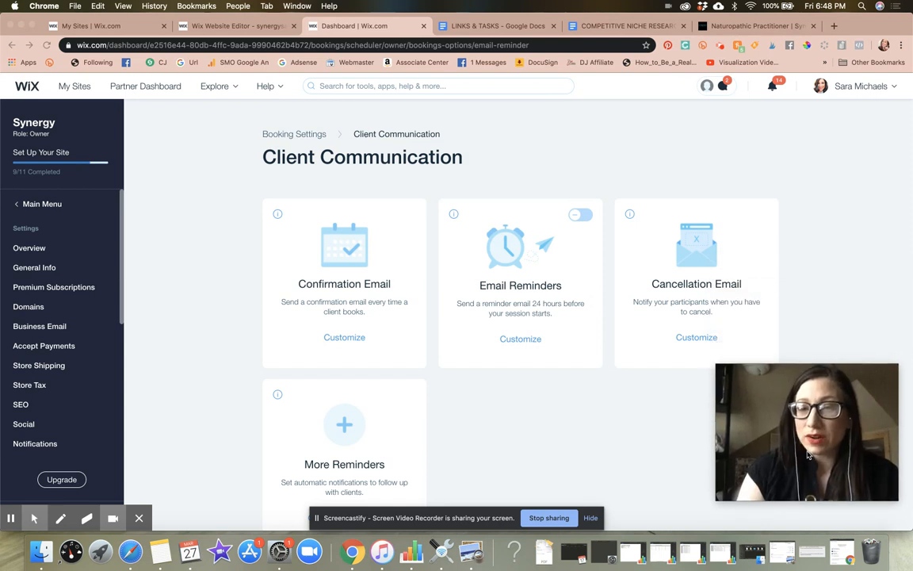
pyautogui.scroll(-1, 746, 308)
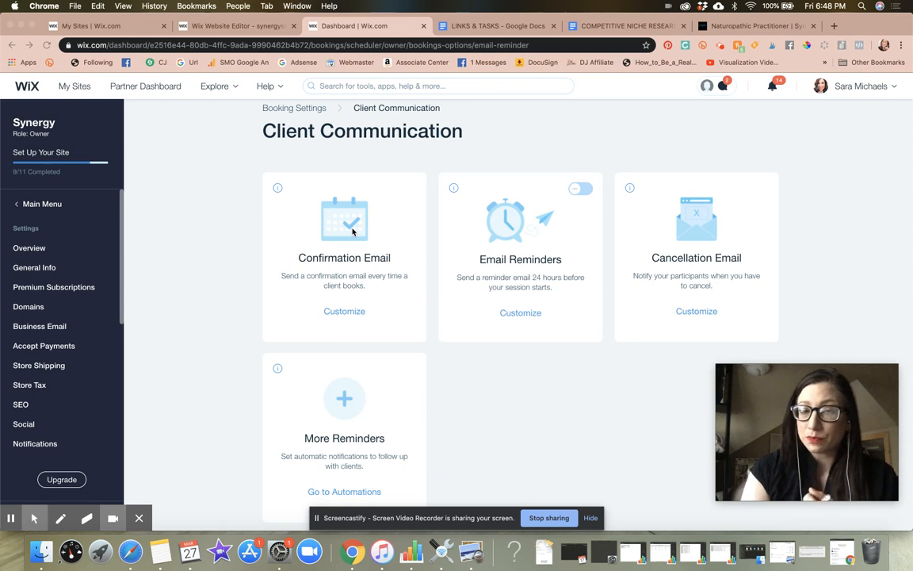
pyautogui.click(586, 190)
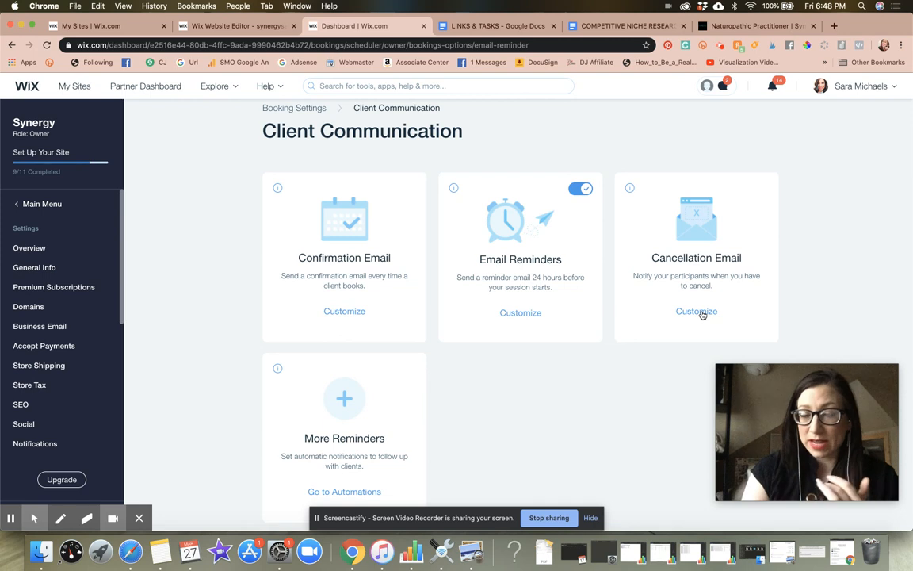
# Open the site's Automations from More Reminders and browse the active and suggested automations.
pyautogui.click(351, 494)
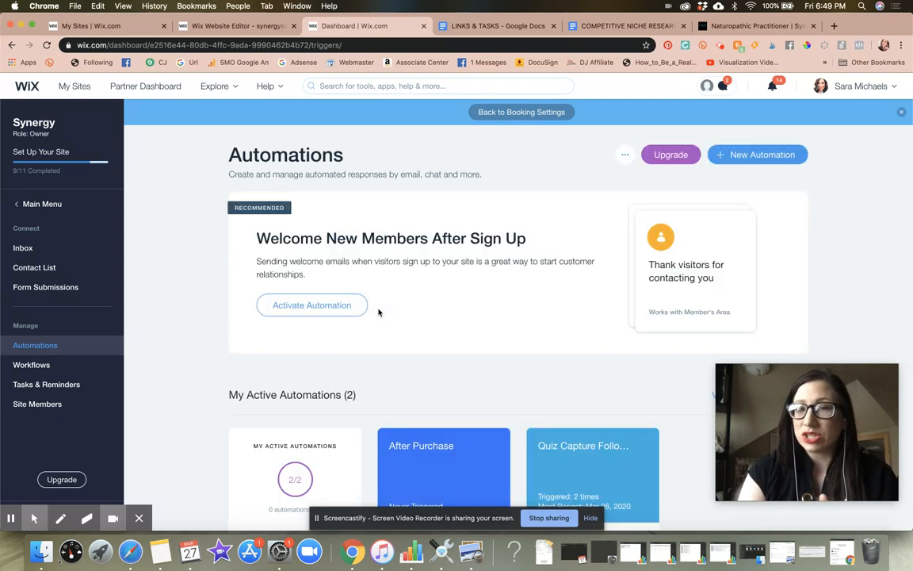
pyautogui.scroll(-1, 378, 312)
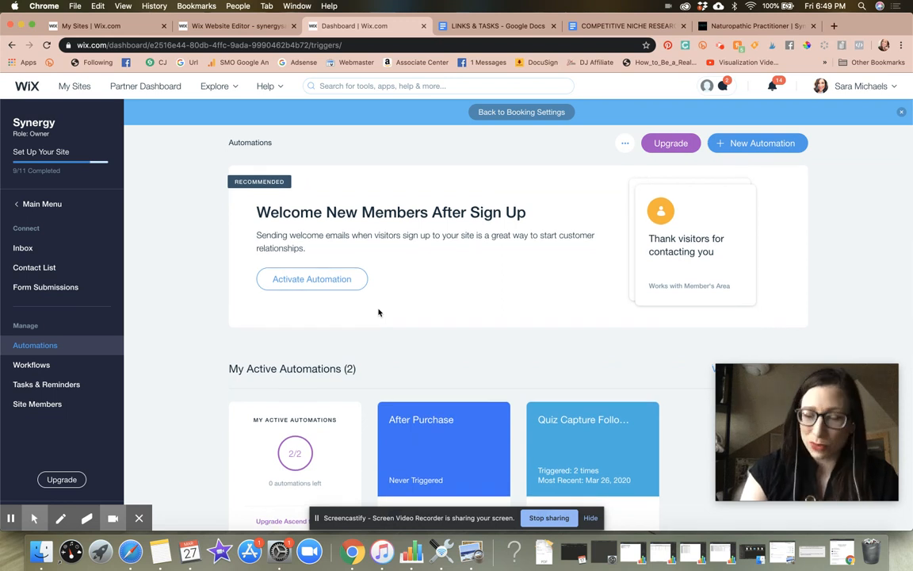
pyautogui.scroll(-10, 379, 313)
pyautogui.scroll(-11, 379, 312)
pyautogui.scroll(-5, 379, 313)
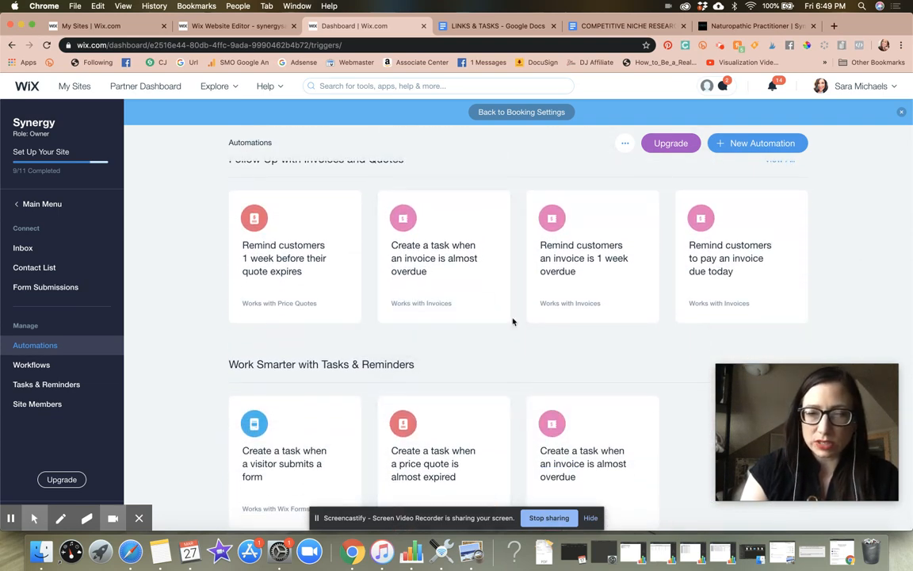
# Start a new automation with Bookings as the app and "Client attends their first session" as the trigger.
pyautogui.scroll(10, 511, 321)
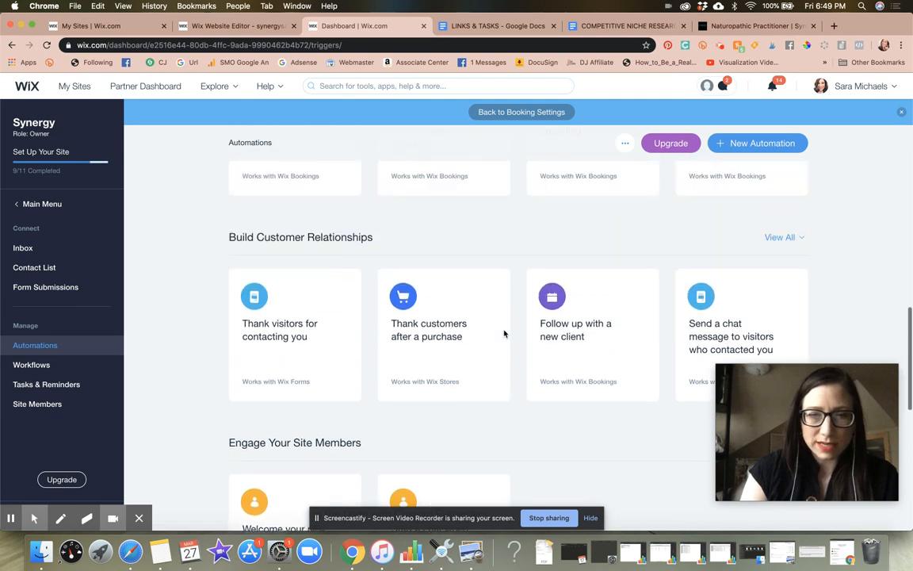
pyautogui.scroll(8, 504, 333)
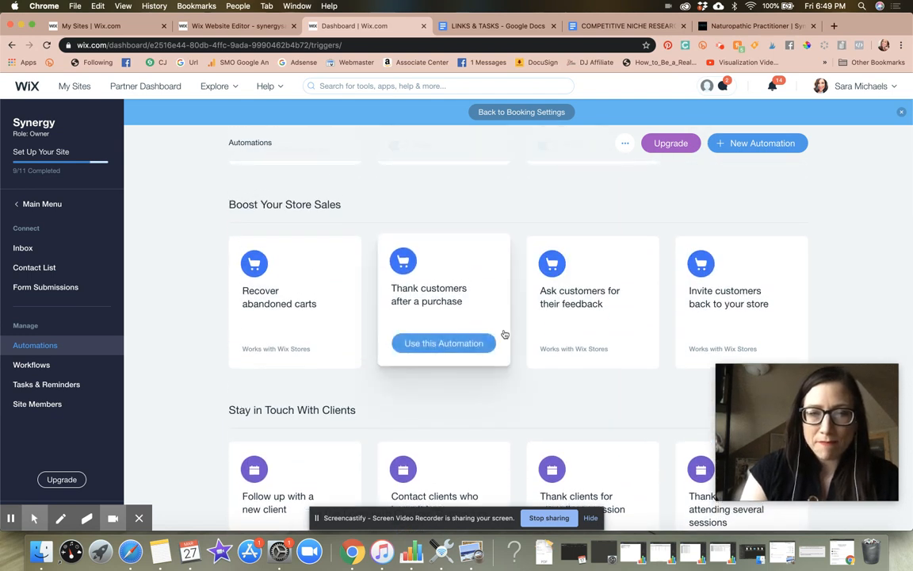
pyautogui.scroll(5, 504, 334)
pyautogui.scroll(5, 504, 334)
pyautogui.click(763, 155)
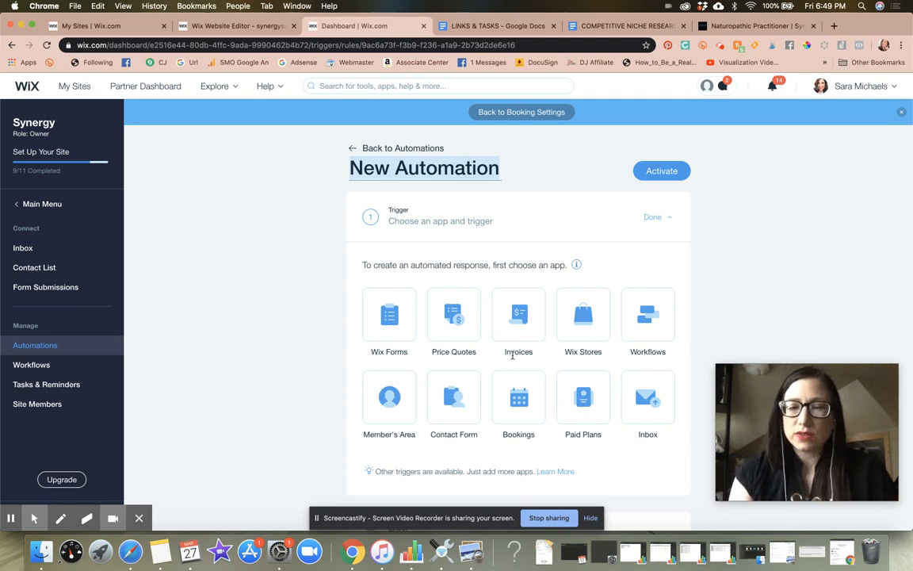
pyautogui.click(521, 401)
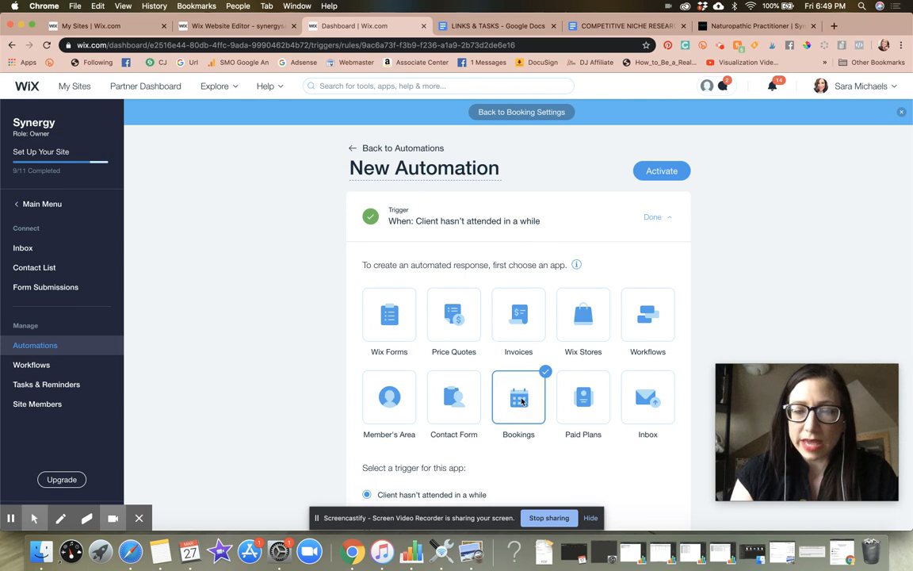
pyautogui.scroll(-5, 521, 401)
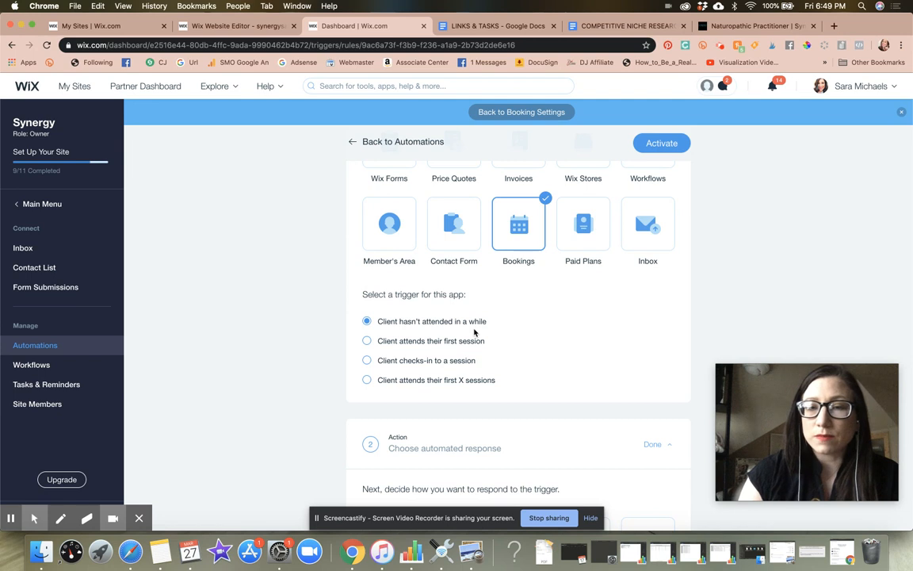
pyautogui.click(368, 340)
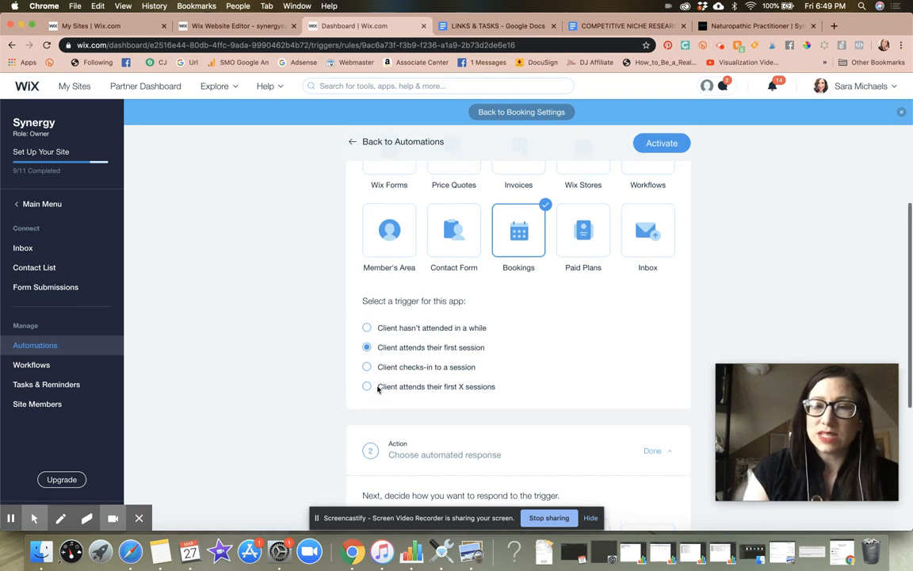
# Leave the new automation for the booking client communication settings, discarding its changes.
pyautogui.scroll(3, 377, 387)
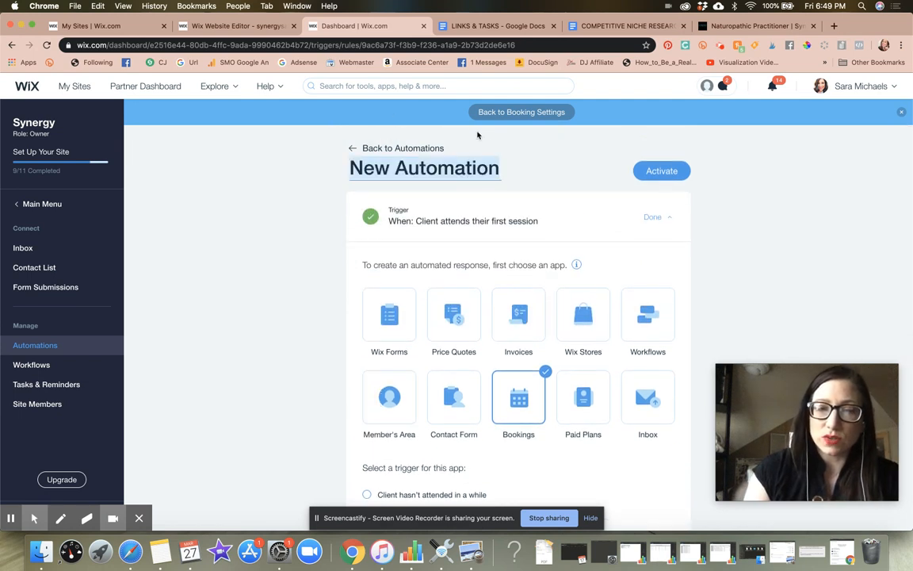
pyautogui.click(528, 114)
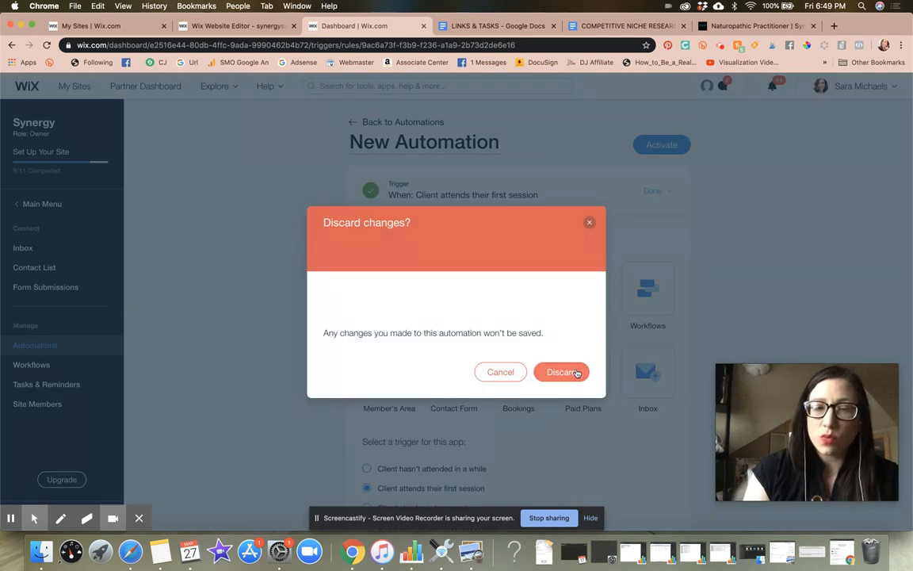
pyautogui.click(562, 371)
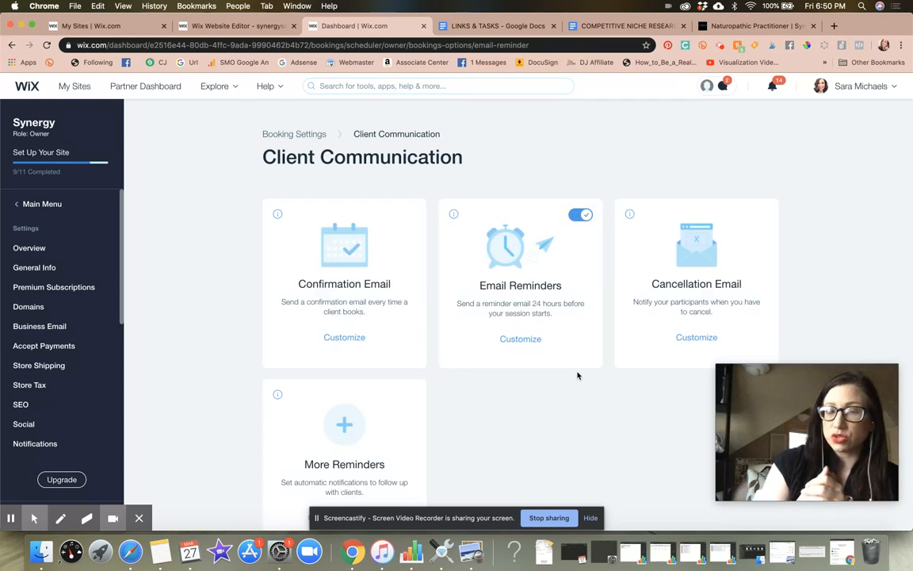
# Review the automatic client email options and the default work hours, returning to Booking Settings.
pyautogui.scroll(-1, 578, 375)
pyautogui.scroll(1, 578, 376)
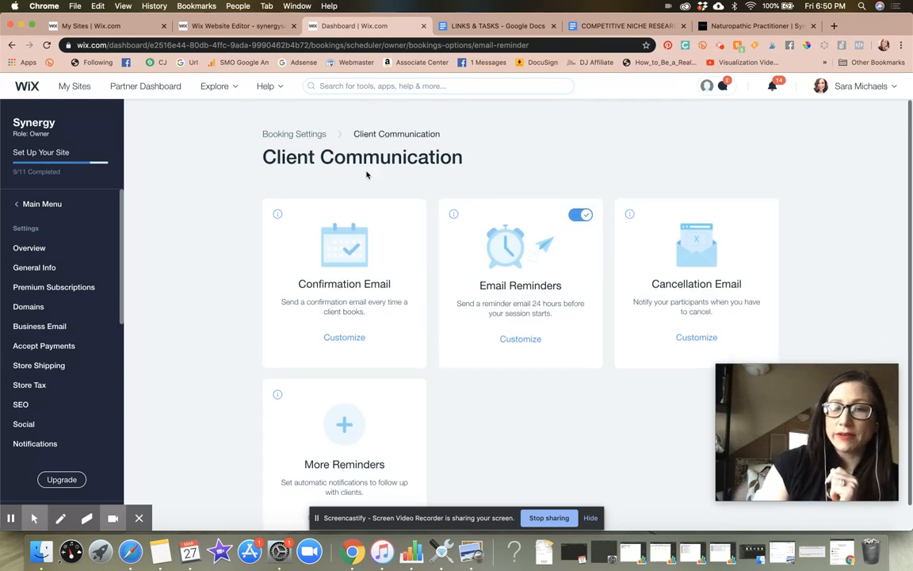
pyautogui.click(293, 132)
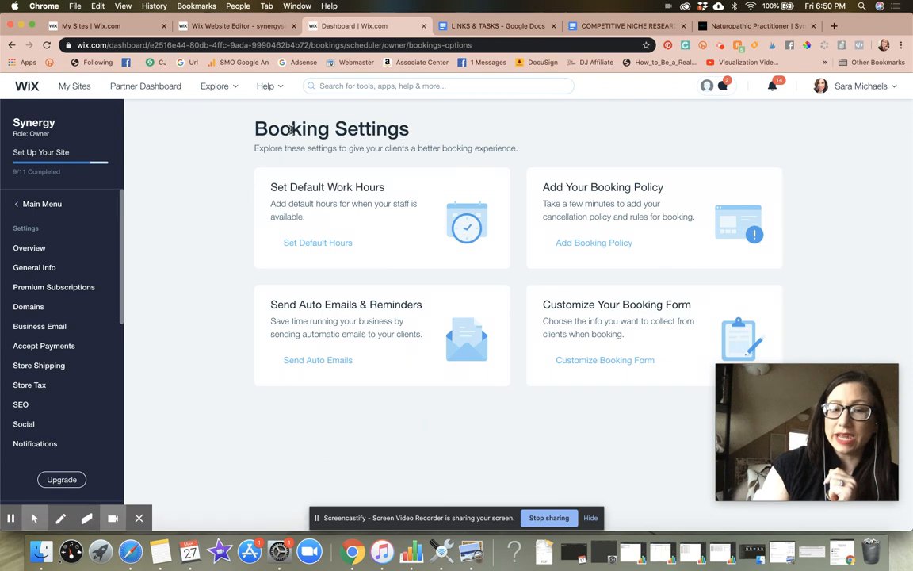
pyautogui.click(321, 359)
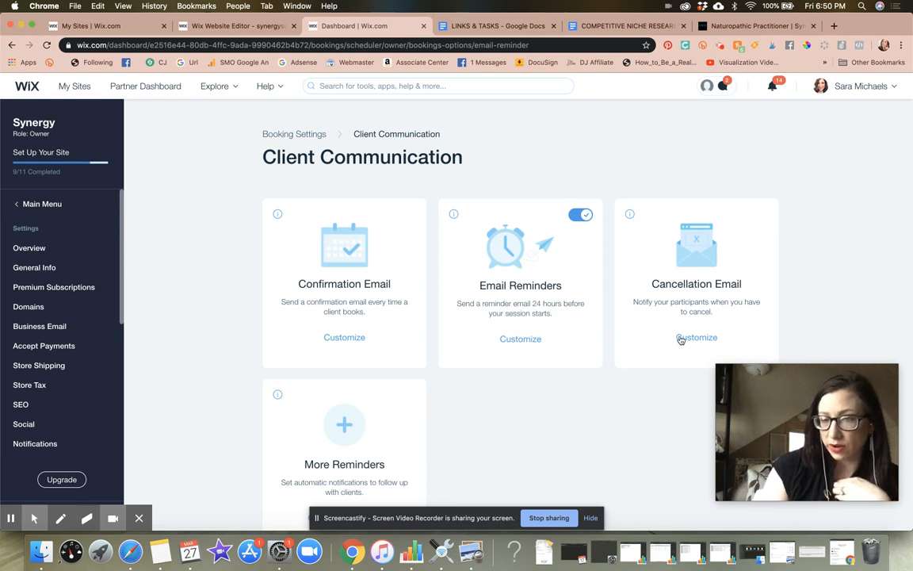
pyautogui.click(287, 135)
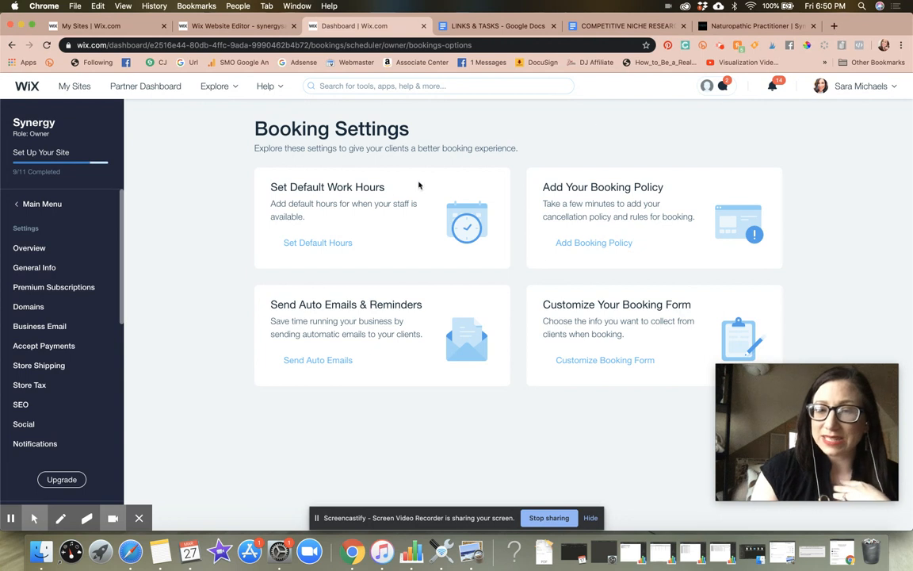
pyautogui.click(325, 241)
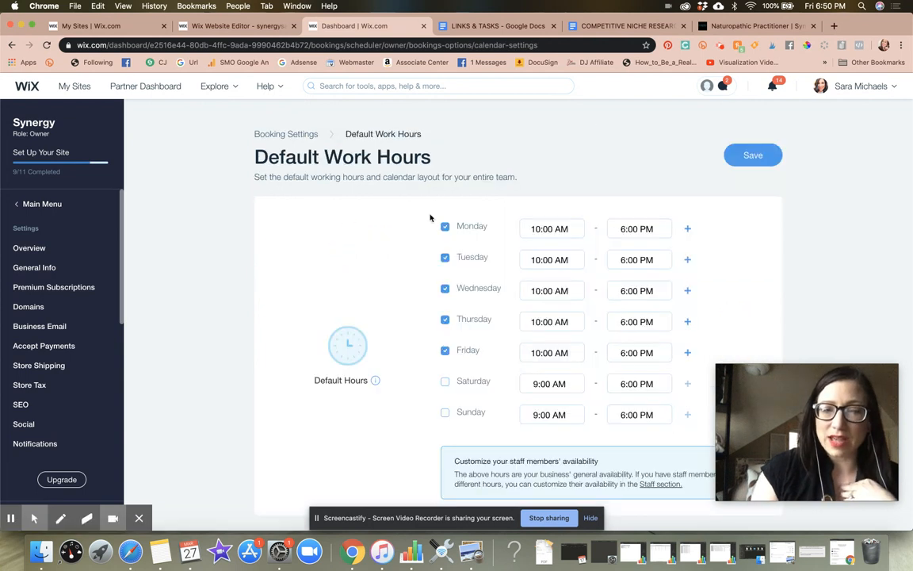
pyautogui.click(293, 135)
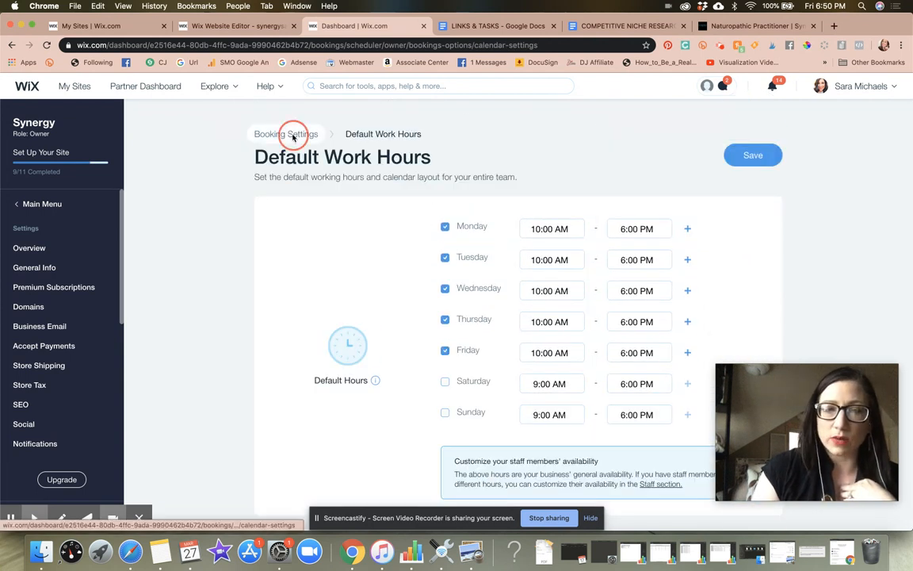
# Look through the site's settings sections and the Customer Management section, then go back to the main menu.
pyautogui.scroll(-1, 73, 273)
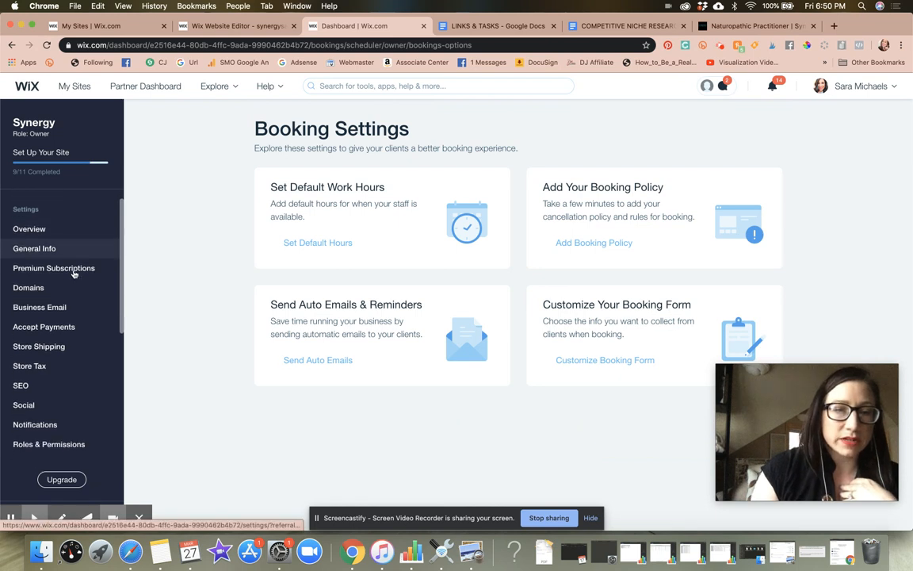
pyautogui.scroll(-10, 73, 272)
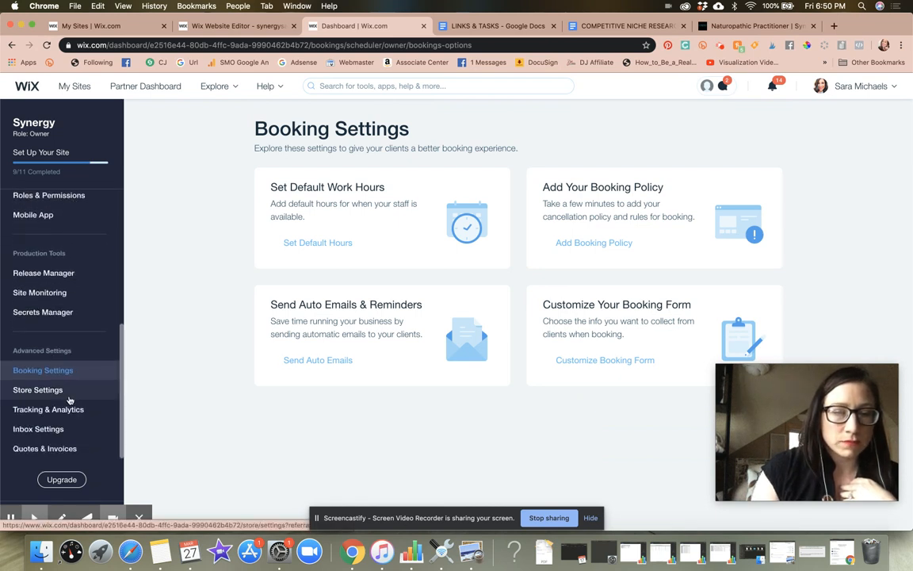
pyautogui.scroll(10, 61, 375)
pyautogui.click(45, 203)
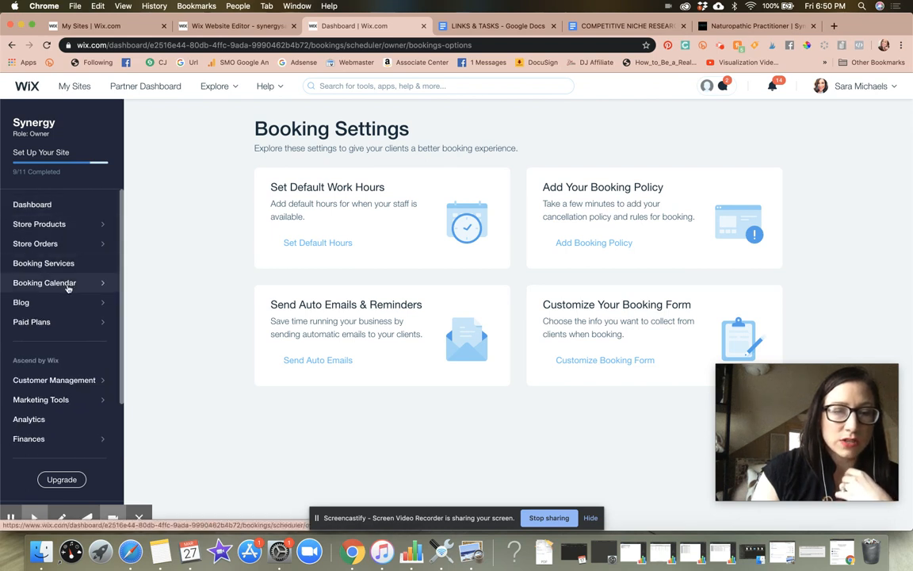
pyautogui.scroll(-2, 68, 287)
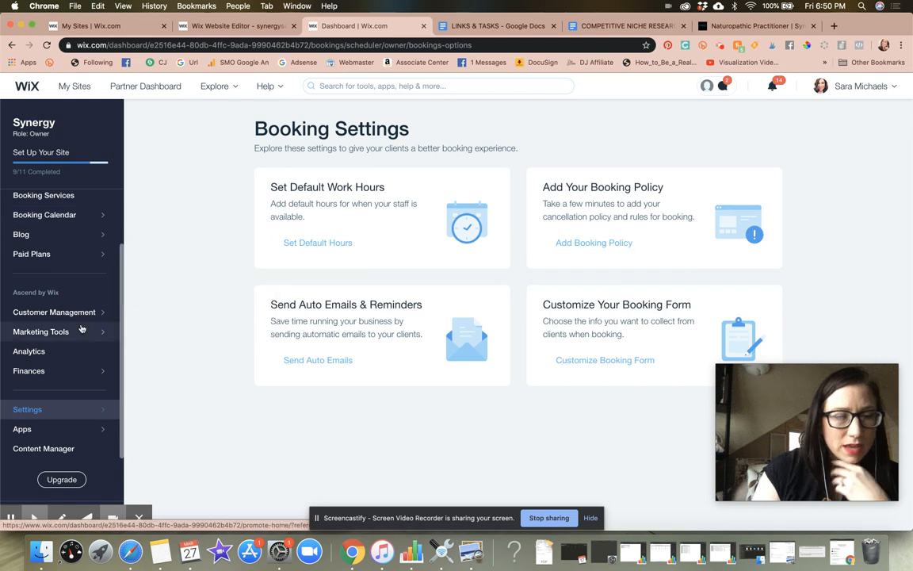
pyautogui.click(82, 312)
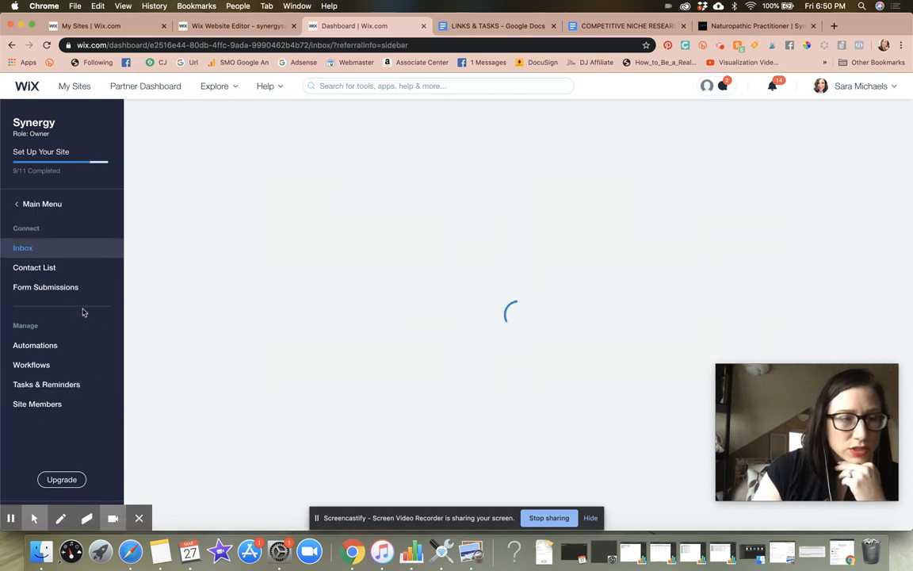
pyautogui.click(27, 204)
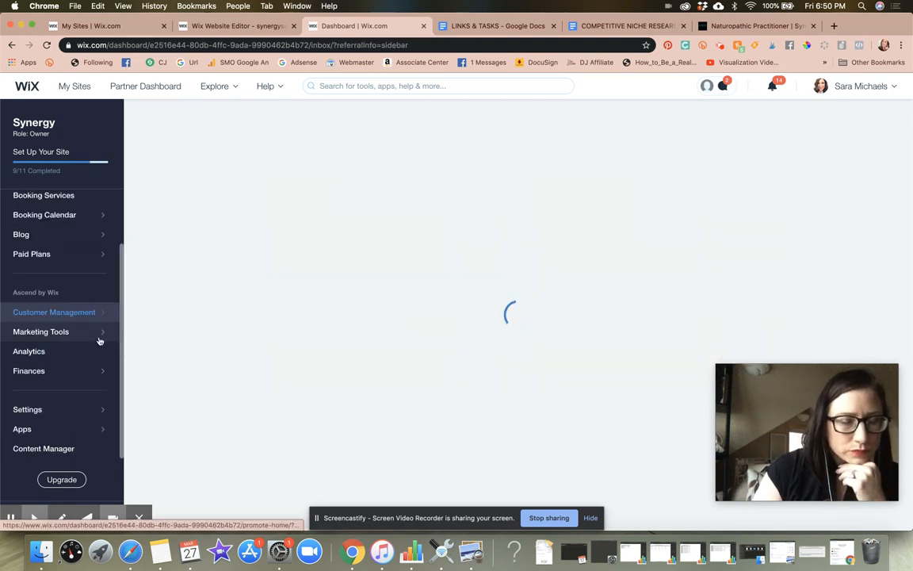
# Look through the Marketing Tools section and return to the main menu.
pyautogui.click(99, 340)
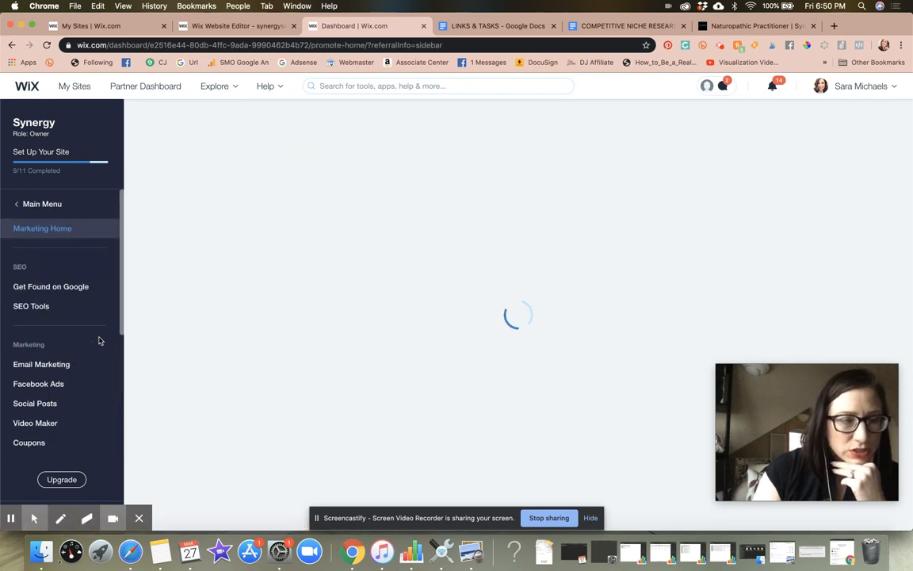
pyautogui.scroll(-5, 98, 339)
pyautogui.scroll(5, 97, 341)
pyautogui.click(26, 202)
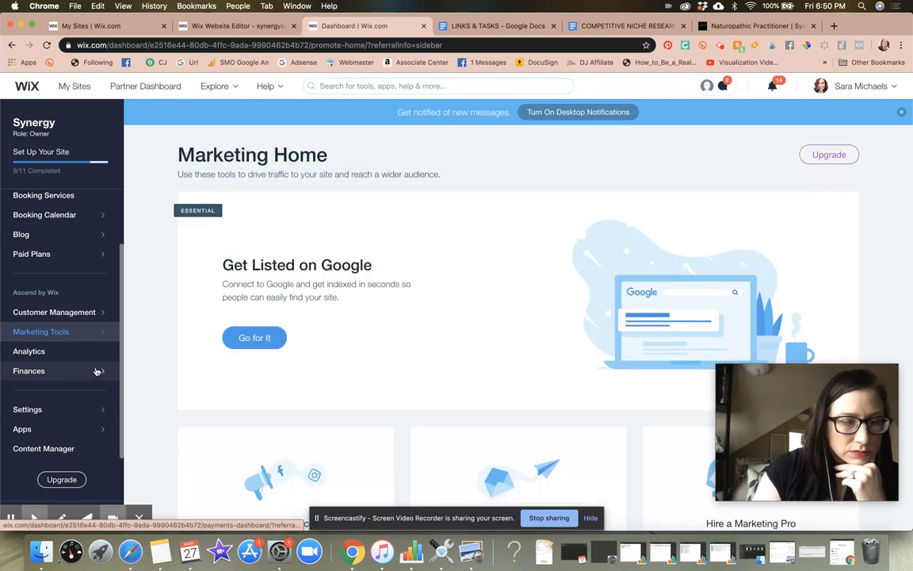
# Open the site's Settings overview, look through its advanced settings entries, and return to the main menu.
pyautogui.click(86, 409)
pyautogui.scroll(-8, 86, 410)
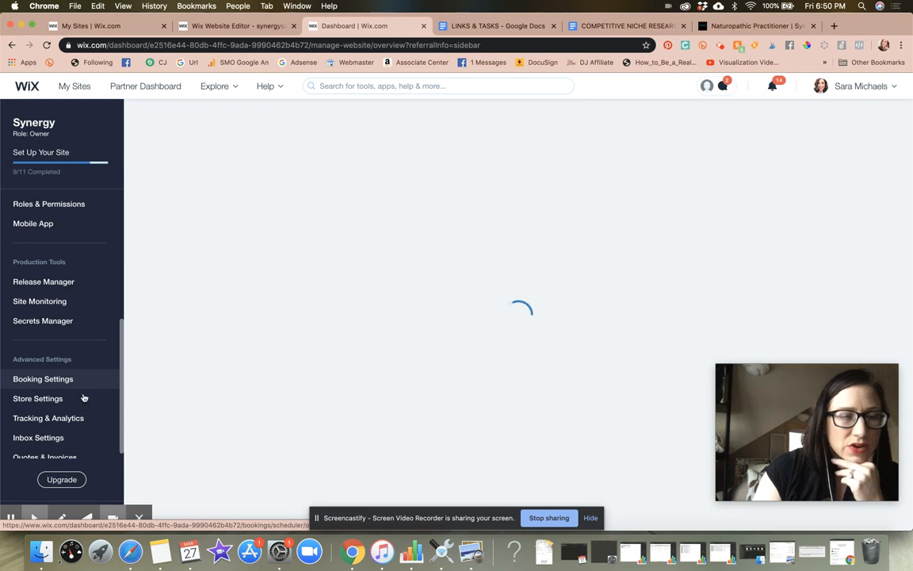
pyautogui.scroll(8, 84, 398)
pyautogui.click(17, 205)
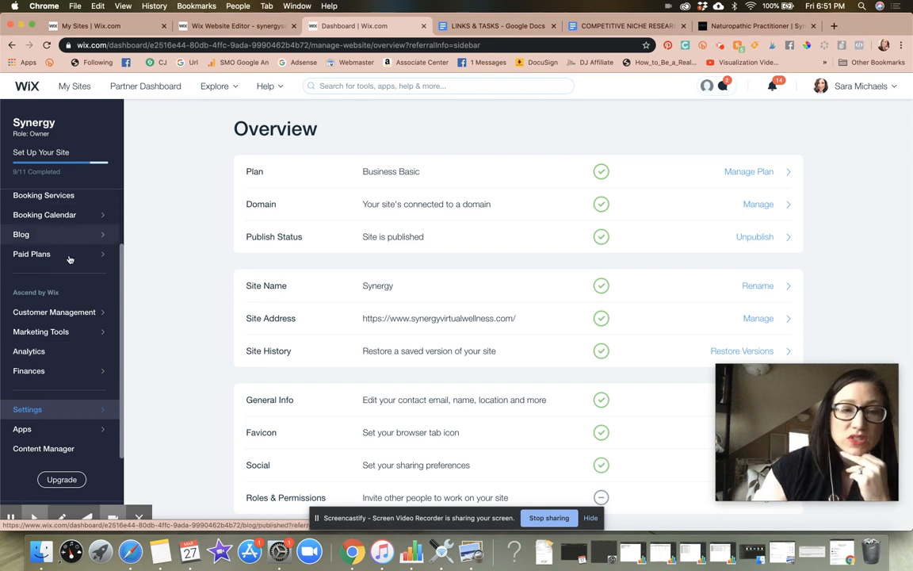
pyautogui.scroll(2, 70, 260)
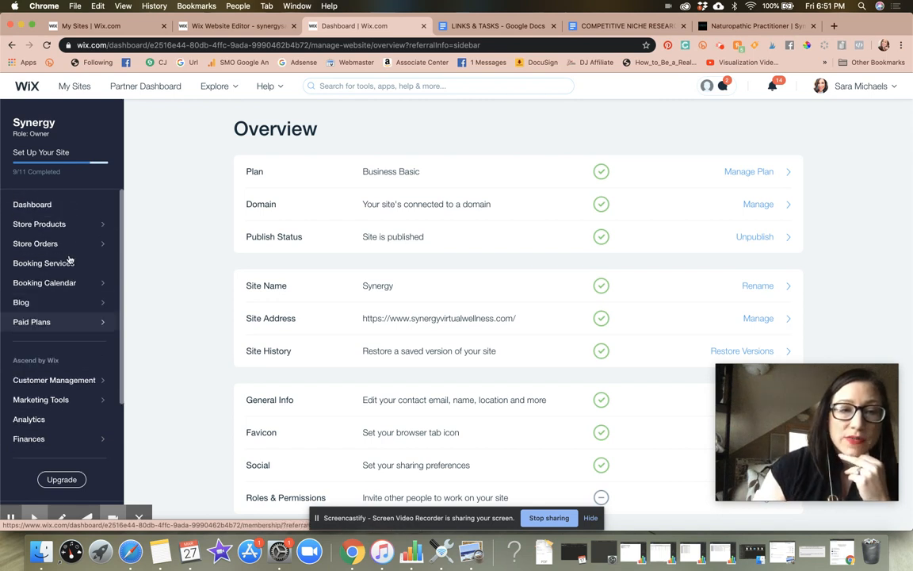
# Open the Booking Calendar, view the staff member choices for blocked time, and close the form without blocking anything.
pyautogui.click(50, 205)
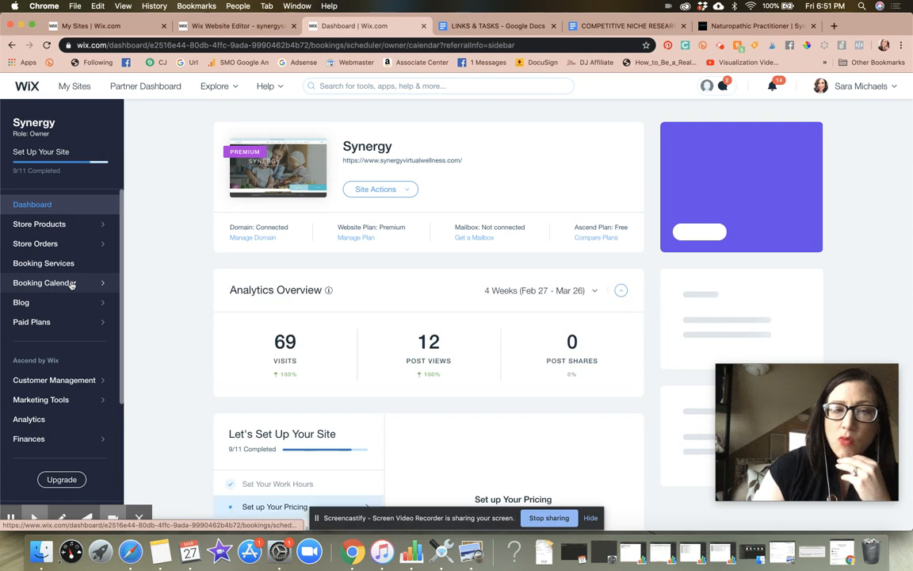
pyautogui.click(70, 284)
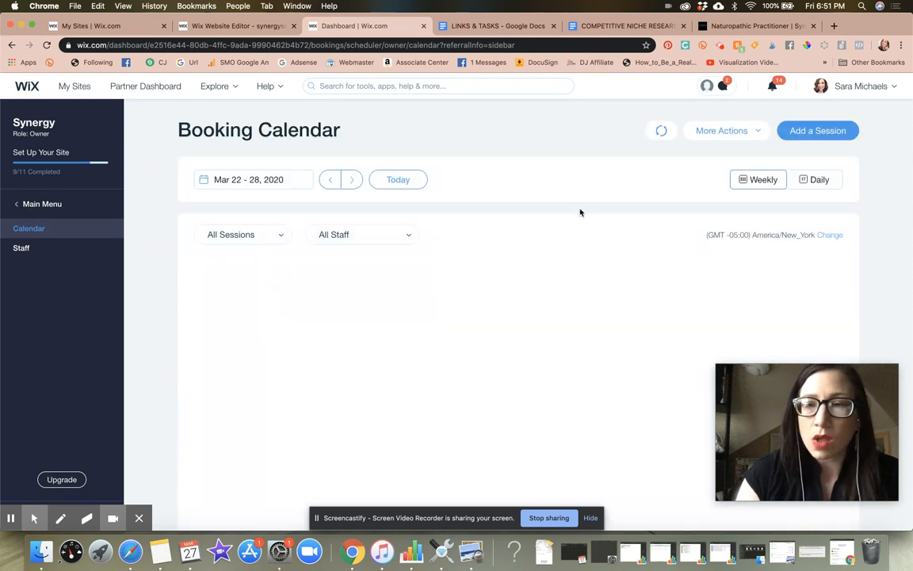
pyautogui.click(815, 140)
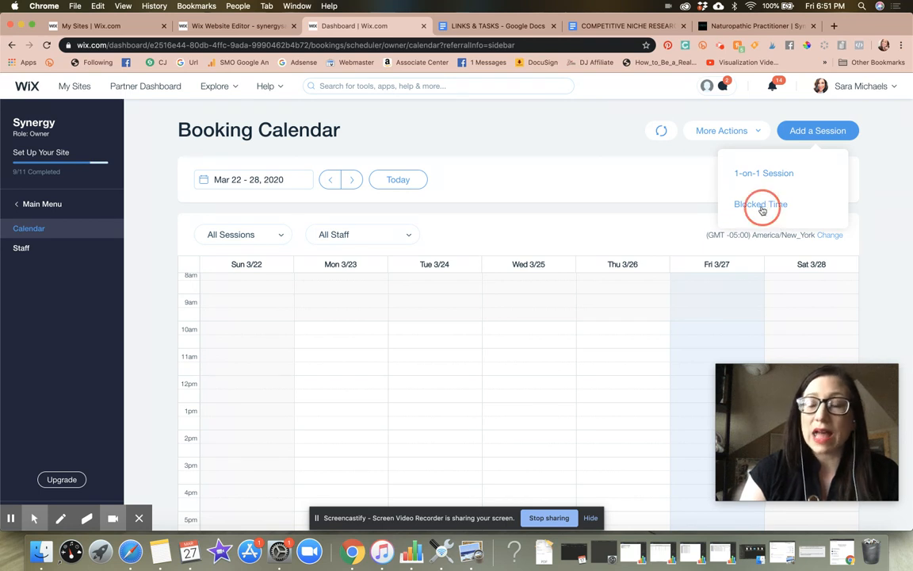
pyautogui.click(760, 204)
pyautogui.click(440, 190)
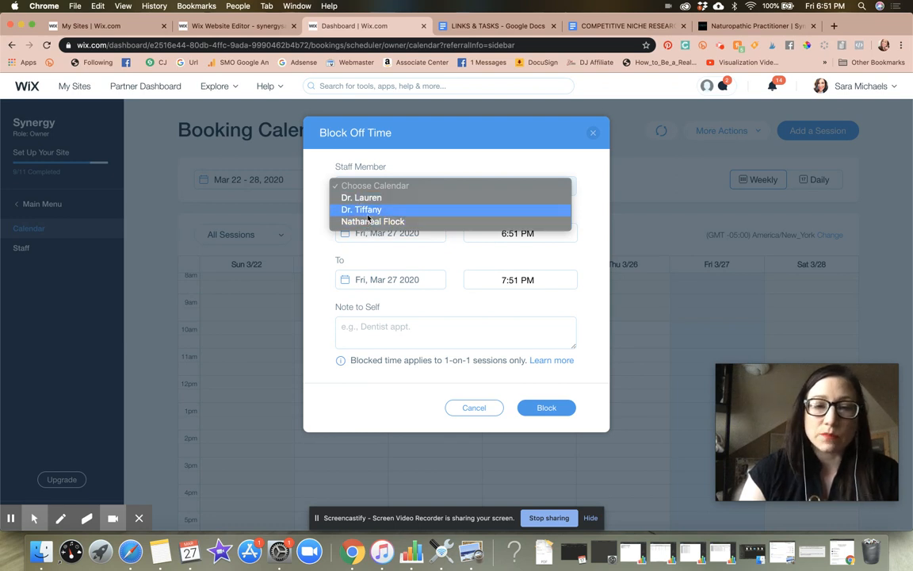
pyautogui.click(400, 152)
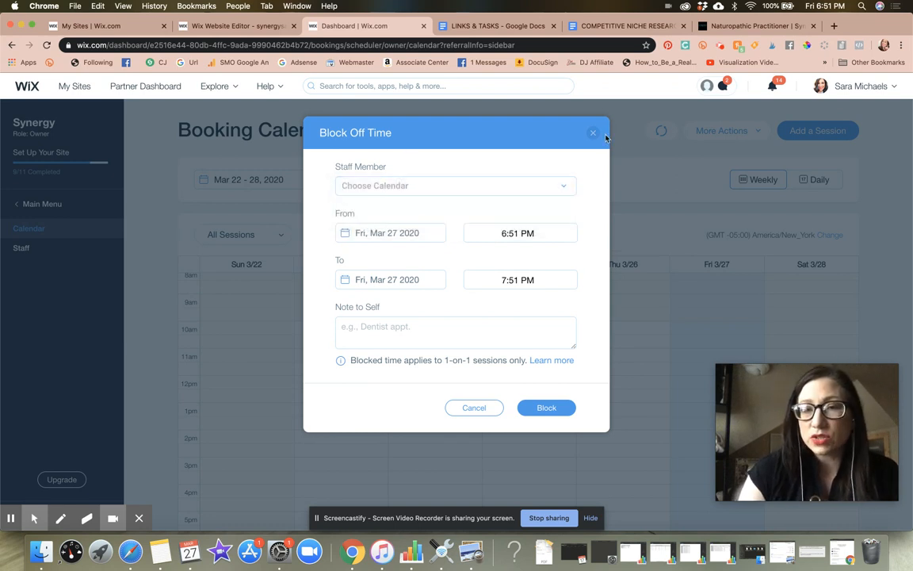
pyautogui.click(592, 132)
# Reopen the blocked time form to examine its staff choices, close it unsaved, and return to the main menu.
pyautogui.click(812, 131)
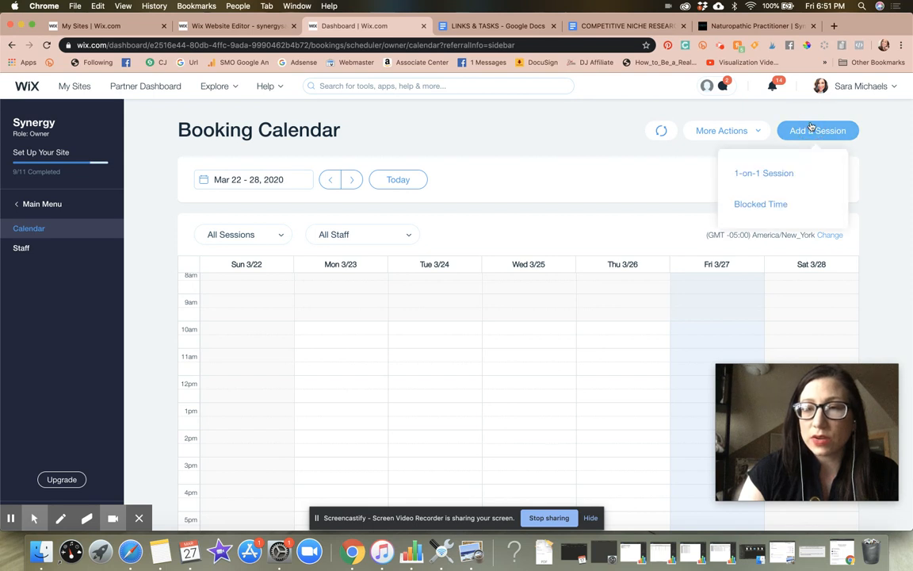
pyautogui.click(770, 204)
pyautogui.click(485, 185)
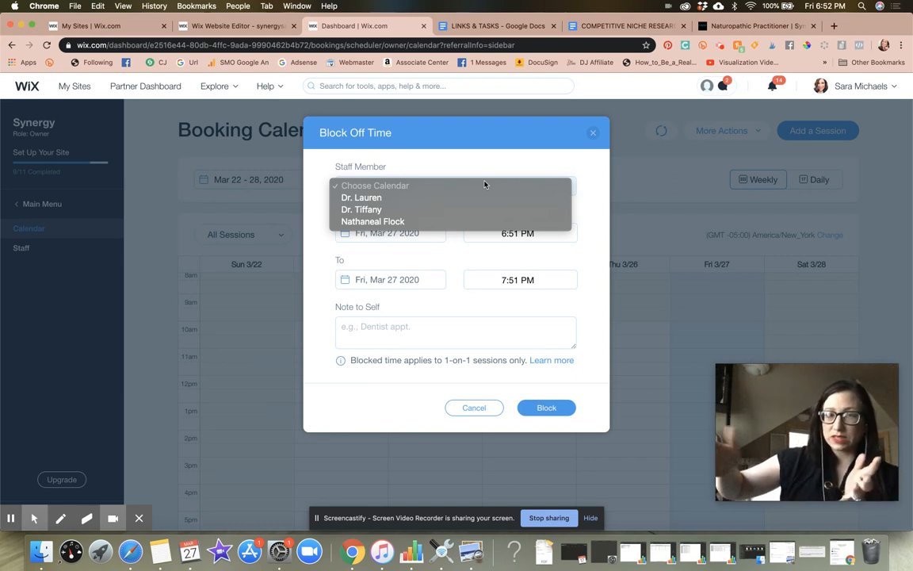
pyautogui.click(593, 133)
pyautogui.click(593, 133)
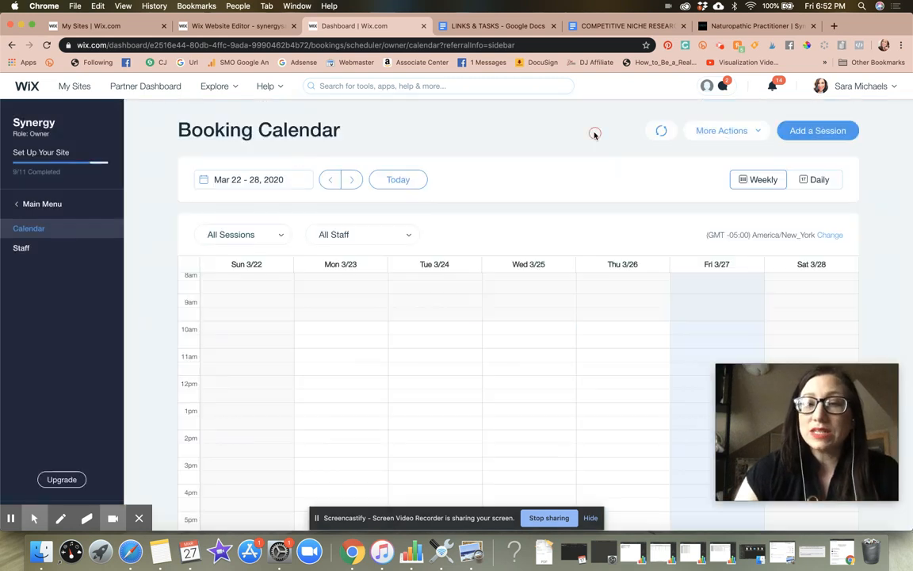
pyautogui.click(29, 204)
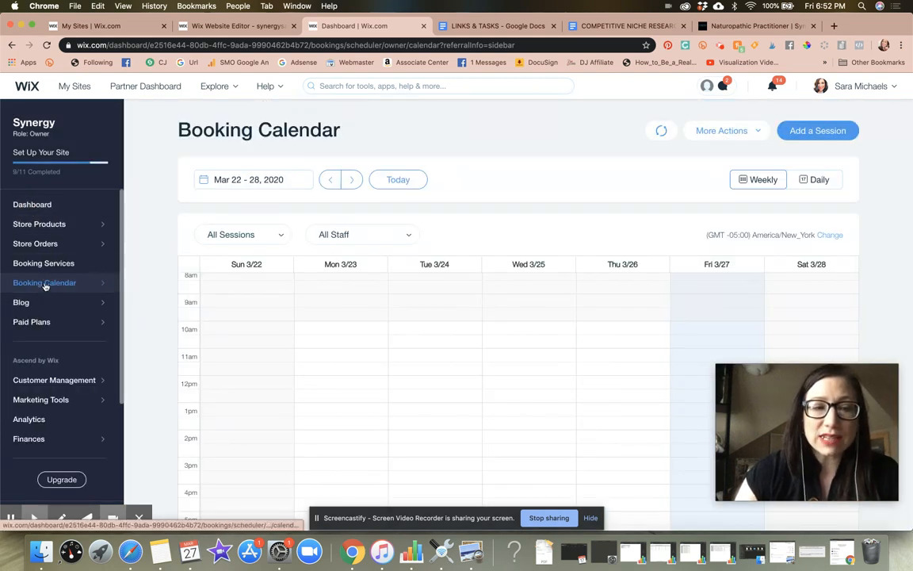
pyautogui.click(45, 286)
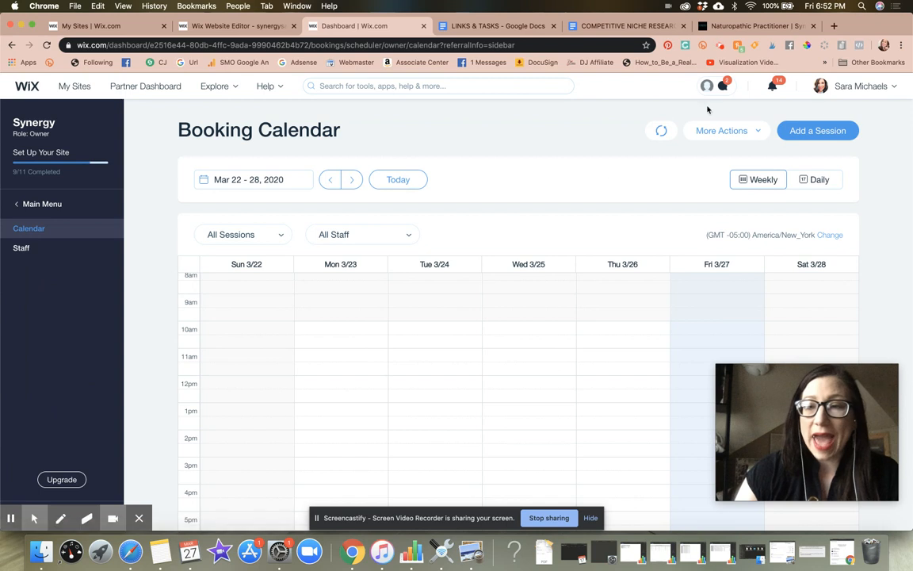
pyautogui.click(824, 131)
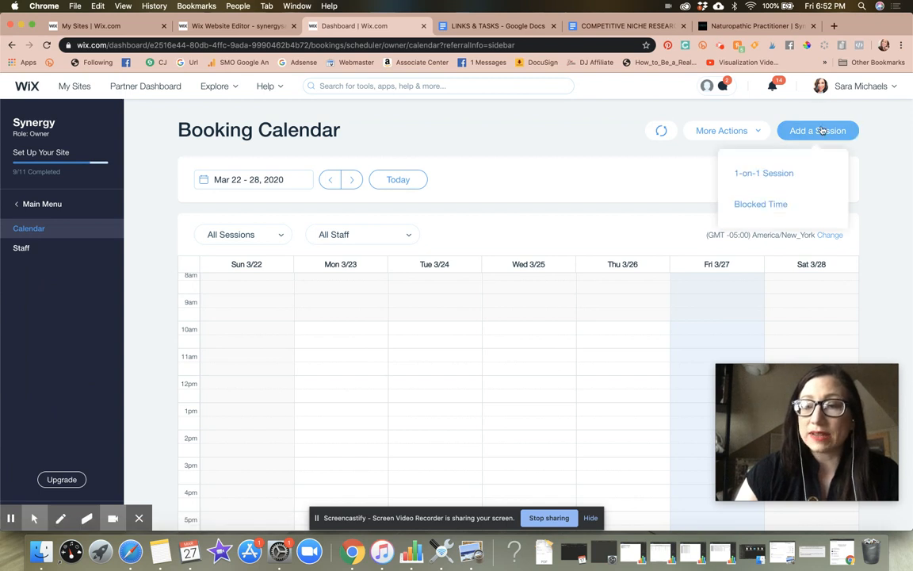
pyautogui.click(776, 206)
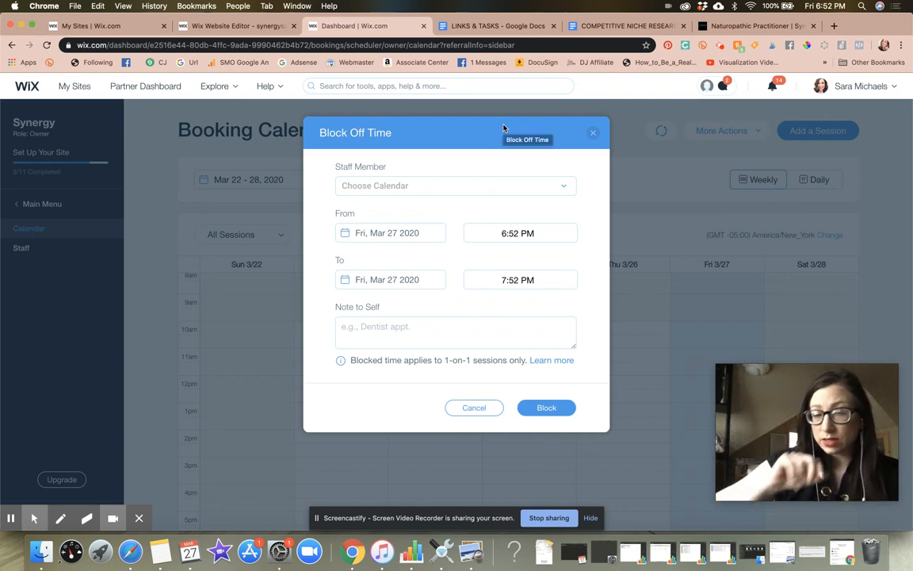
pyautogui.click(411, 187)
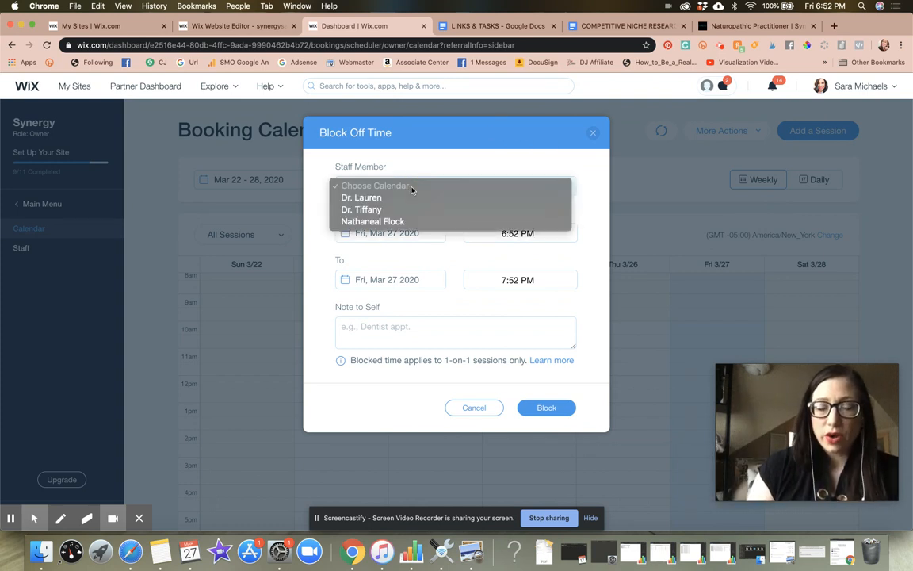
pyautogui.click(377, 198)
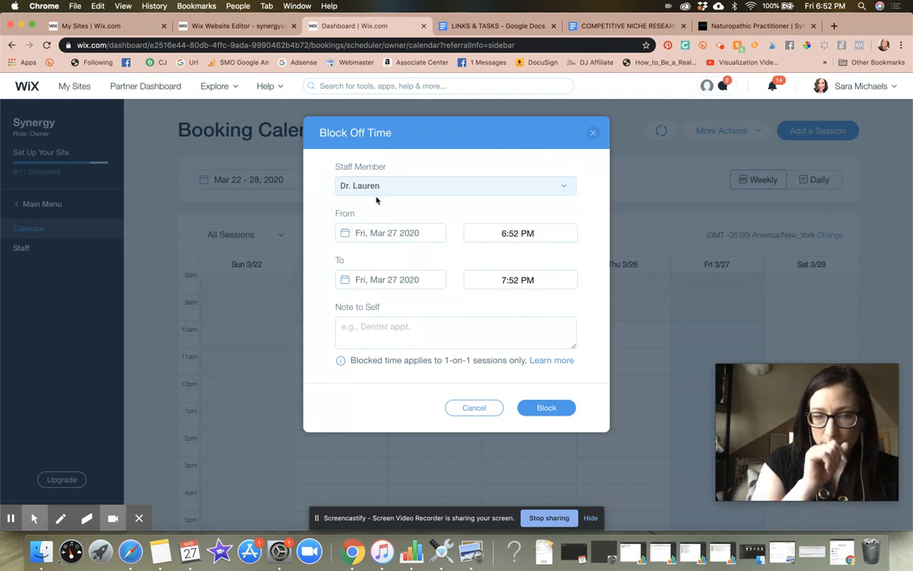
pyautogui.click(413, 233)
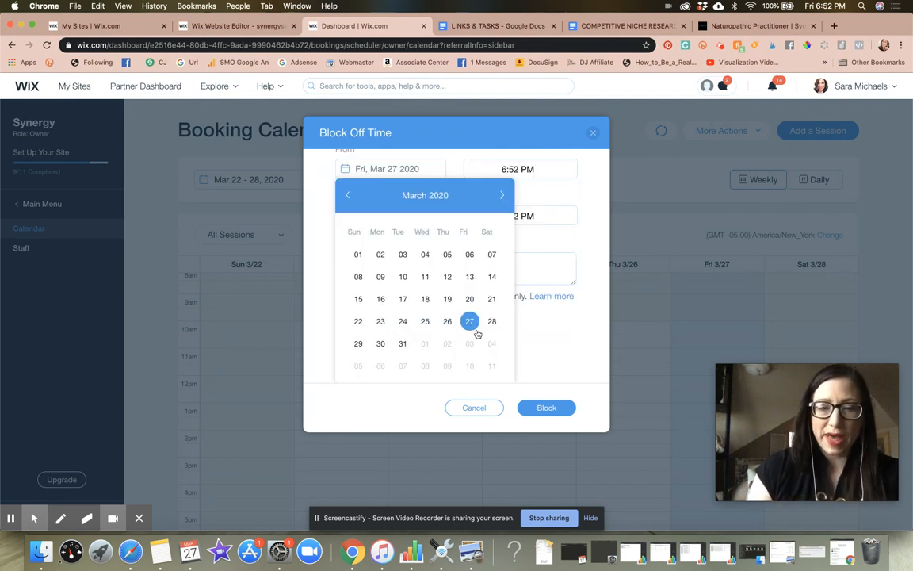
pyautogui.click(378, 343)
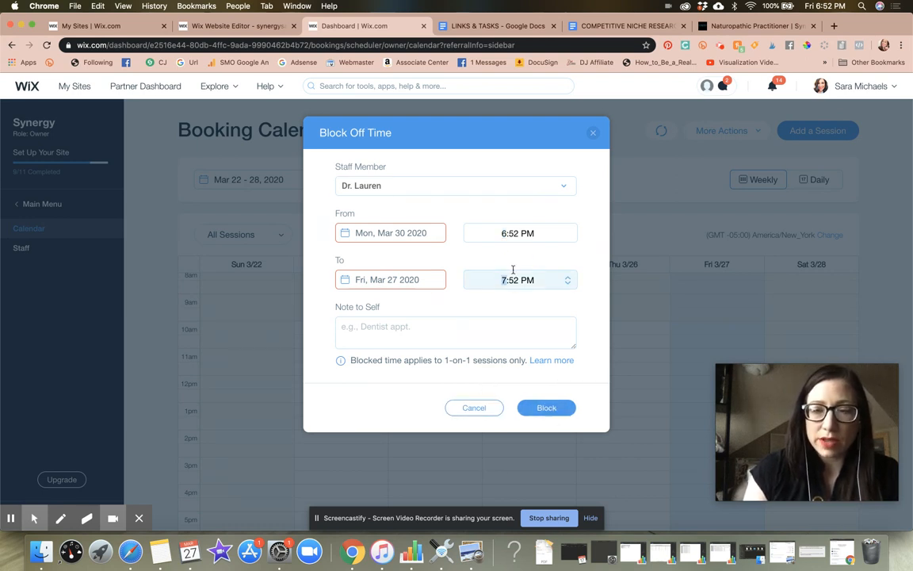
pyautogui.click(484, 411)
# Start a blocked time entry directly on the weekly calendar for Monday, March 23 2020, beginning at 1:30 PM.
pyautogui.scroll(-2, 491, 389)
pyautogui.scroll(-3, 498, 385)
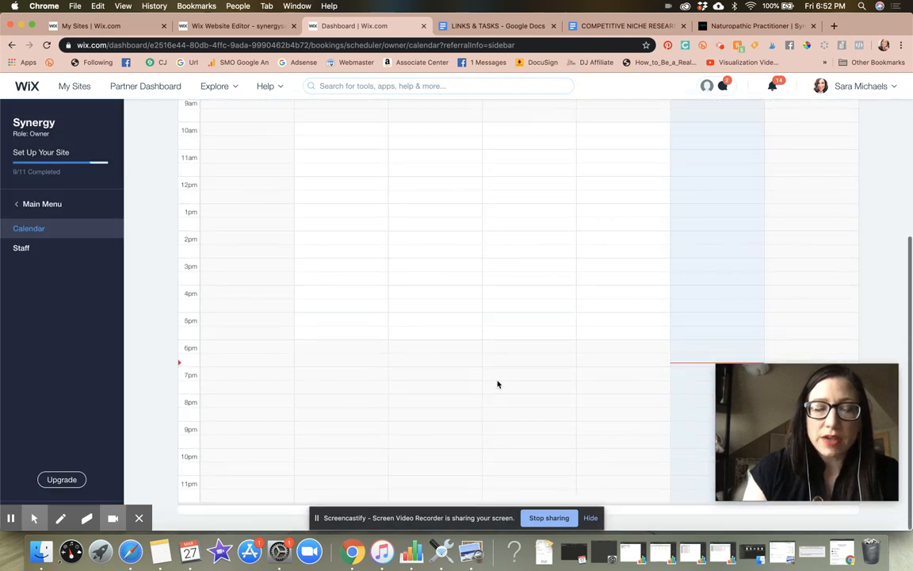
pyautogui.click(358, 212)
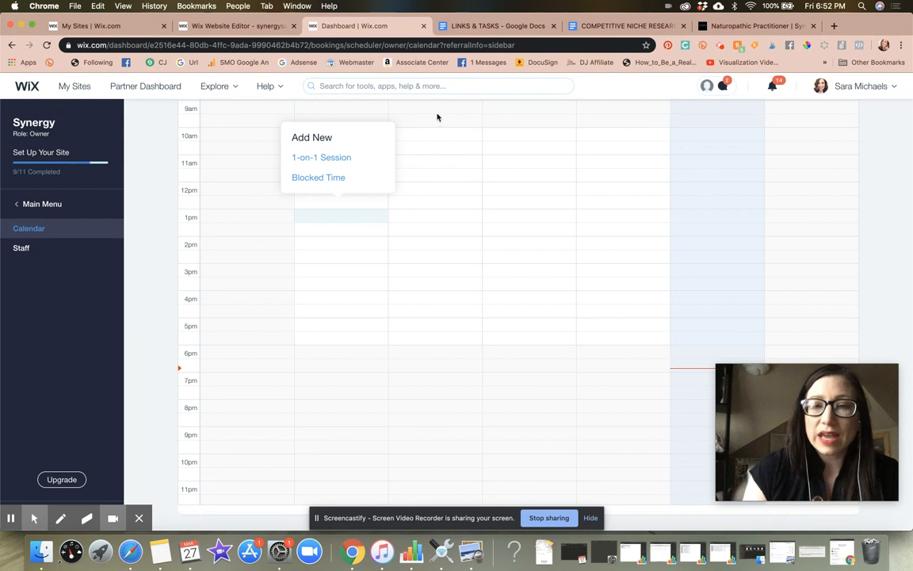
pyautogui.scroll(5, 436, 117)
pyautogui.scroll(4, 436, 118)
pyautogui.scroll(-3, 436, 118)
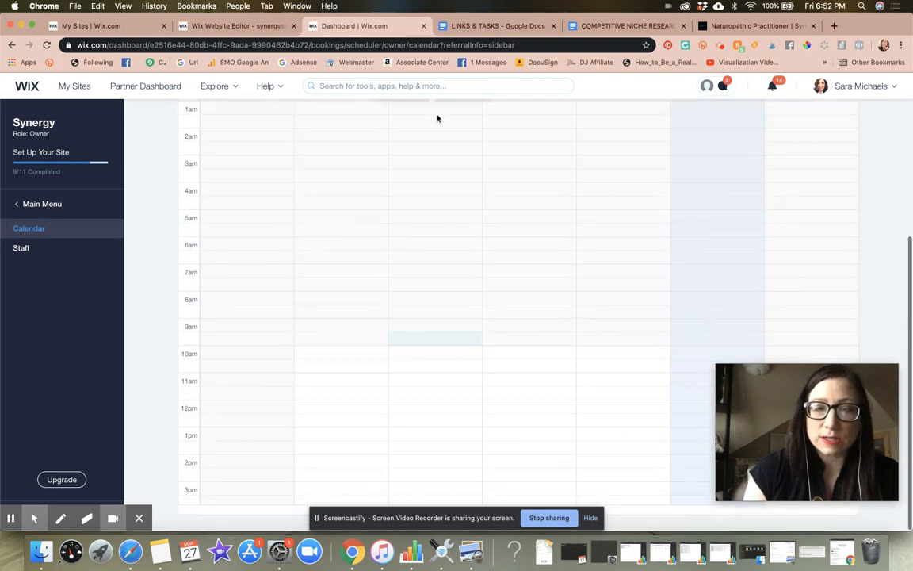
pyautogui.scroll(-5, 366, 361)
pyautogui.moveTo(330, 230); pyautogui.dragTo(334, 340)
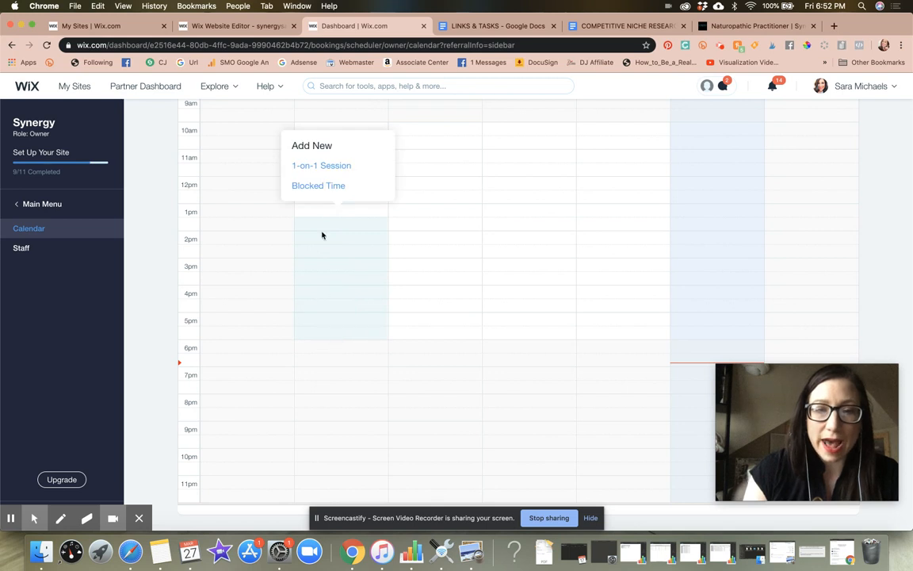
pyautogui.click(321, 188)
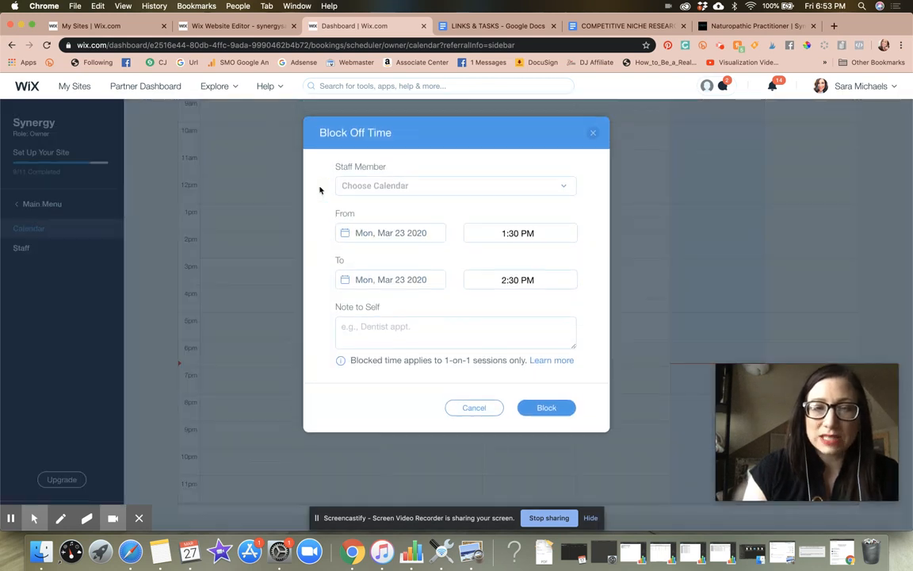
# Choose the first listed staff member, add the note "unavailable", and block the time from 1:30 PM to 2:30 PM.
pyautogui.click(399, 185)
pyautogui.click(386, 198)
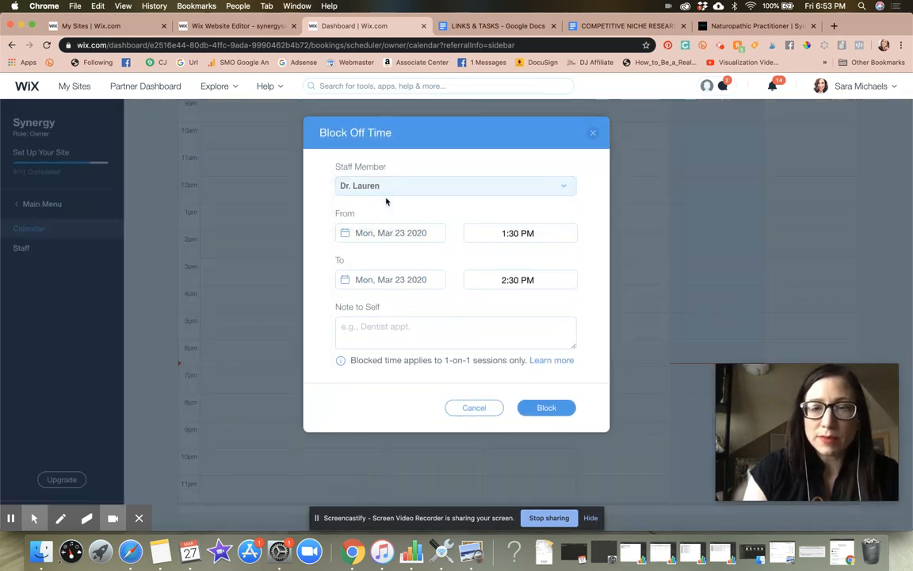
pyautogui.click(430, 326)
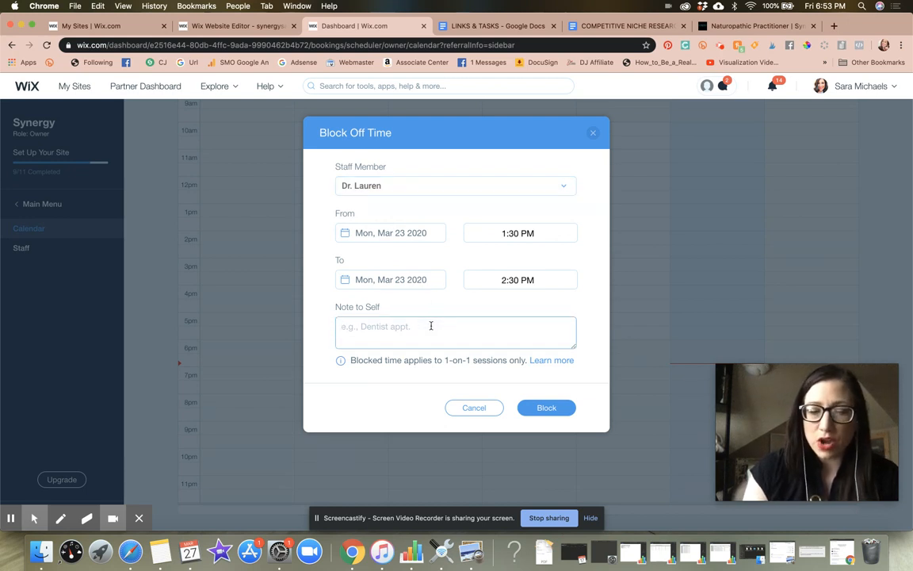
pyautogui.write('unavailable')
pyautogui.click(553, 410)
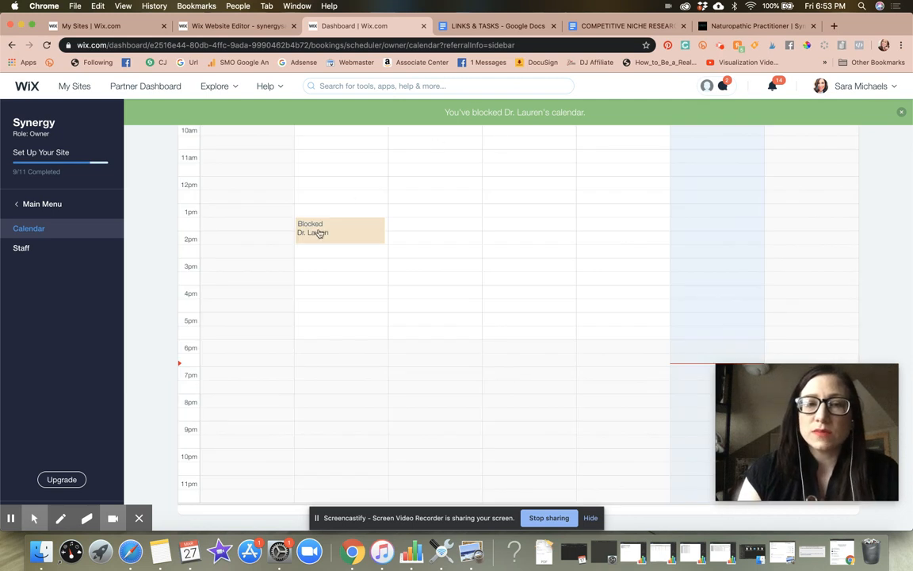
# Unblock the Monday afternoon blocked time on the booking calendar.
pyautogui.scroll(5, 317, 236)
pyautogui.scroll(-5, 317, 236)
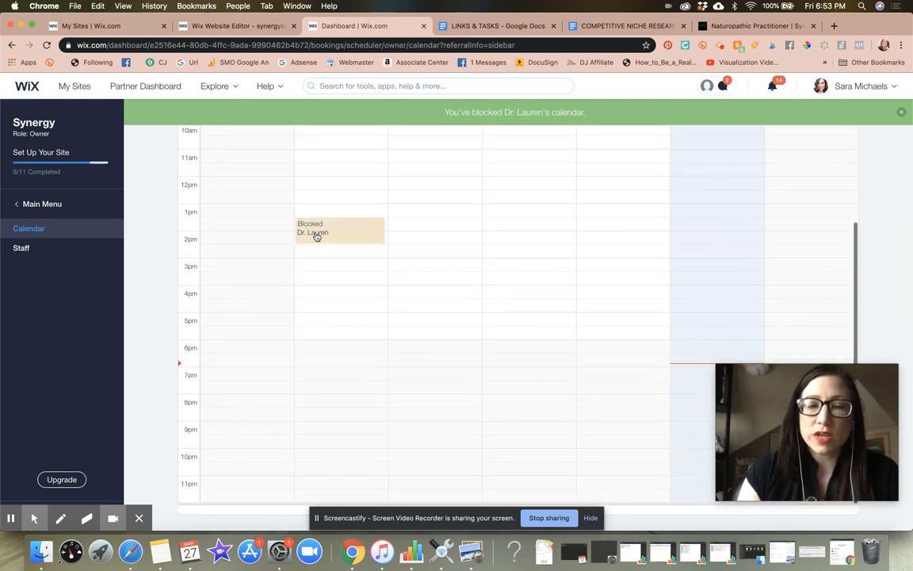
pyautogui.click(350, 236)
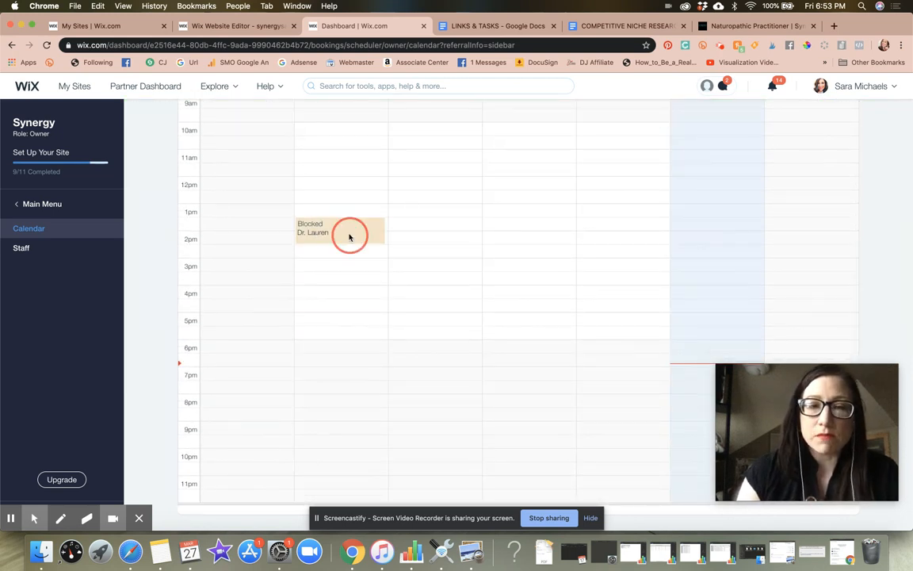
pyautogui.click(228, 287)
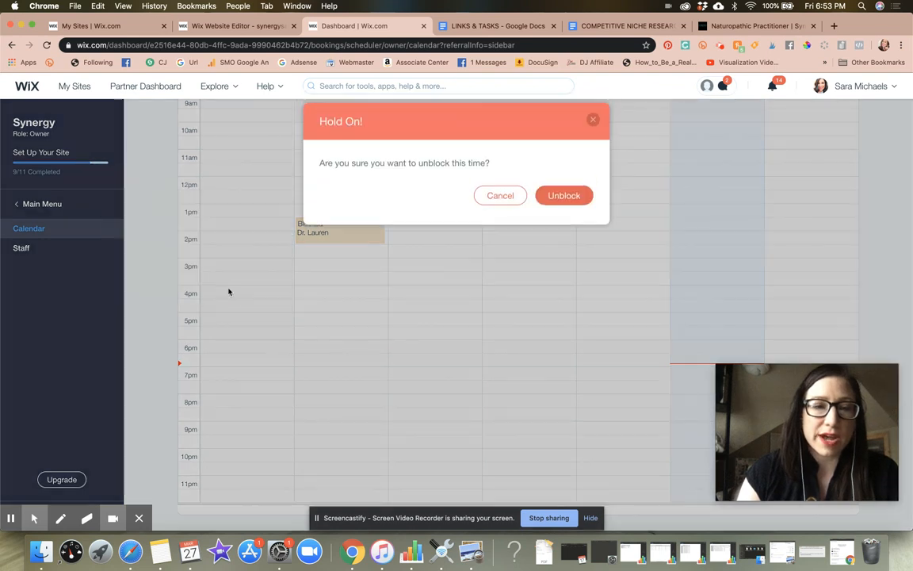
pyautogui.click(571, 213)
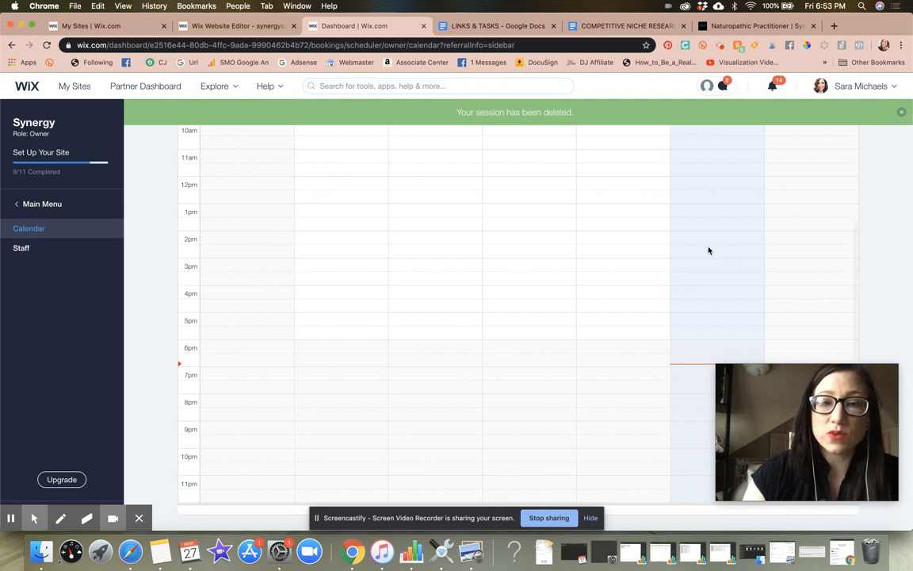
# Open Booking Settings from the site's advanced settings, look over its options, and return to the main menu.
pyautogui.click(24, 208)
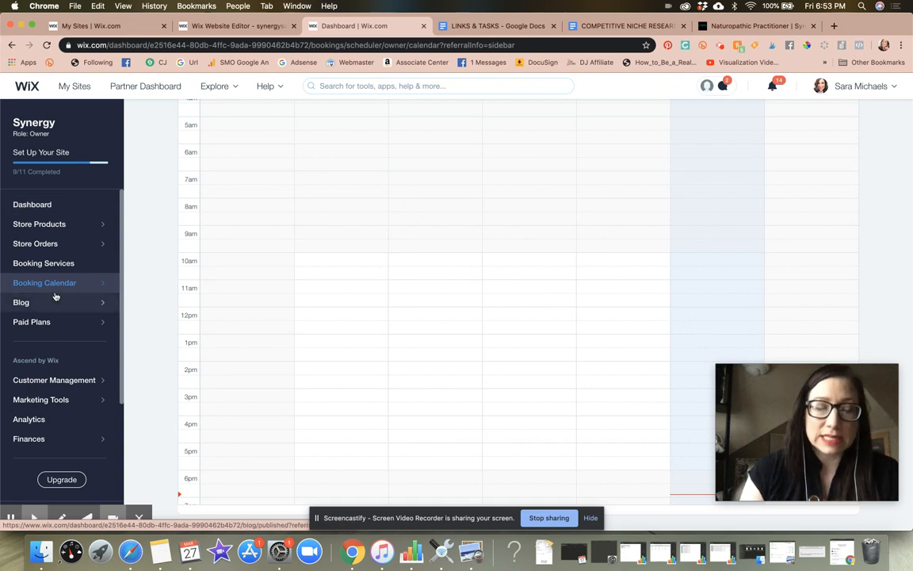
pyautogui.scroll(-3, 54, 295)
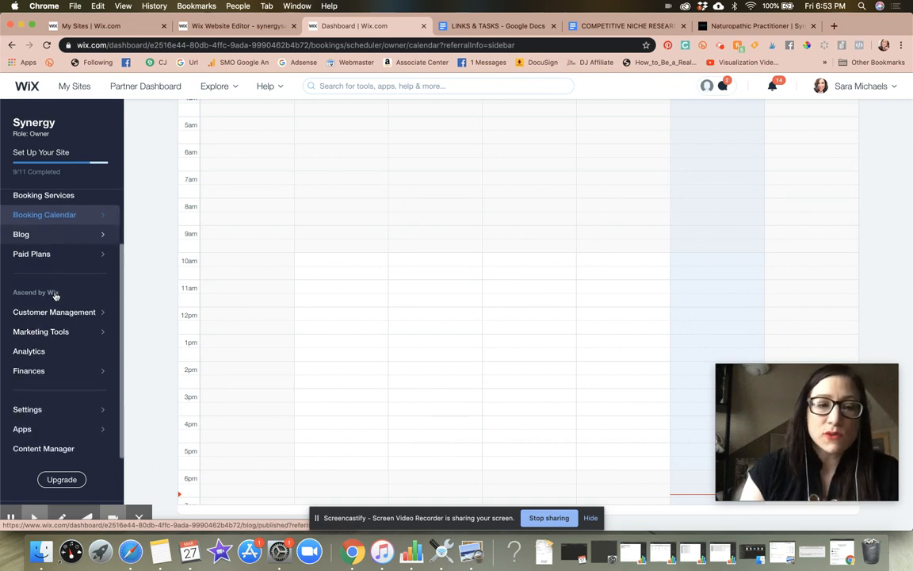
pyautogui.click(44, 412)
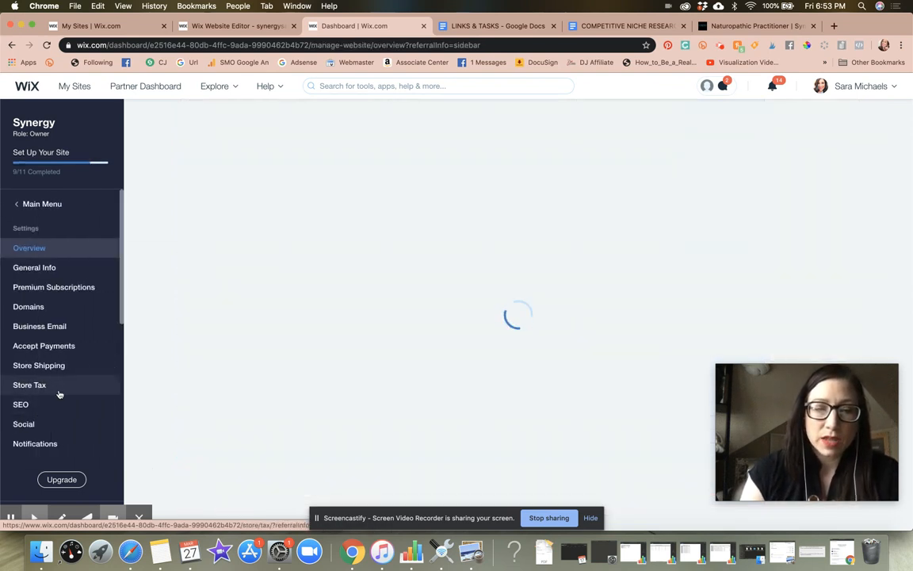
pyautogui.scroll(-3, 59, 394)
pyautogui.scroll(-5, 59, 394)
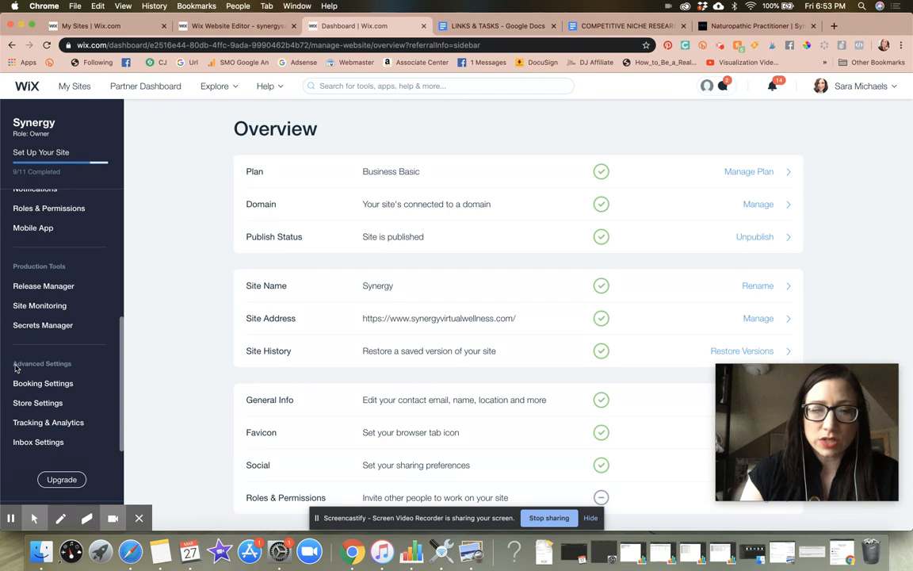
pyautogui.click(35, 384)
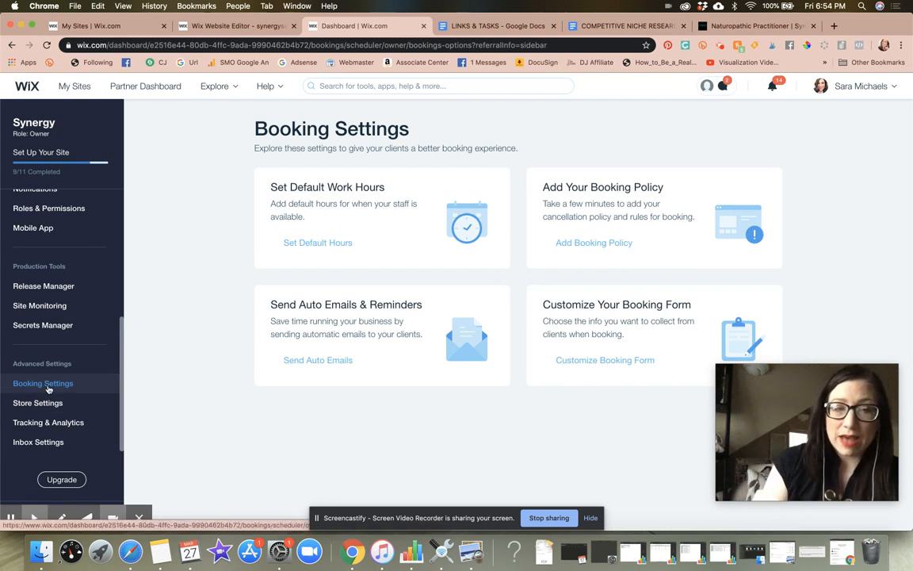
pyautogui.scroll(5, 48, 389)
pyautogui.click(32, 204)
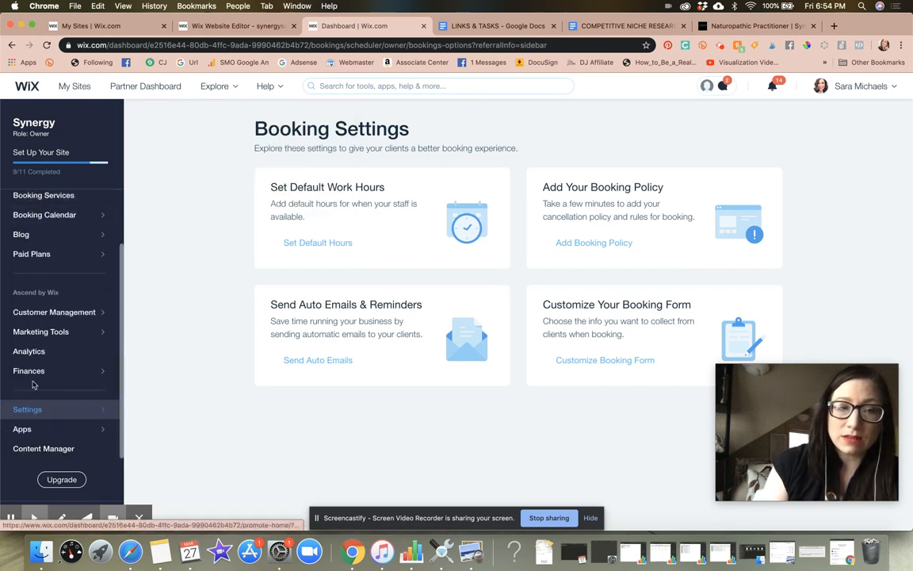
# Go through the site's Settings to Booking Settings once more and come back to the main menu.
pyautogui.scroll(-2, 46, 262)
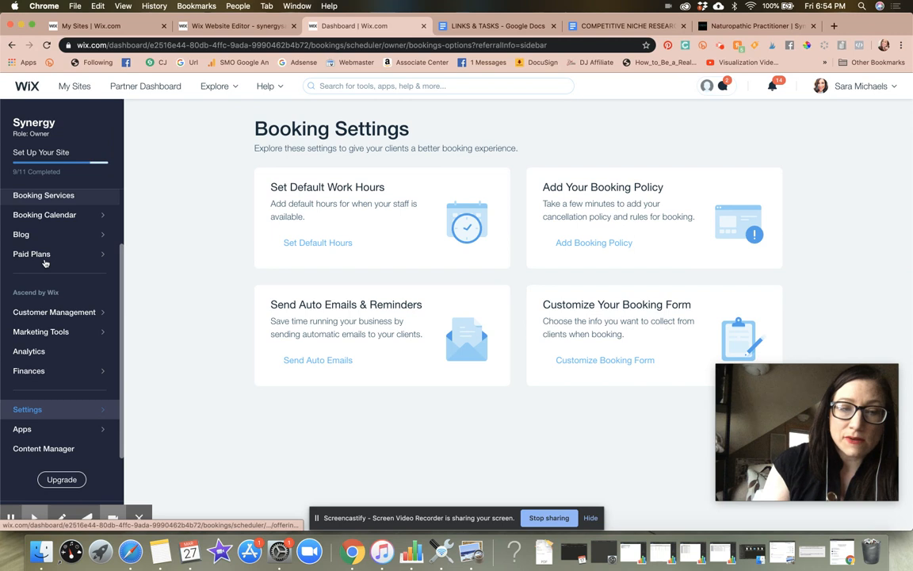
pyautogui.click(56, 407)
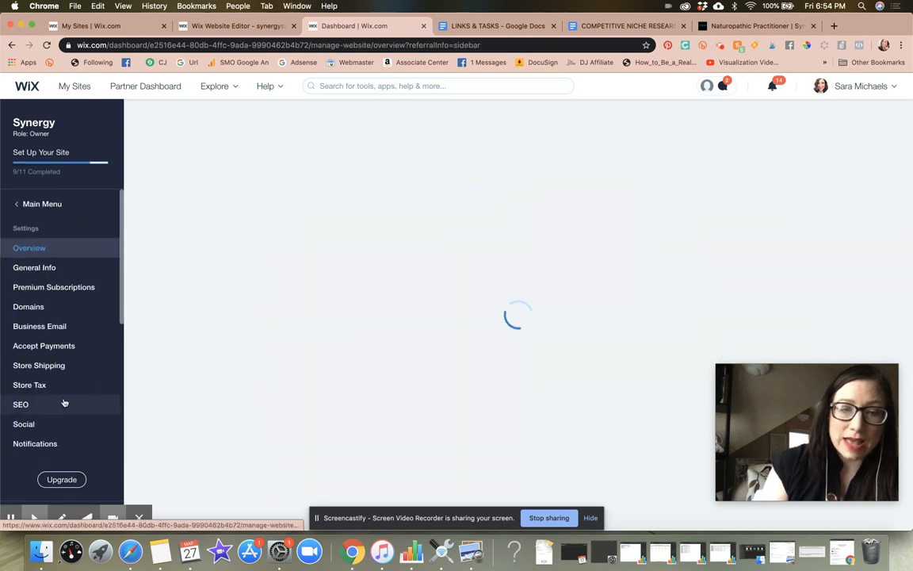
pyautogui.scroll(-5, 62, 403)
pyautogui.scroll(-1, 64, 403)
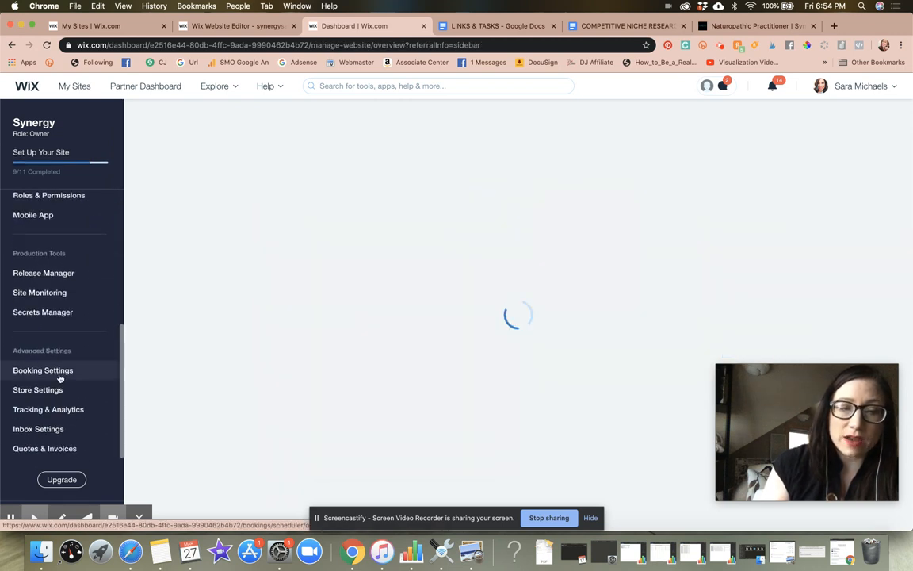
pyautogui.click(60, 379)
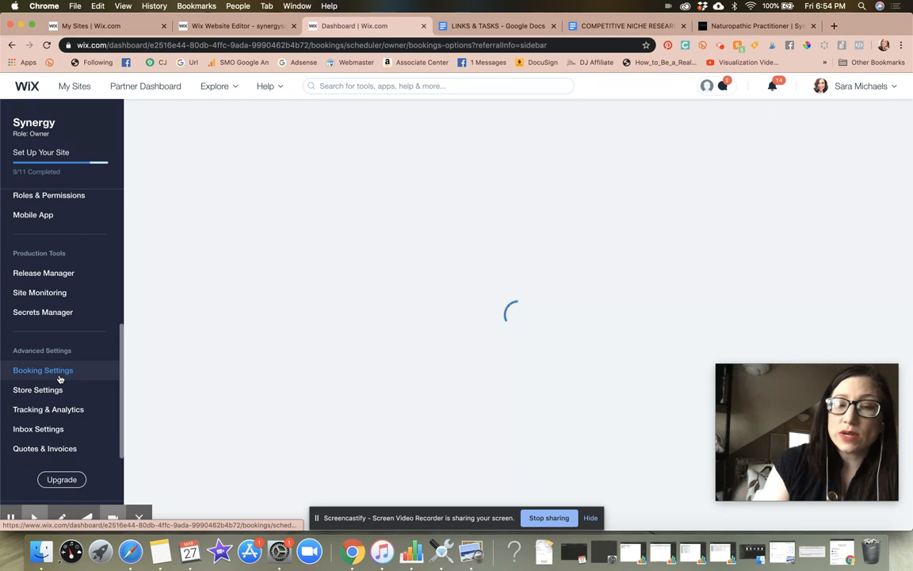
pyautogui.scroll(7, 60, 321)
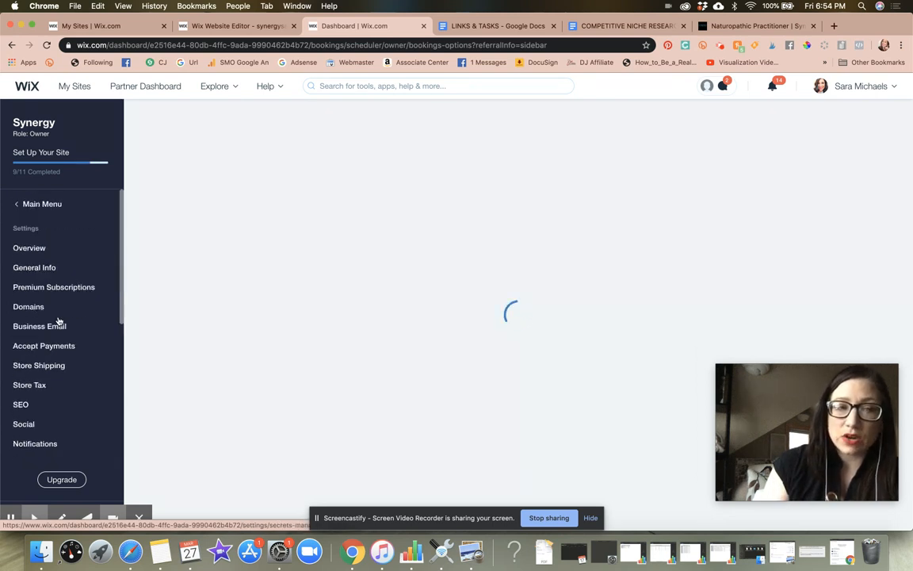
pyautogui.click(31, 203)
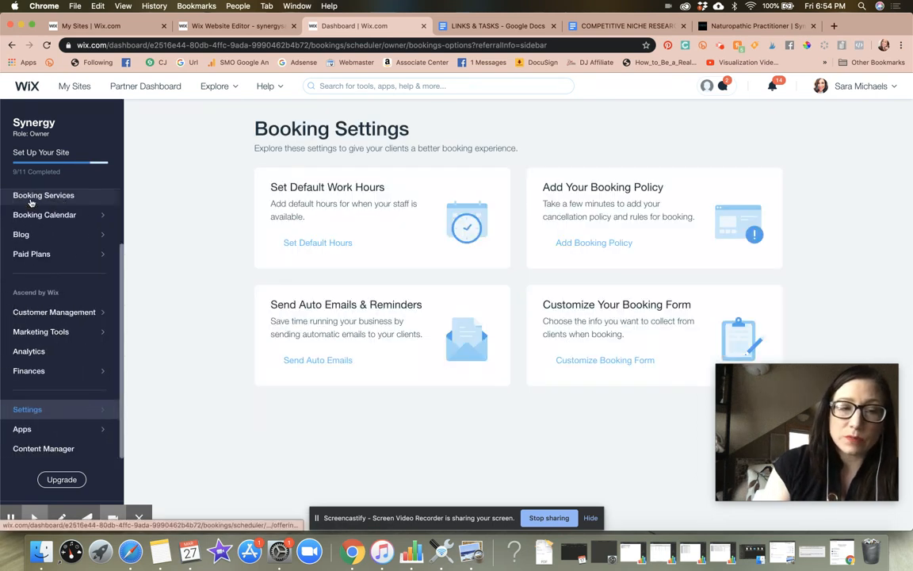
# Open the first listed staff member's profile from the booking calendar's staff list and look over the photo and contact fields.
pyautogui.click(68, 214)
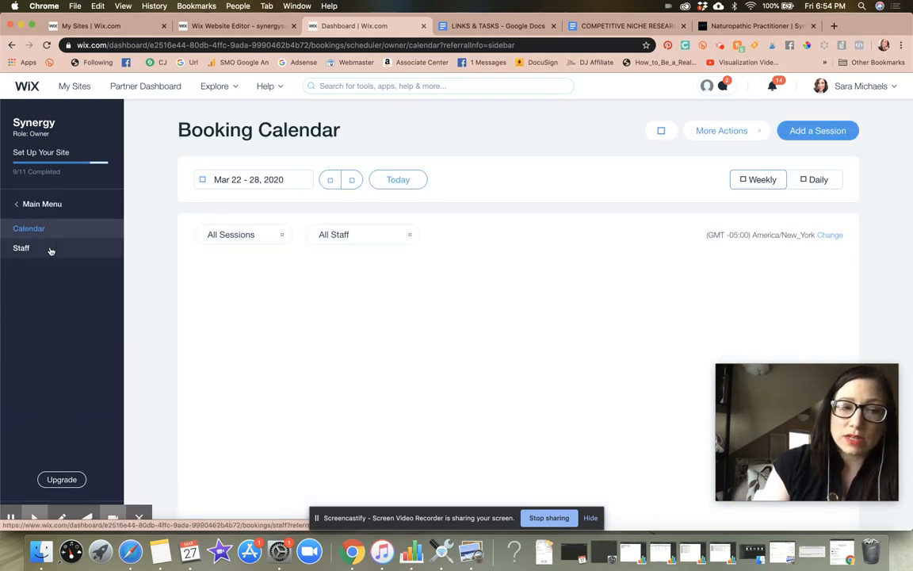
pyautogui.click(48, 252)
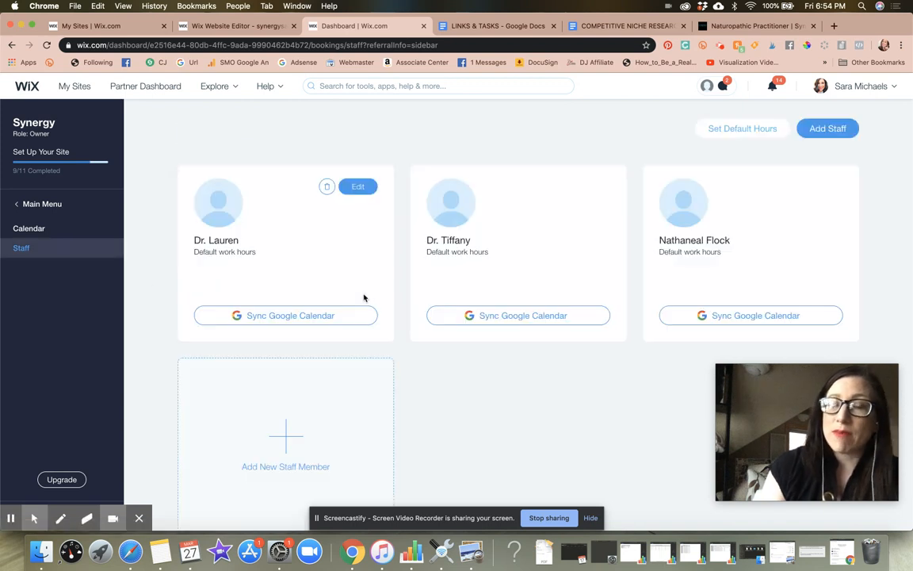
pyautogui.click(359, 187)
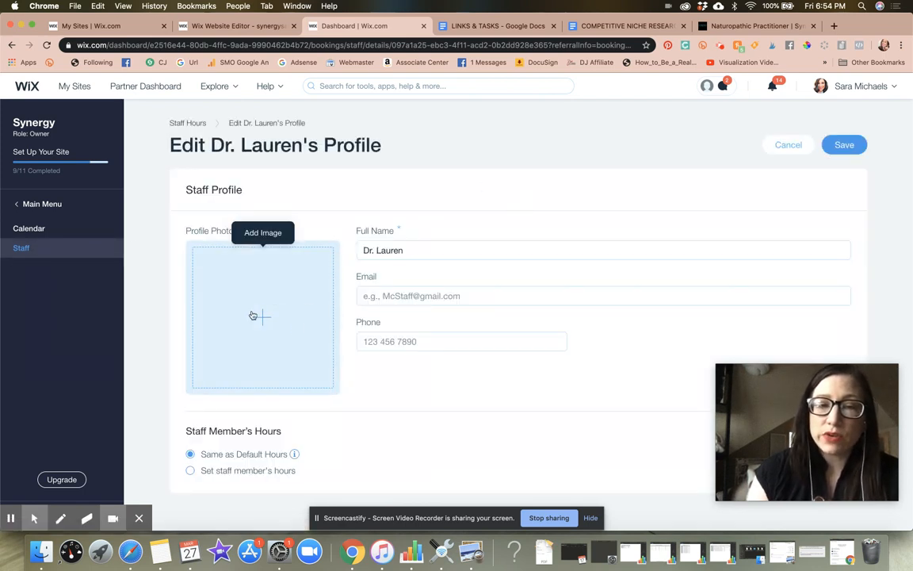
pyautogui.click(473, 298)
pyautogui.click(447, 338)
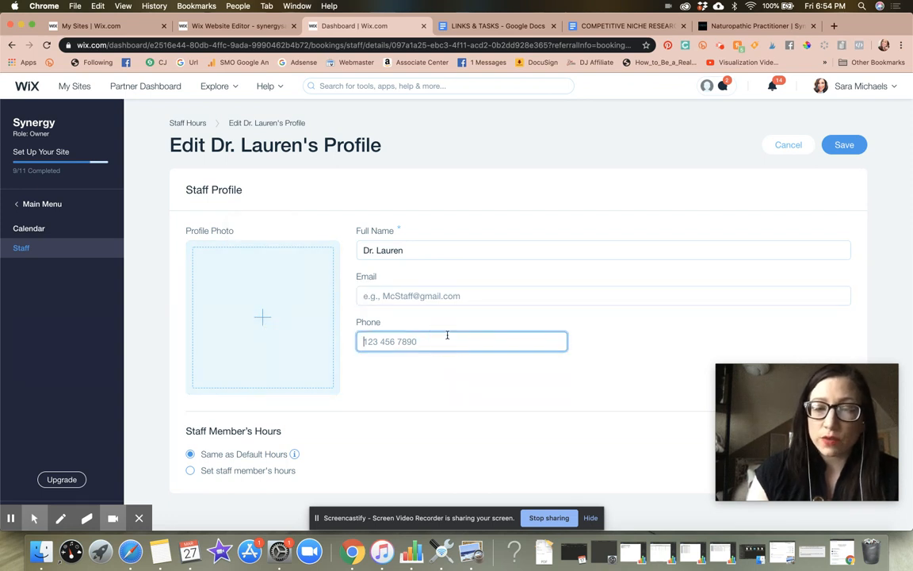
# Switch the first staff member to individual work hours, review the weekly schedule, and leave the profile without saving.
pyautogui.click(191, 470)
pyautogui.scroll(-5, 422, 428)
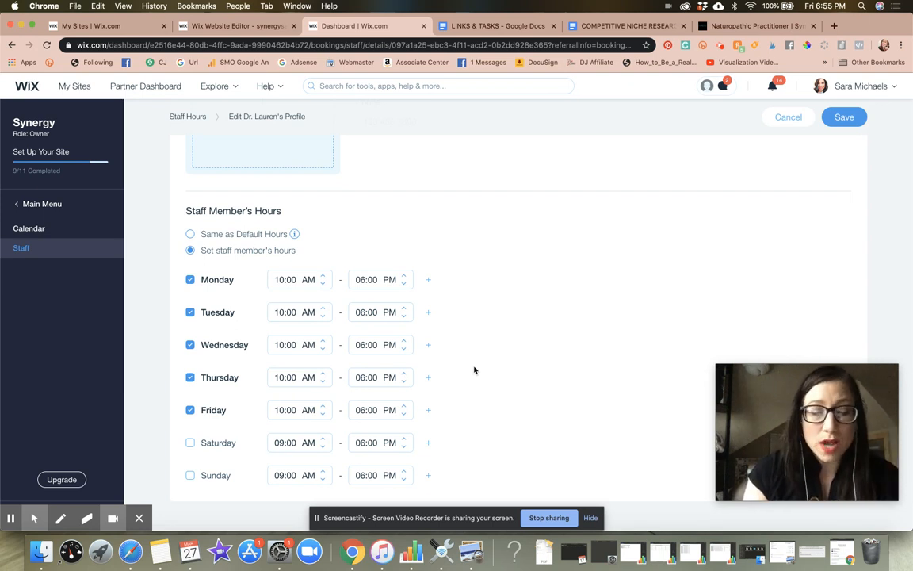
pyautogui.scroll(3, 451, 290)
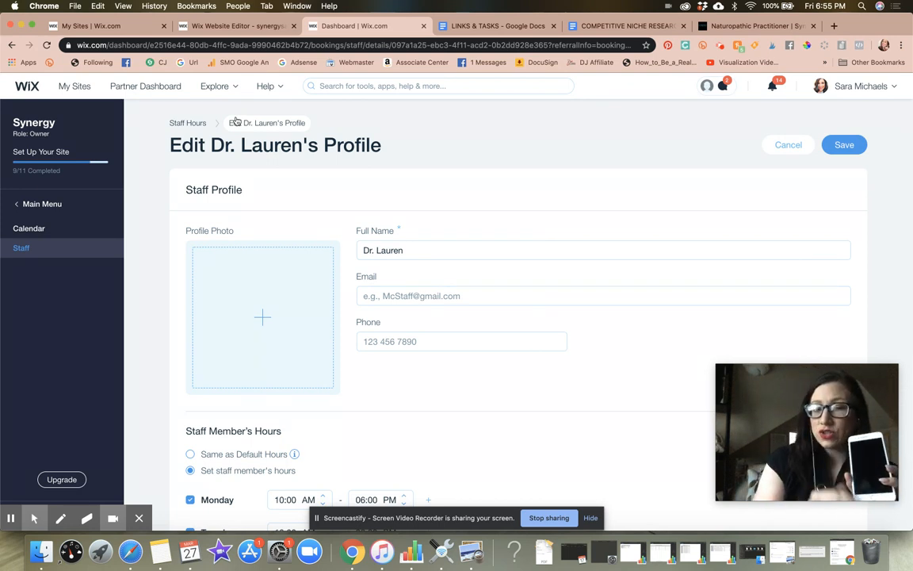
pyautogui.click(430, 297)
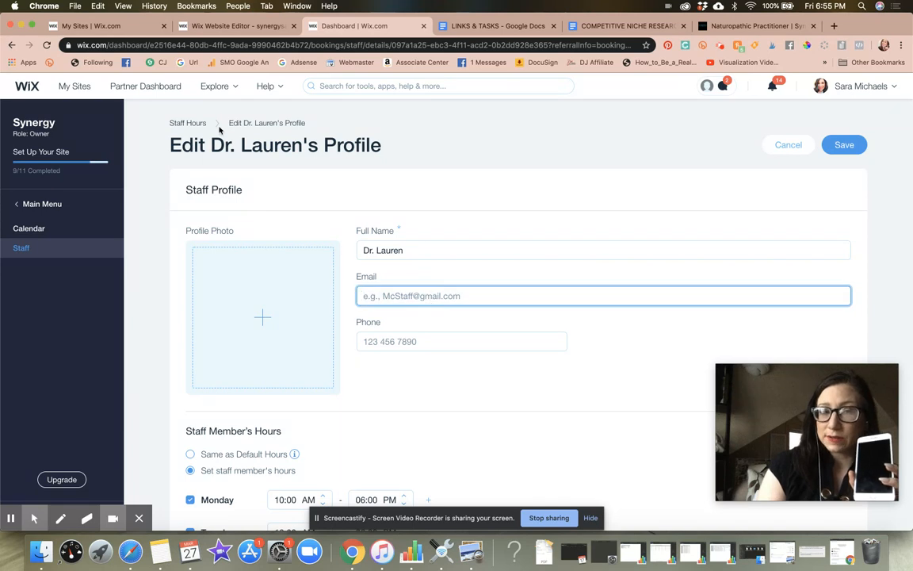
pyautogui.click(787, 145)
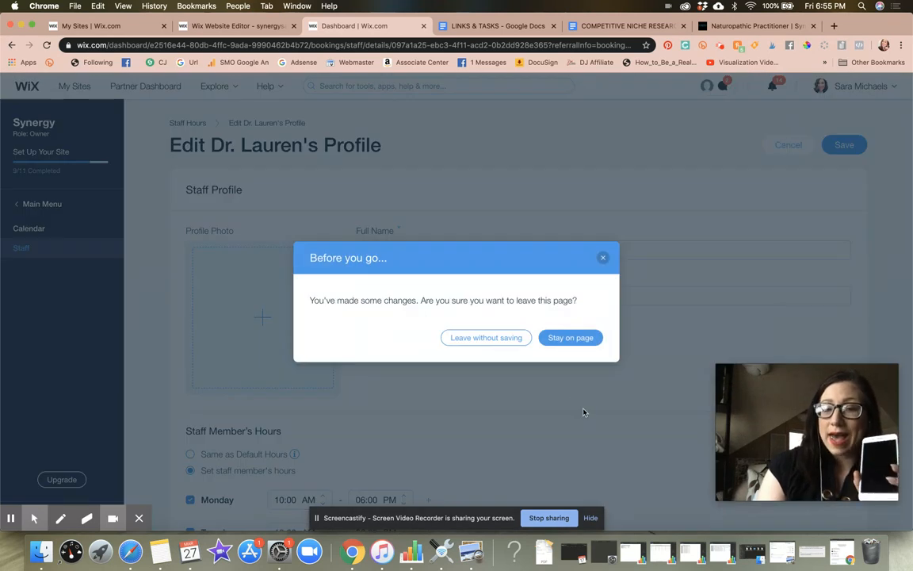
pyautogui.click(520, 340)
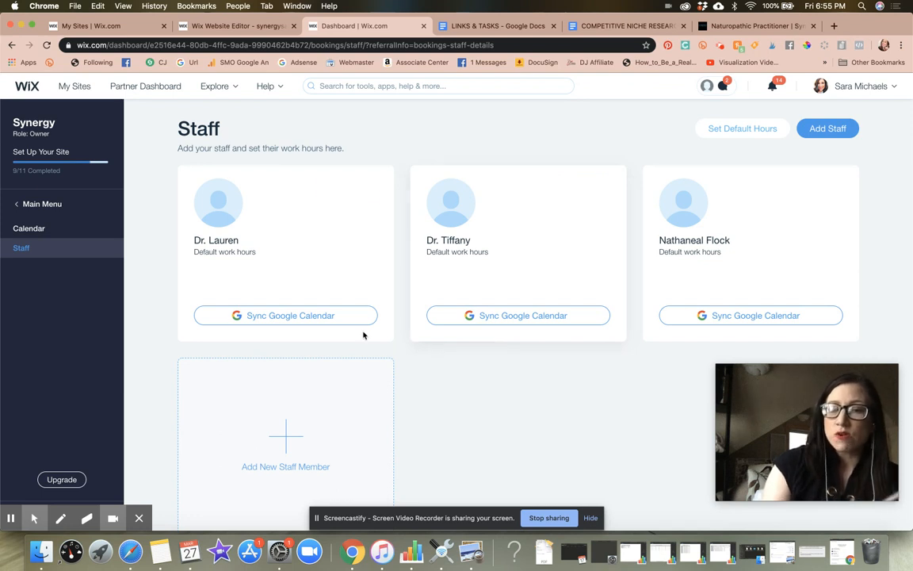
# Open the Google Calendar sync request for the first staff member, read its three sync features, and close it without sending.
pyautogui.click(309, 319)
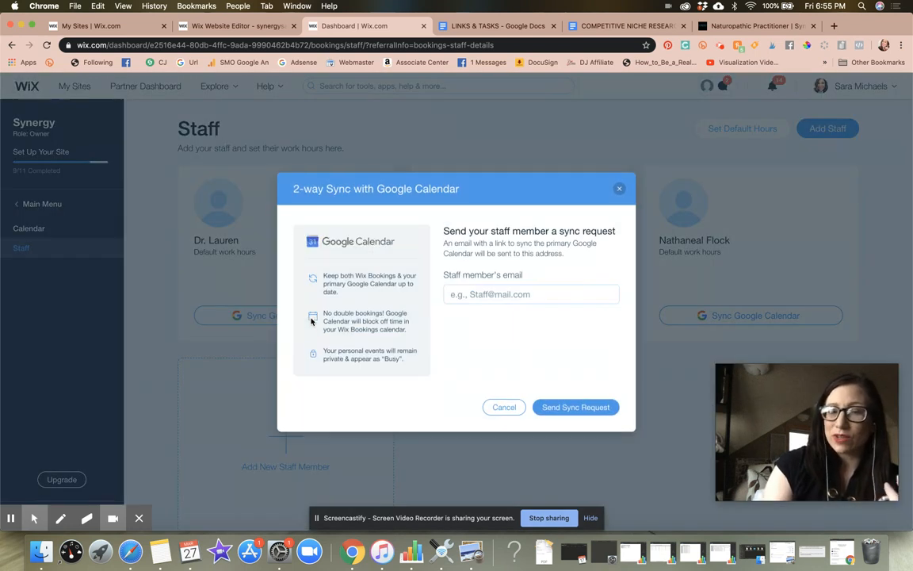
pyautogui.click(551, 298)
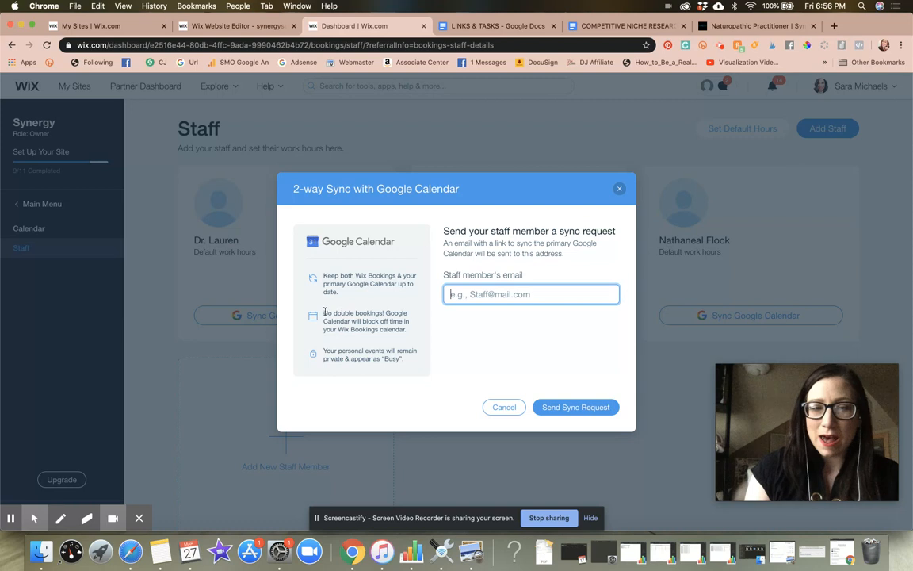
pyautogui.moveTo(321, 314); pyautogui.dragTo(409, 331)
pyautogui.click(417, 332)
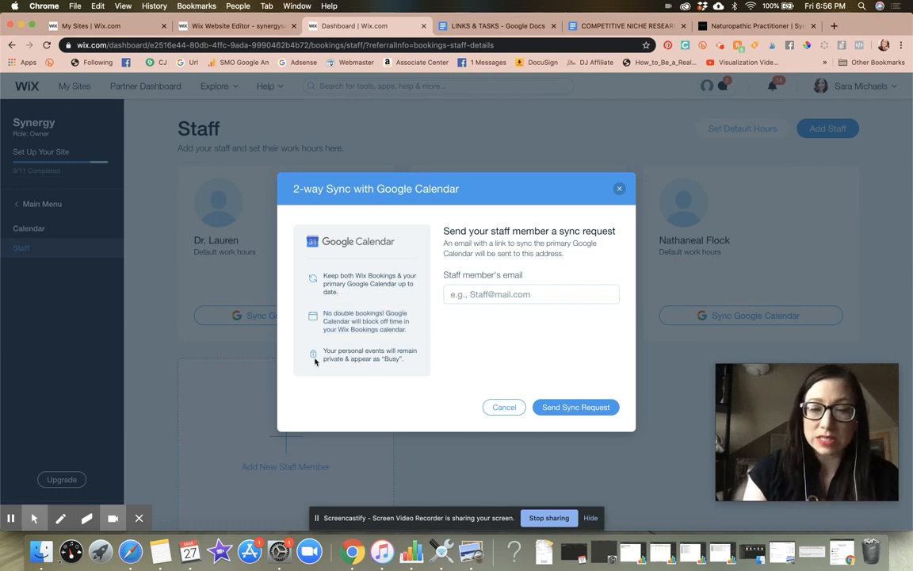
pyautogui.moveTo(321, 355); pyautogui.dragTo(425, 365)
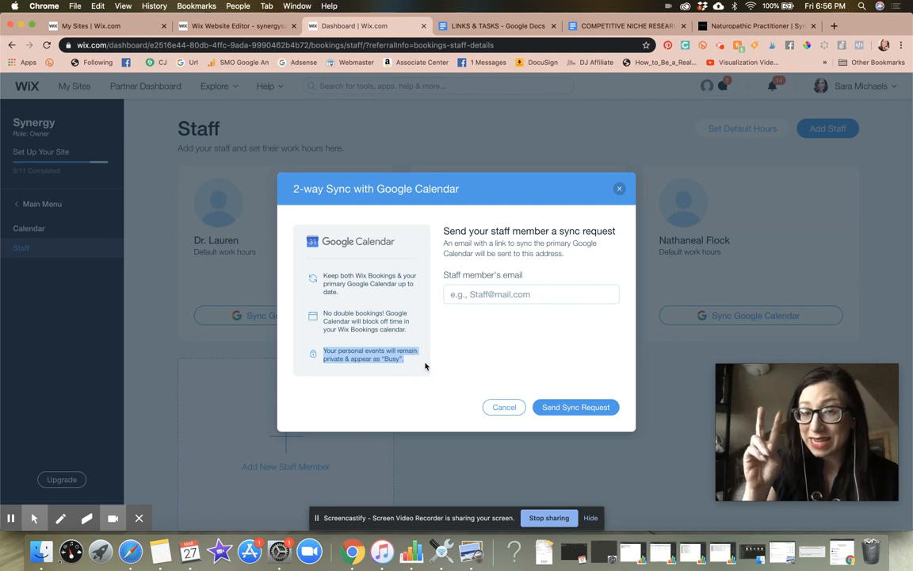
pyautogui.moveTo(321, 275); pyautogui.dragTo(378, 294)
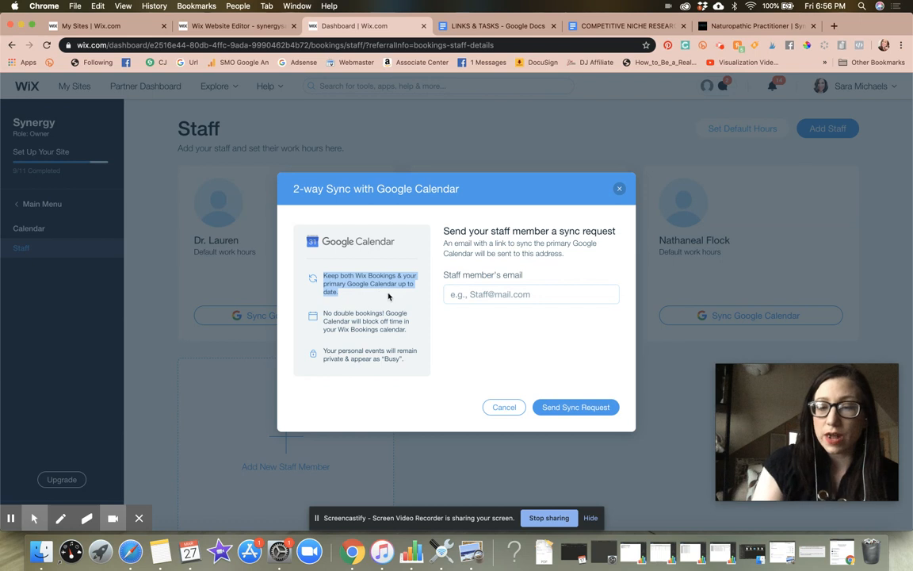
pyautogui.click(511, 294)
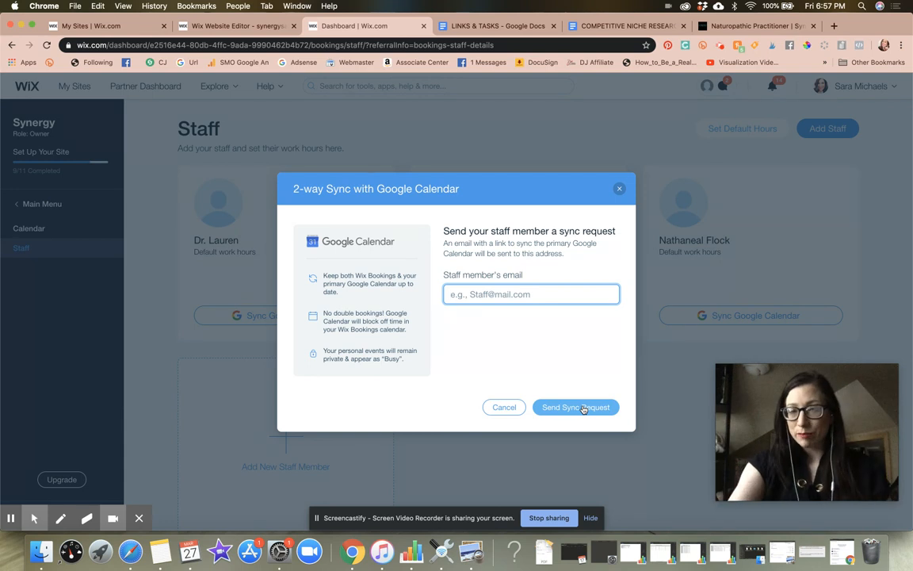
pyautogui.click(620, 188)
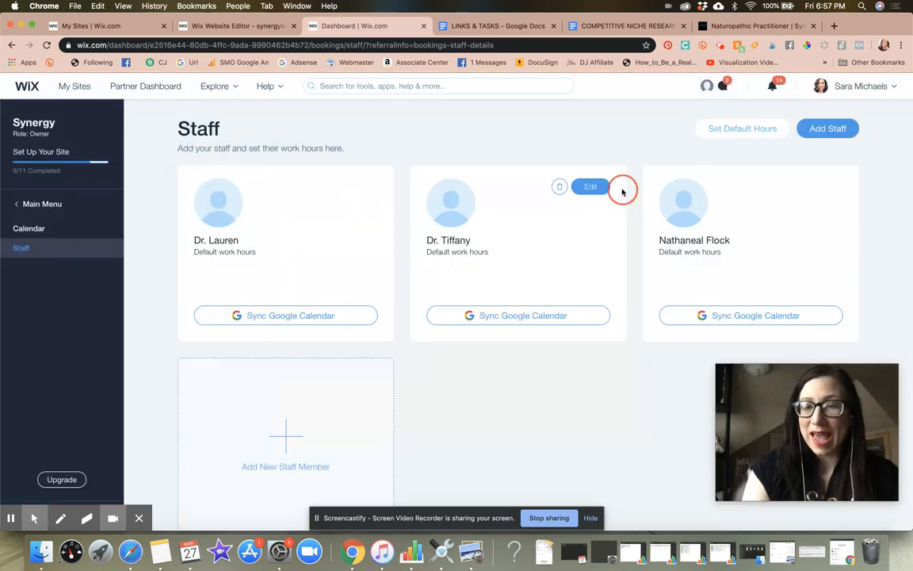
# Set the first staff member's profile photo to their own portrait from the site files and save the profile.
pyautogui.click(357, 187)
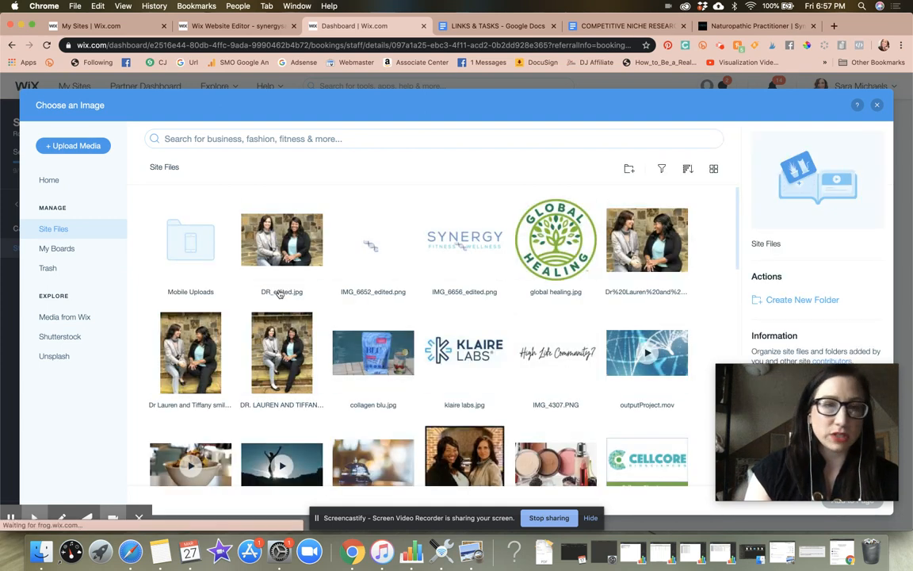
pyautogui.scroll(-5, 285, 377)
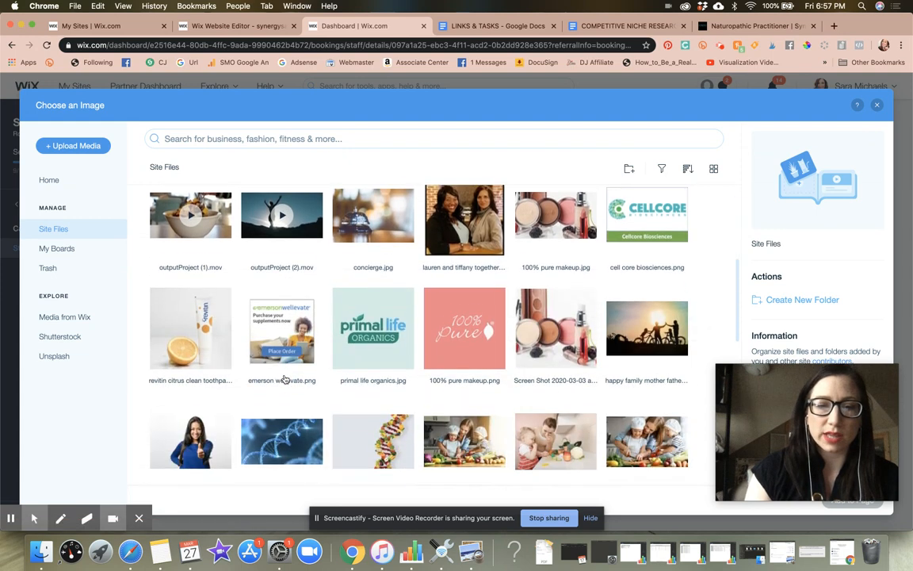
pyautogui.scroll(-8, 285, 379)
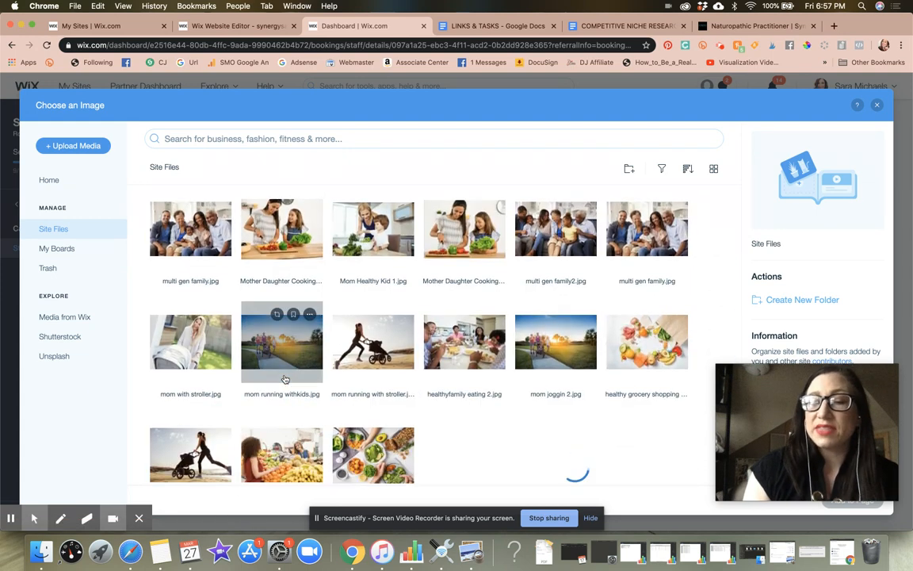
pyautogui.scroll(-10, 285, 378)
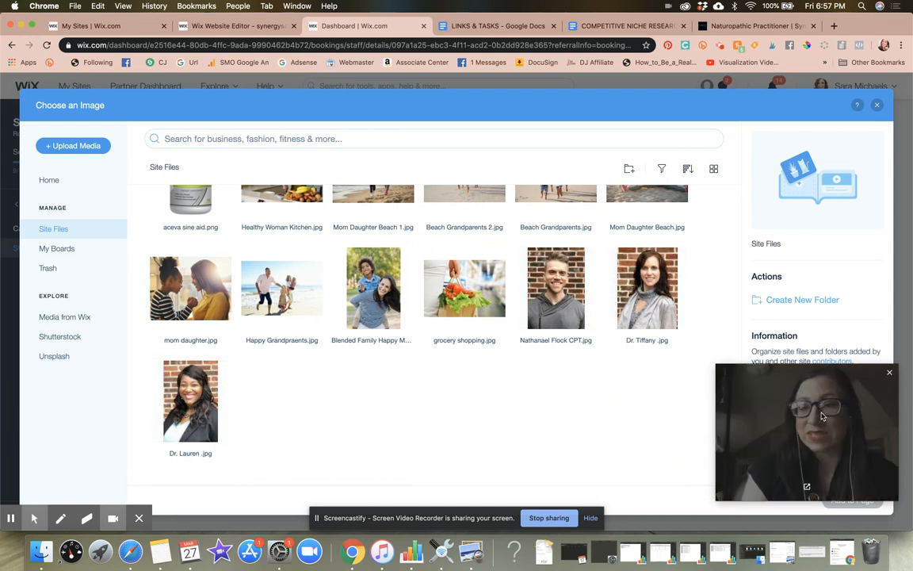
pyautogui.moveTo(864, 452); pyautogui.dragTo(859, 481)
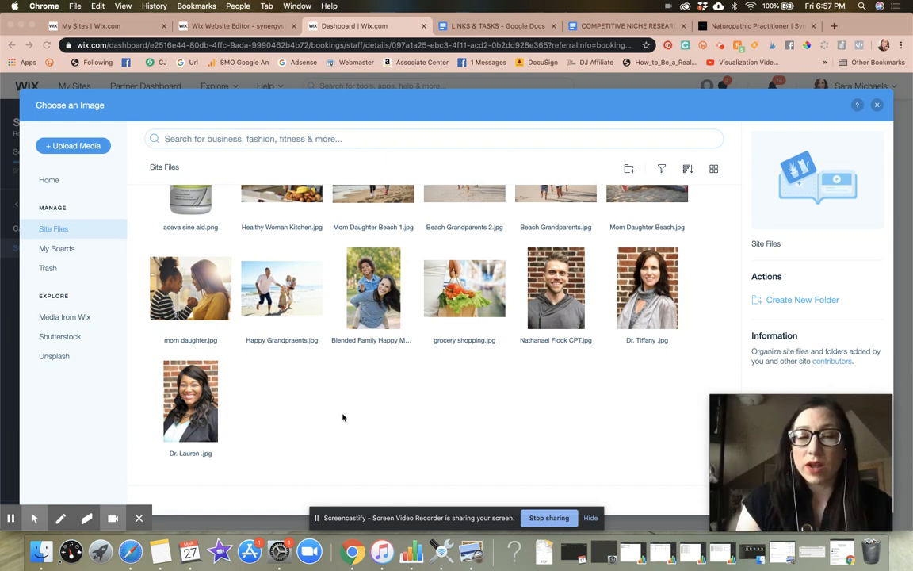
pyautogui.moveTo(765, 503); pyautogui.dragTo(740, 210)
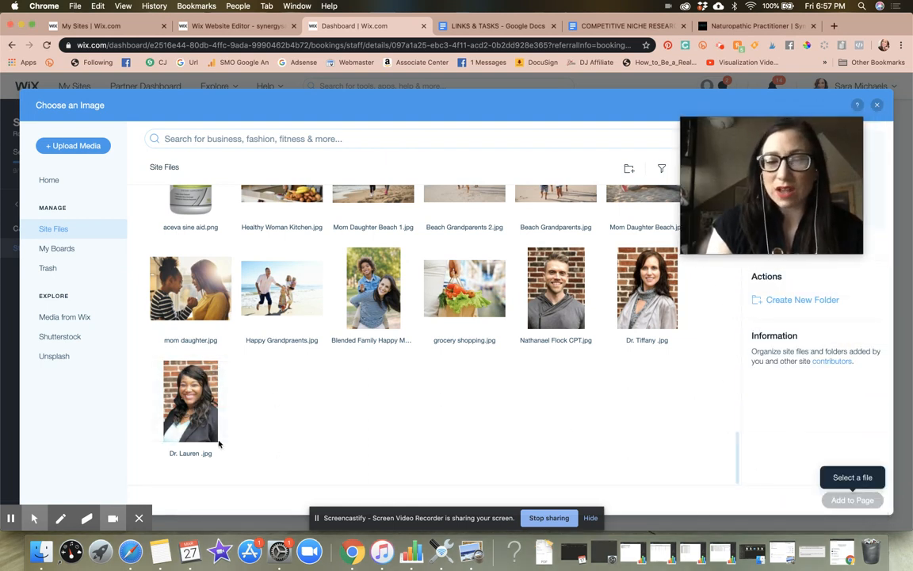
pyautogui.click(194, 407)
pyautogui.click(846, 504)
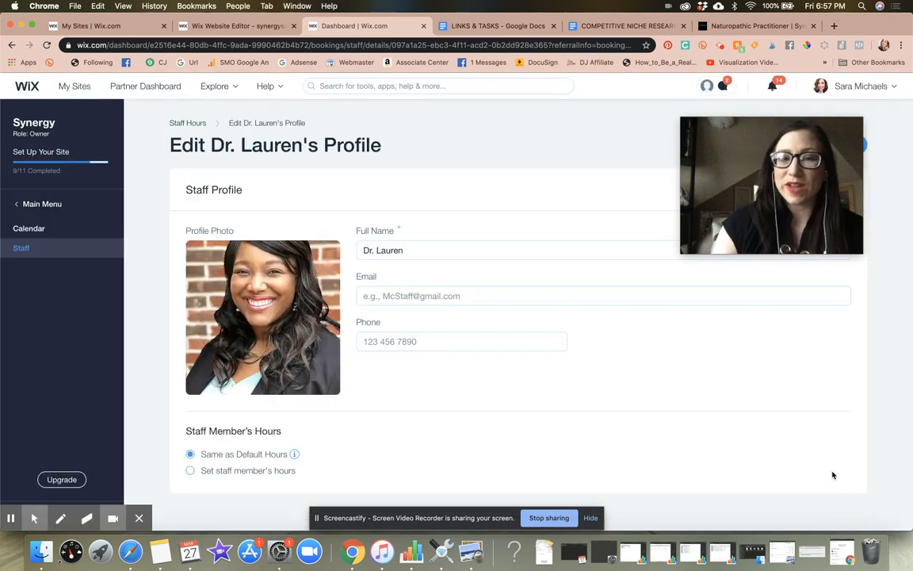
pyautogui.moveTo(784, 163); pyautogui.dragTo(794, 217)
pyautogui.click(844, 145)
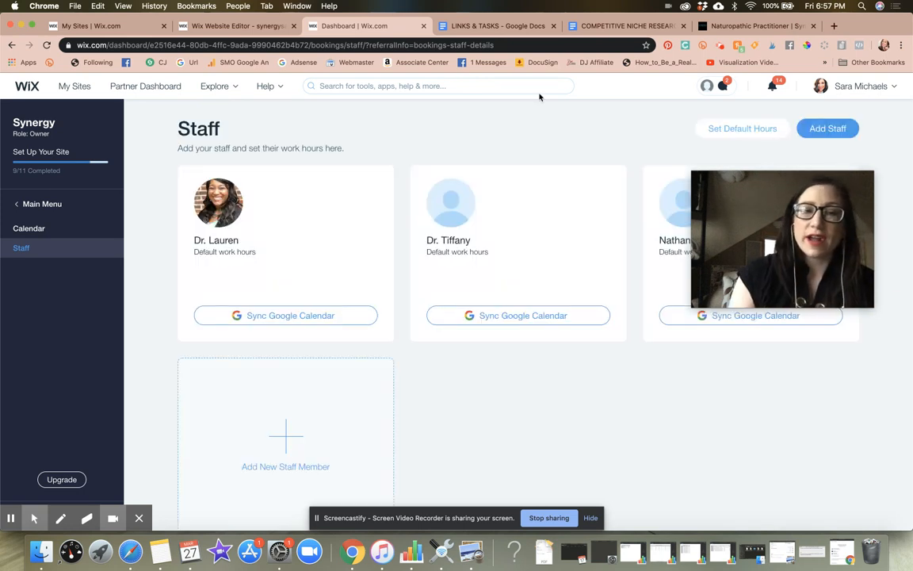
# Look over the updated staff list and return to the weekly booking calendar.
pyautogui.moveTo(310, 221)
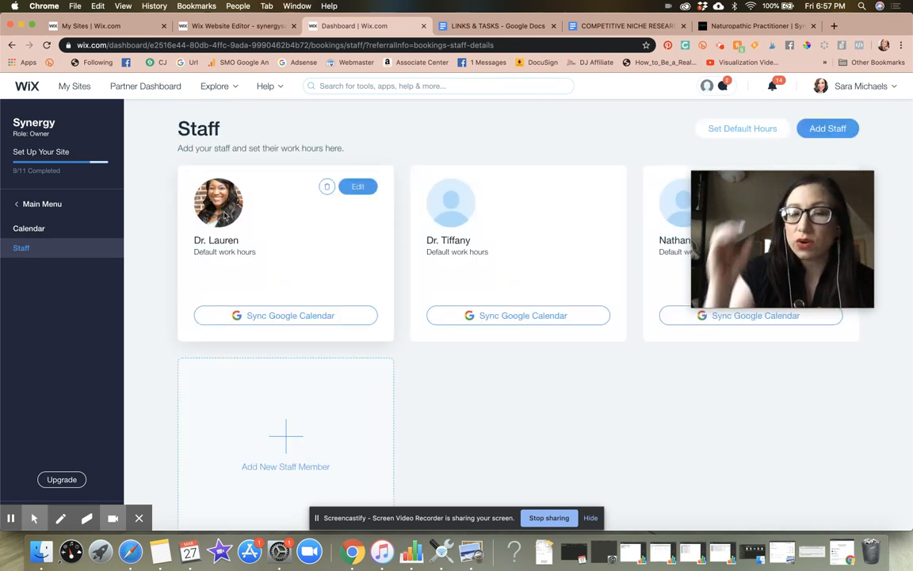
pyautogui.moveTo(485, 250)
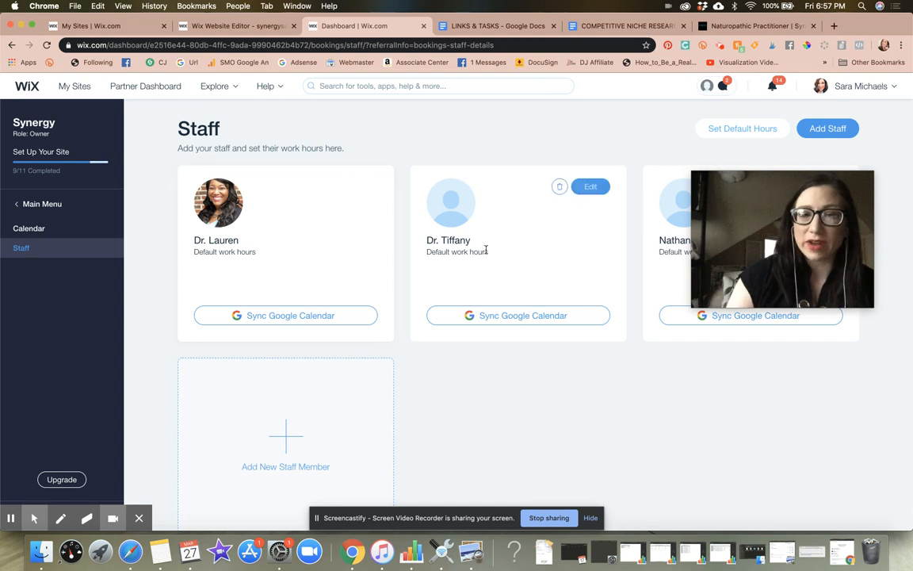
pyautogui.click(39, 229)
pyautogui.moveTo(793, 225); pyautogui.dragTo(832, 196)
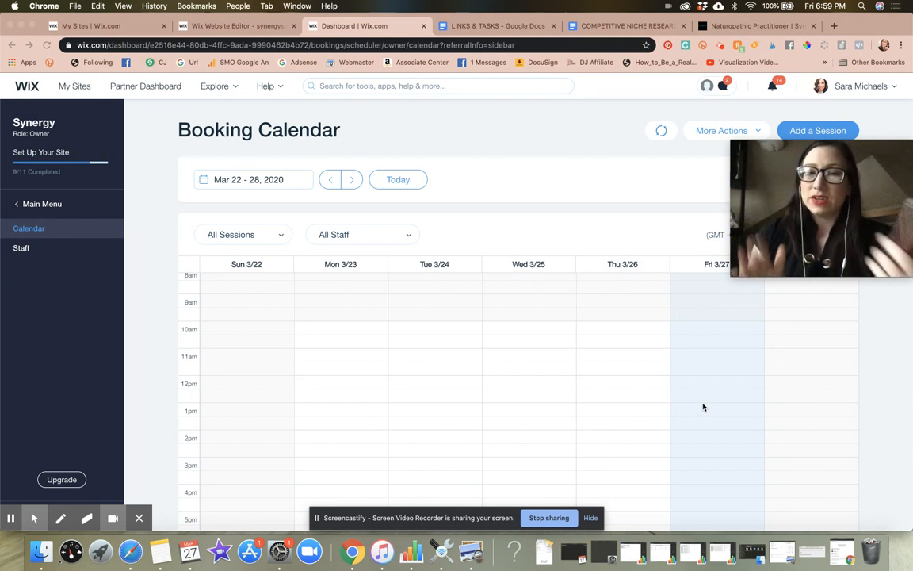
pyautogui.moveTo(860, 200); pyautogui.dragTo(862, 232)
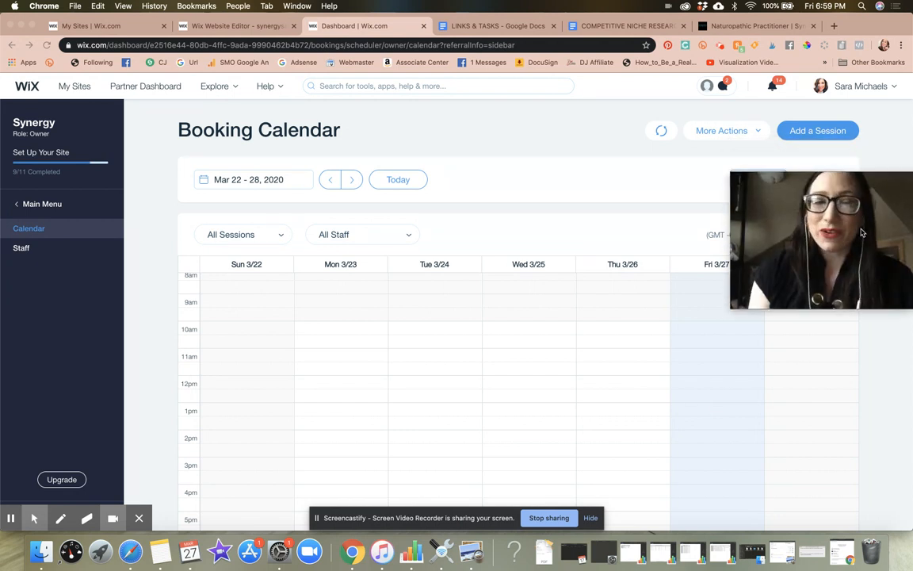